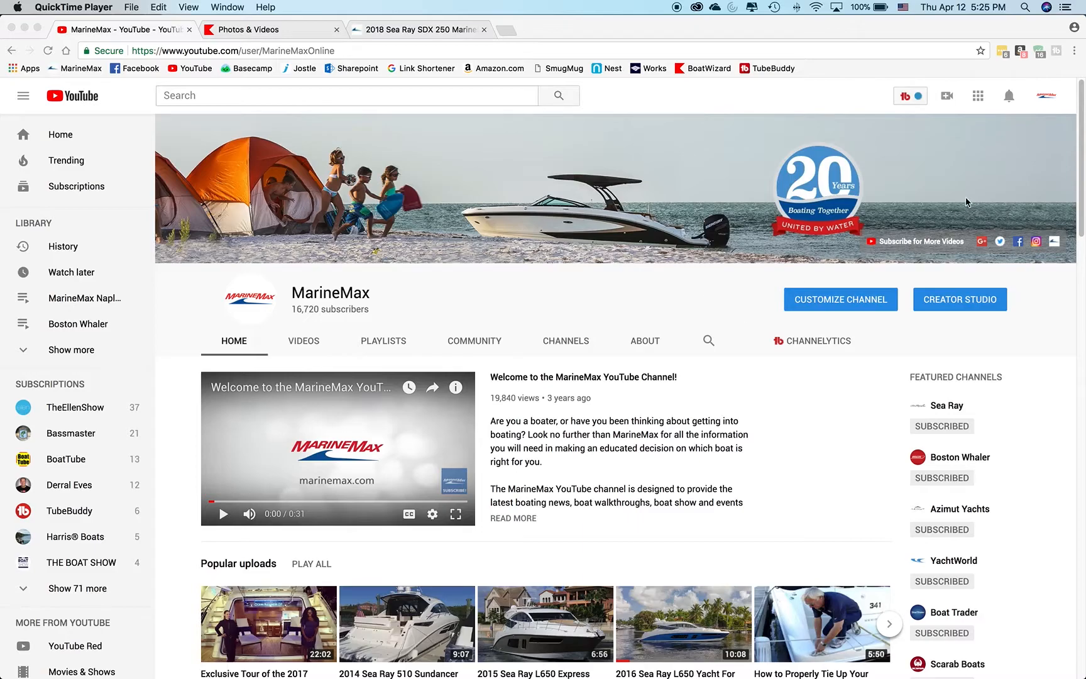
{"action": "left_click", "coordinate": [1078, 149]}
{"action": "mouse_move", "coordinate": [1081, 165]}
{"action": "left_mouse_down"}
{"action": "mouse_move", "coordinate": [1071, 218]}
{"action": "mouse_move", "coordinate": [1074, 147]}
{"action": "left_mouse_up"}
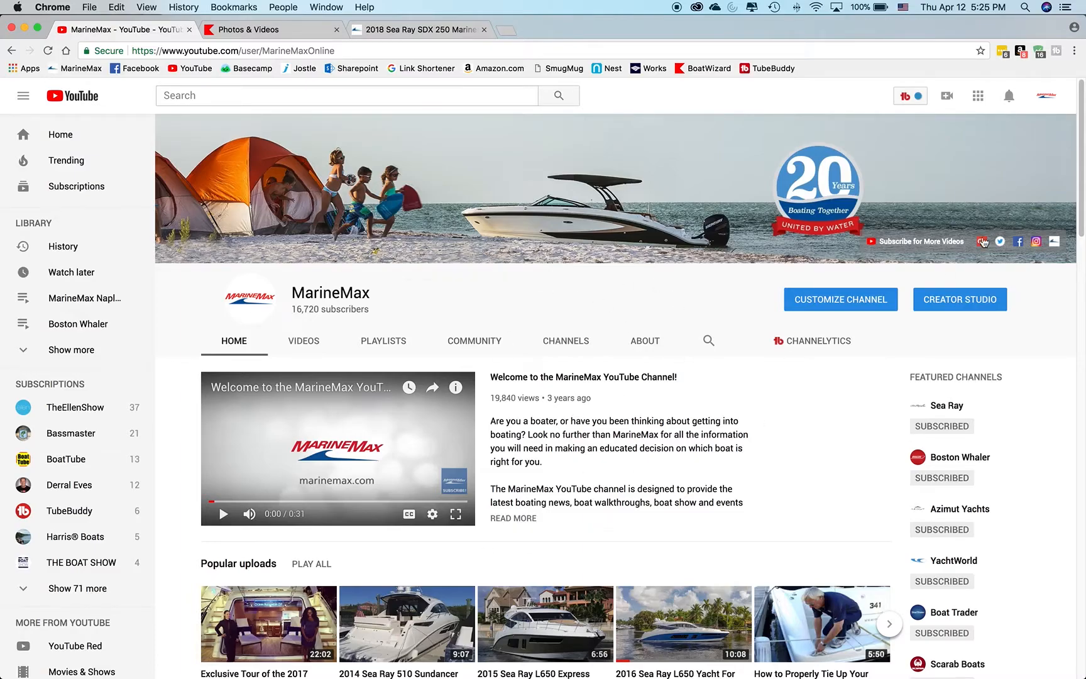
{"action": "left_click_drag", "start_coordinate": [1082, 142], "coordinate": [1082, 151]}
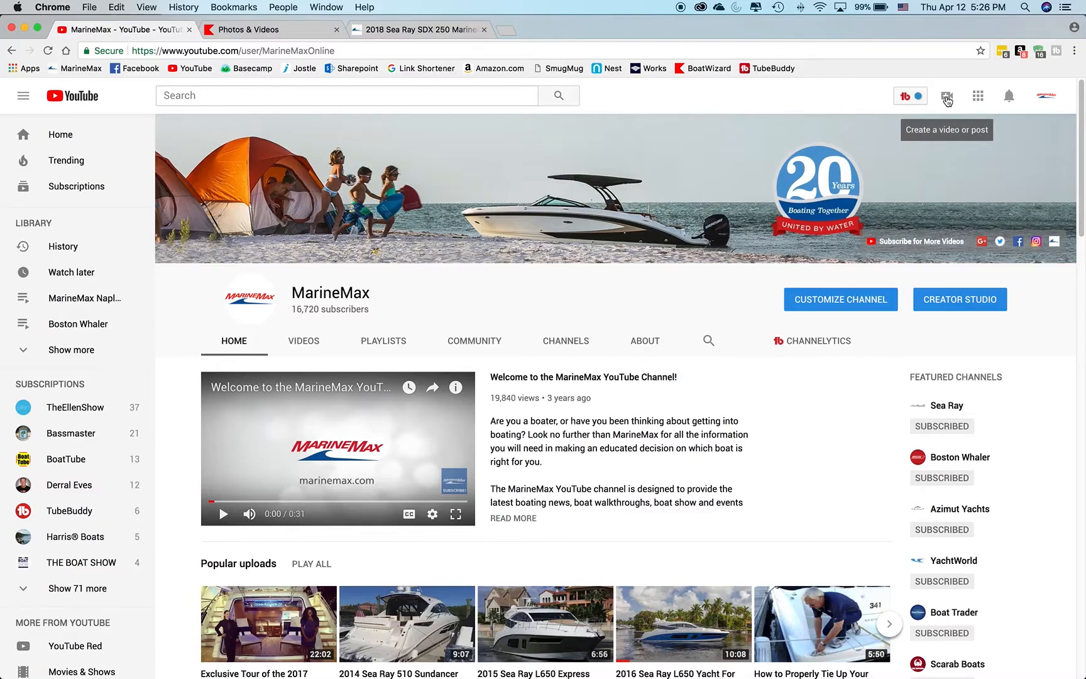
Open the video upload page from the MarineMax channel and dismiss its file chooser without selecting a file.
{"action": "left_click", "coordinate": [947, 100]}
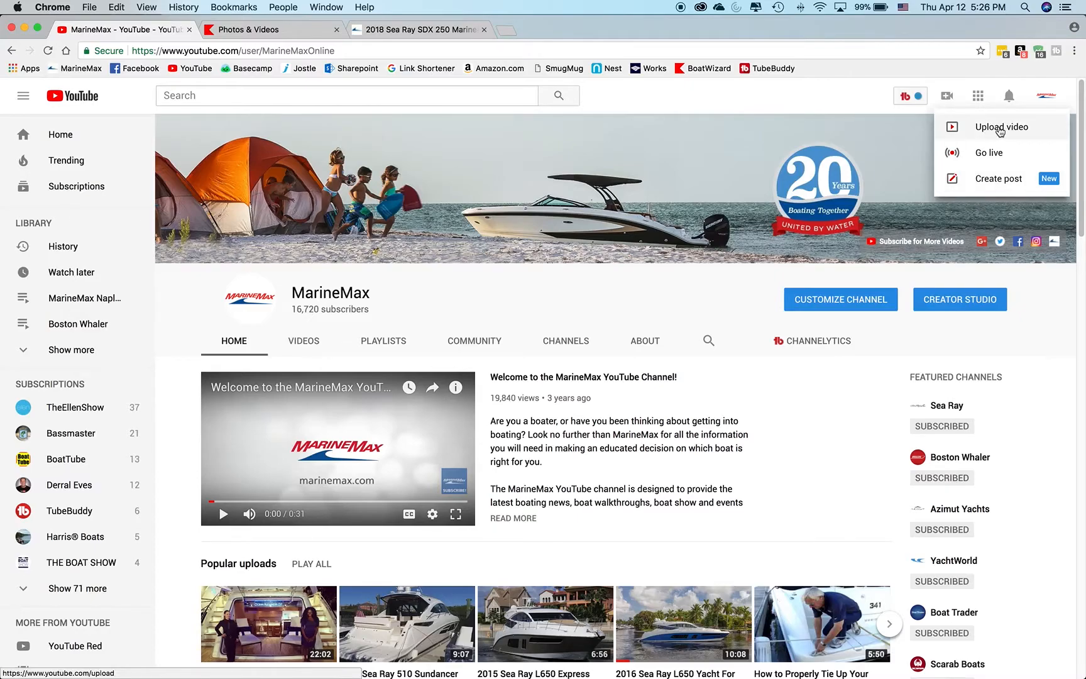
{"action": "left_click", "coordinate": [1000, 129]}
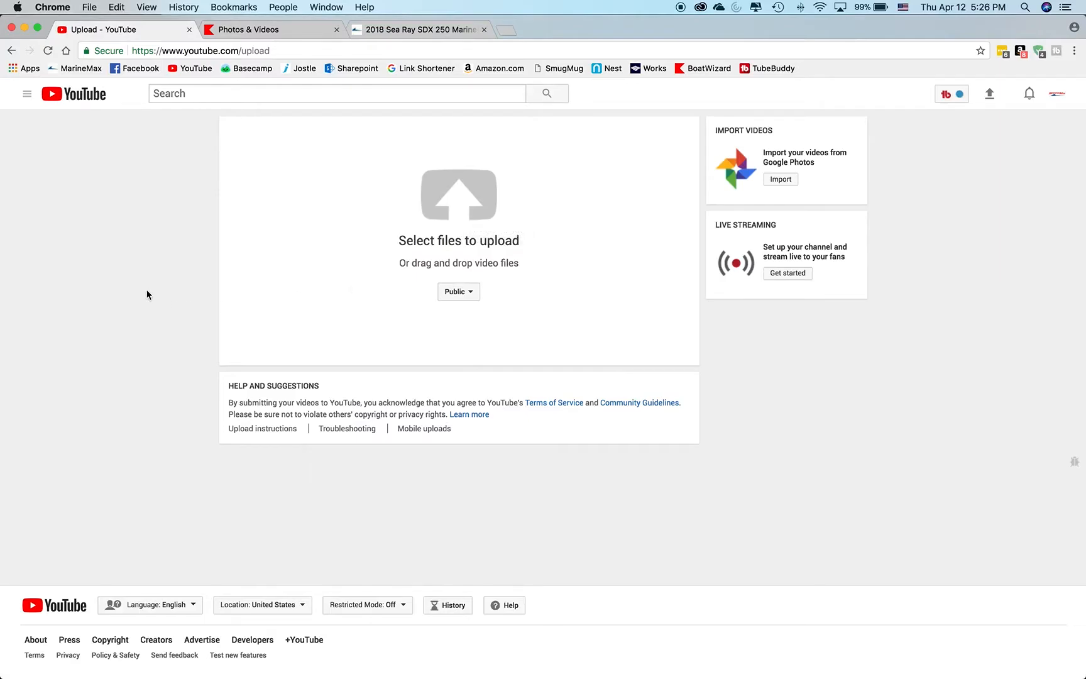
{"action": "left_click", "coordinate": [461, 194]}
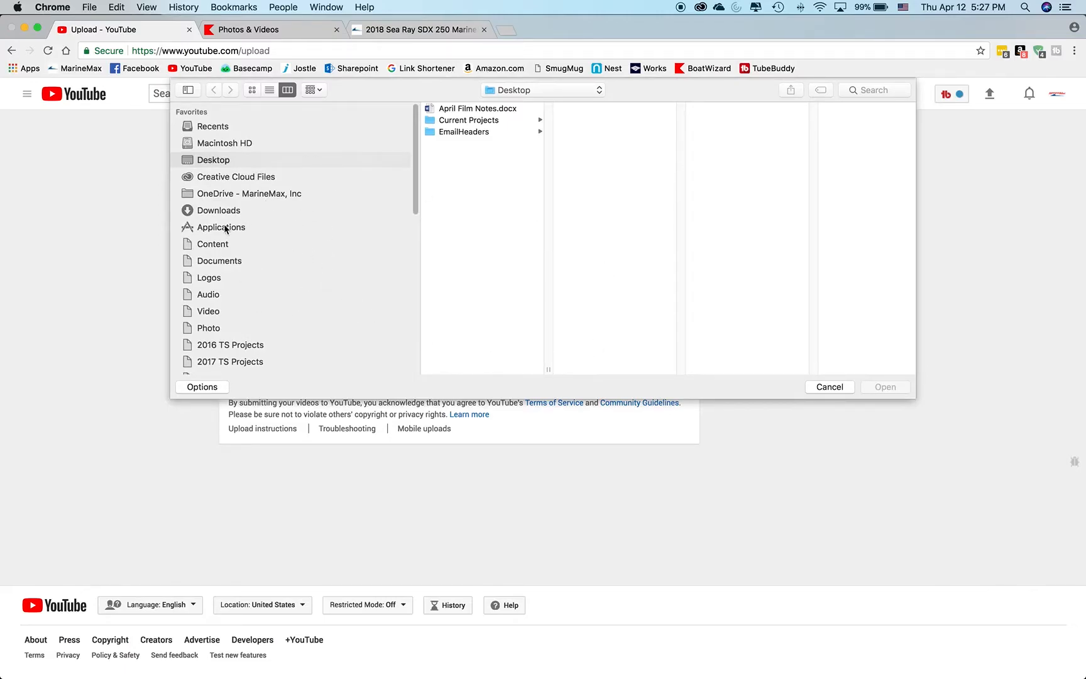
{"action": "left_click", "coordinate": [853, 389]}
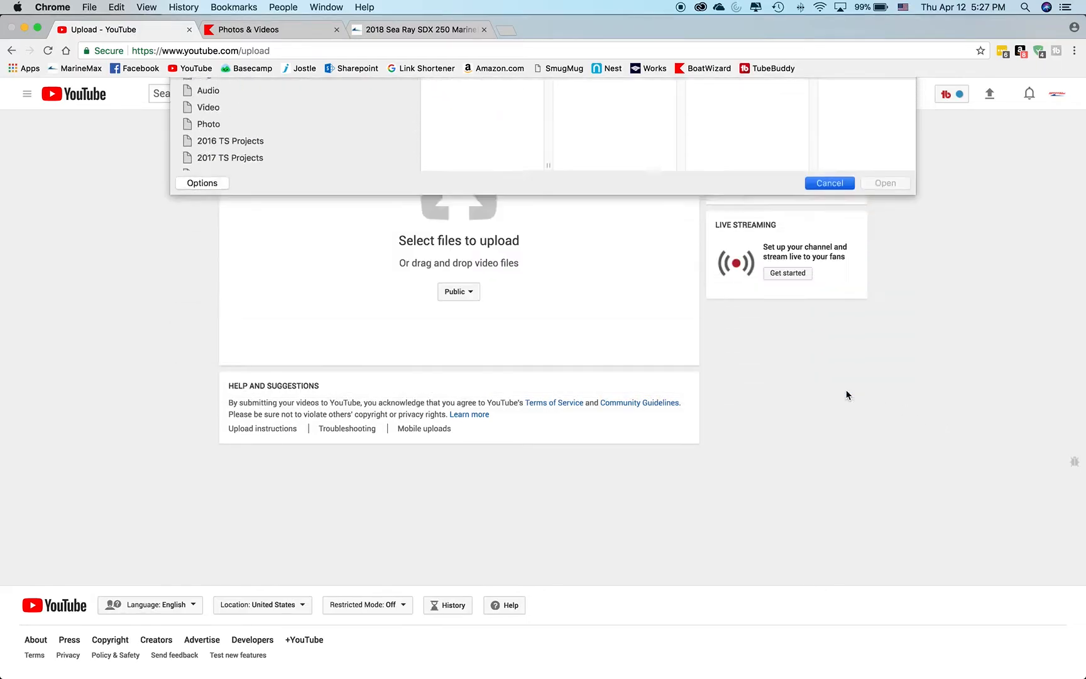
Switch to Finder, show the Downloads folder, and enlarge and place its window so part of the upload area stays uncovered.
{"action": "mouse_move", "coordinate": [179, 670]}
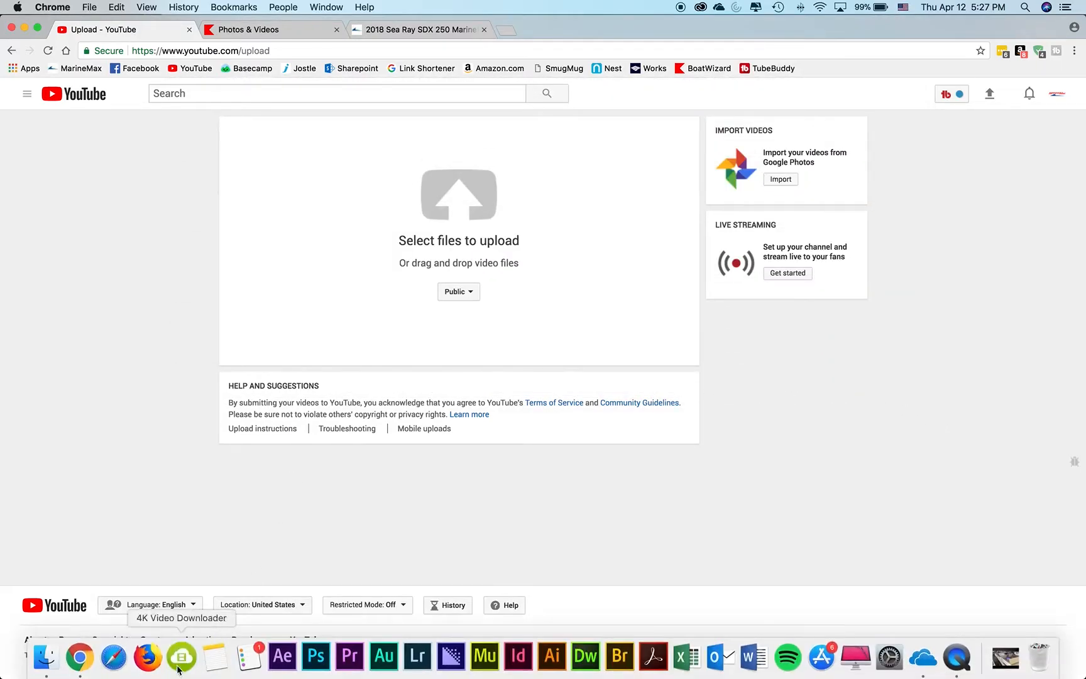
{"action": "left_click", "coordinate": [46, 657]}
{"action": "left_click_drag", "start_coordinate": [506, 112], "coordinate": [606, 123]}
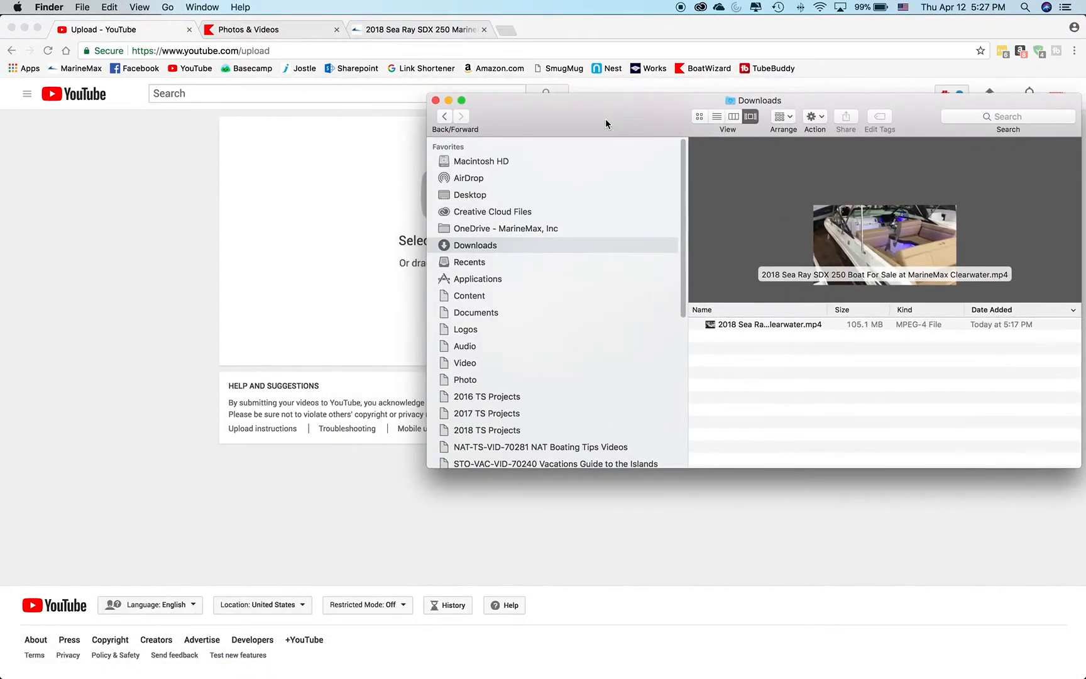
{"action": "left_click", "coordinate": [485, 198]}
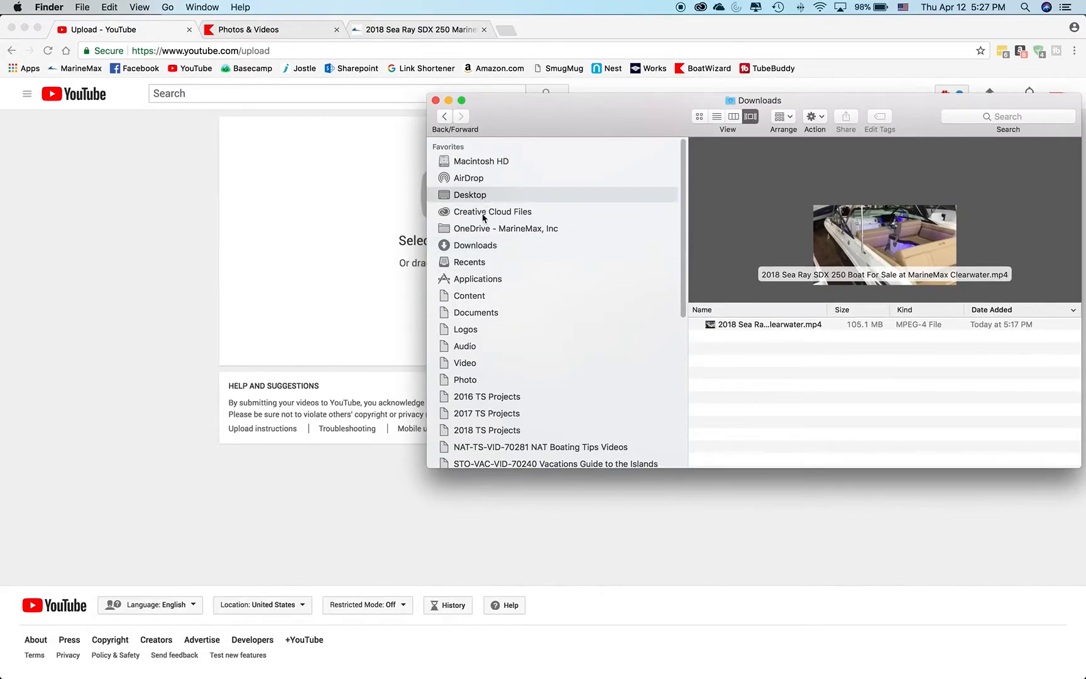
{"action": "left_click", "coordinate": [484, 248]}
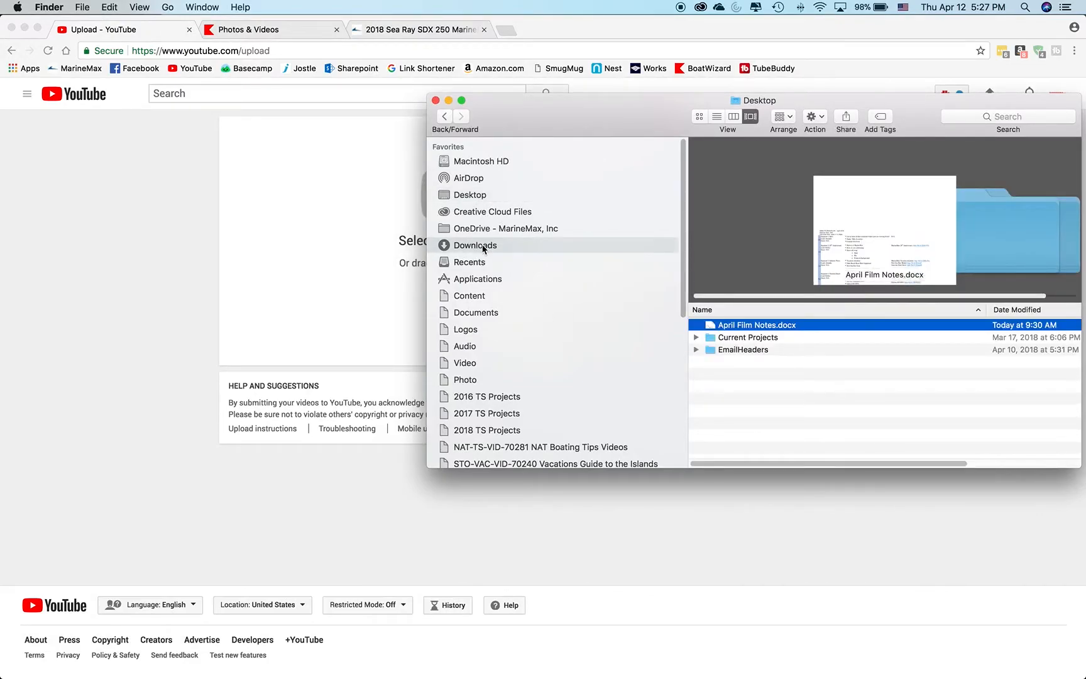
{"action": "left_click_drag", "start_coordinate": [625, 123], "coordinate": [397, 103]}
{"action": "left_click_drag", "start_coordinate": [851, 446], "coordinate": [1001, 547]}
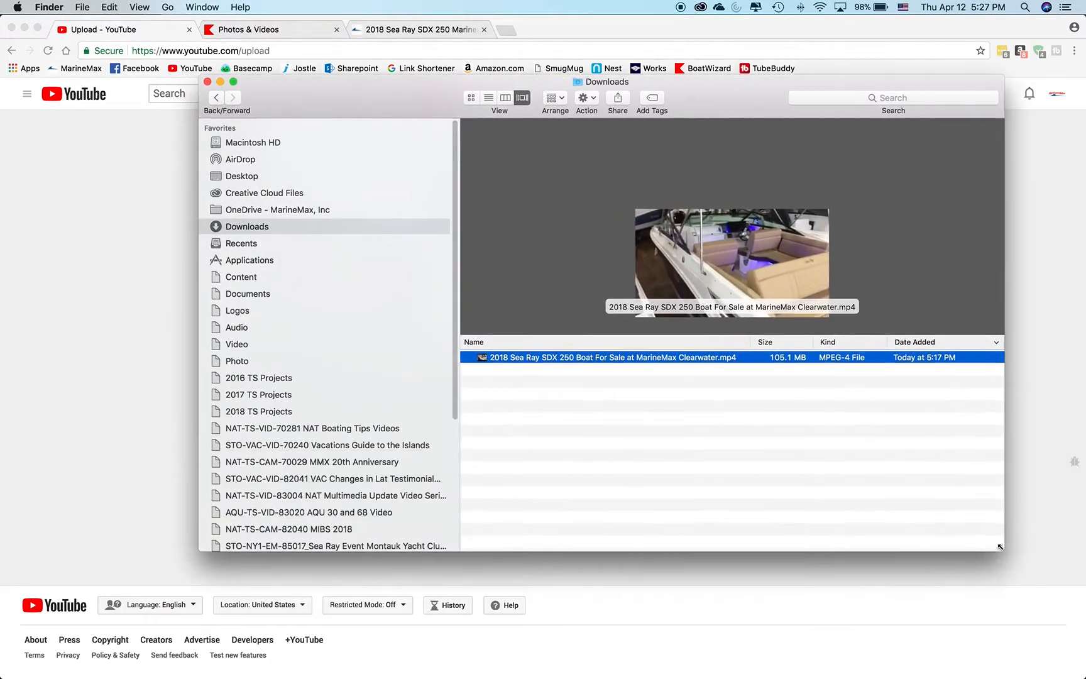
{"action": "left_click_drag", "start_coordinate": [405, 105], "coordinate": [563, 93]}
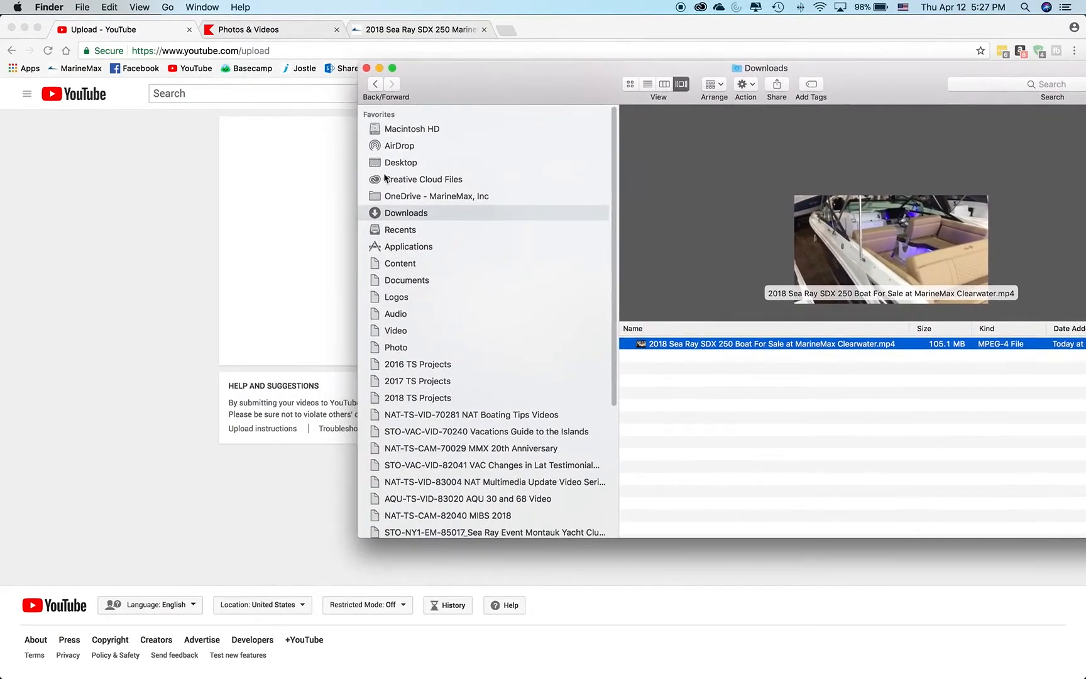
{"action": "left_click_drag", "start_coordinate": [358, 175], "coordinate": [462, 174]}
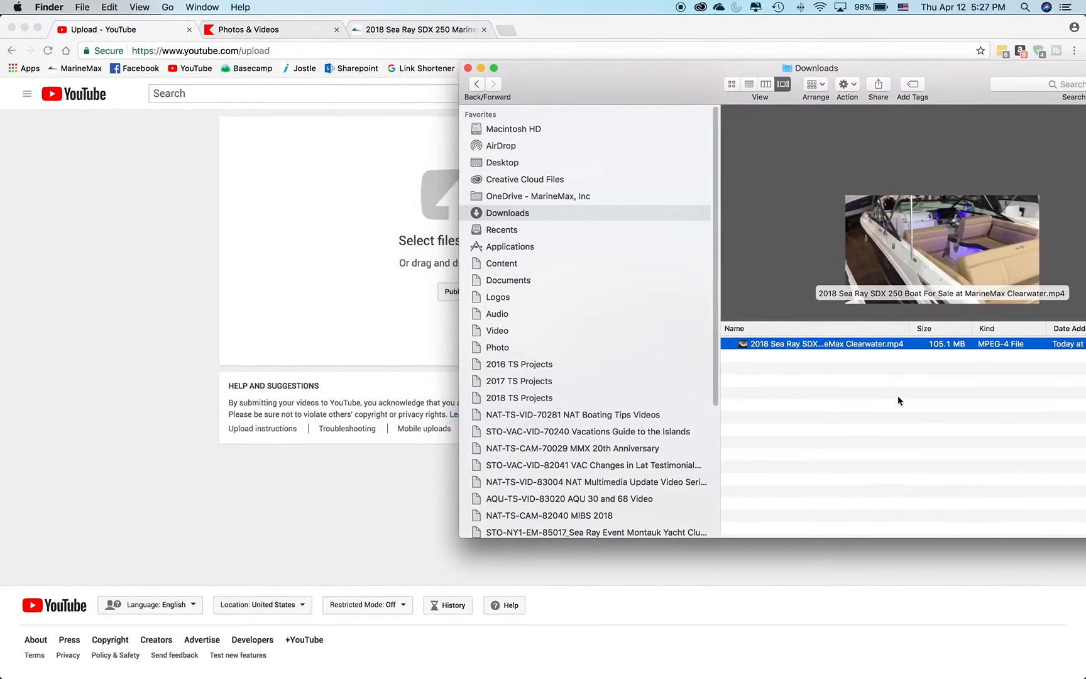
View the 2018 Sea Ray SDX 250 listing page on the MarineMax website and return to the upload page.
{"action": "left_click", "coordinate": [857, 395]}
{"action": "left_click", "coordinate": [790, 346]}
{"action": "left_click", "coordinate": [29, 139]}
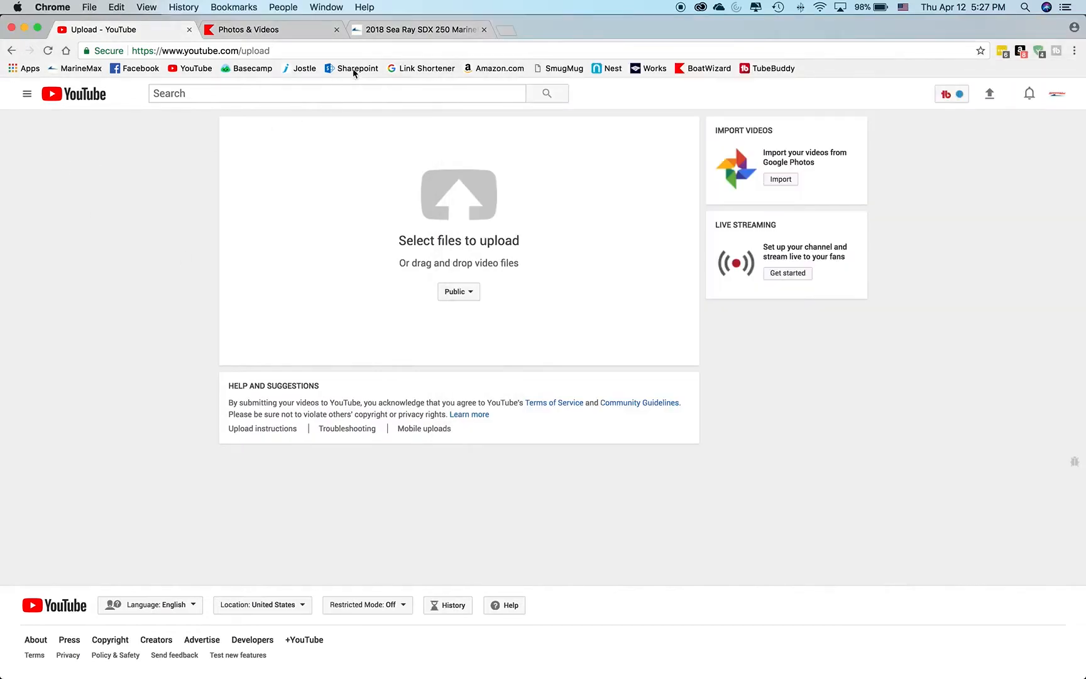
{"action": "left_click", "coordinate": [402, 30]}
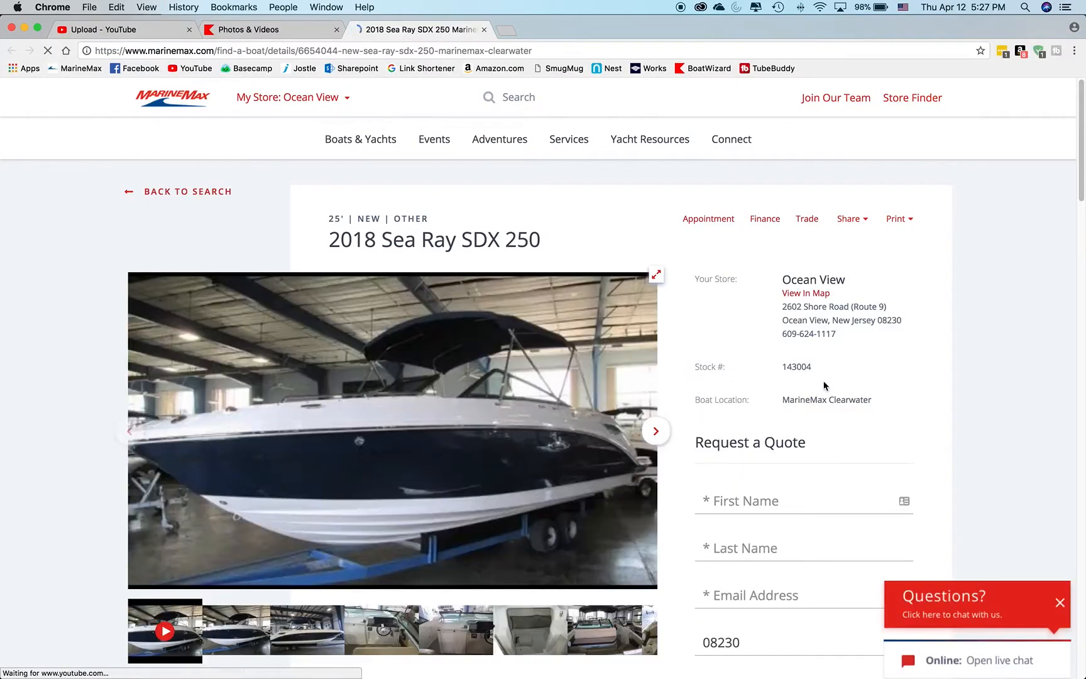
{"action": "left_click", "coordinate": [144, 29]}
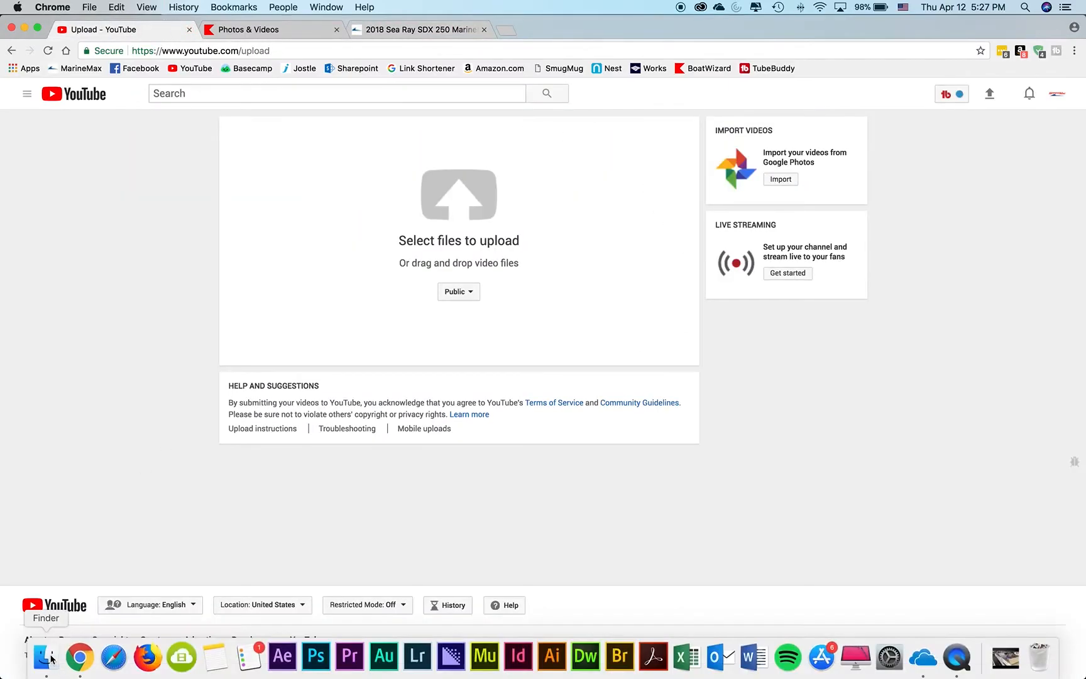
Upload the file 2018 Sea Ray SDX 250 Boat For Sale at MarineMax Clearwater.mp4 from the Downloads folder in Finder.
{"action": "left_click", "coordinate": [50, 660]}
{"action": "left_click", "coordinate": [763, 360]}
{"action": "left_click", "coordinate": [773, 345]}
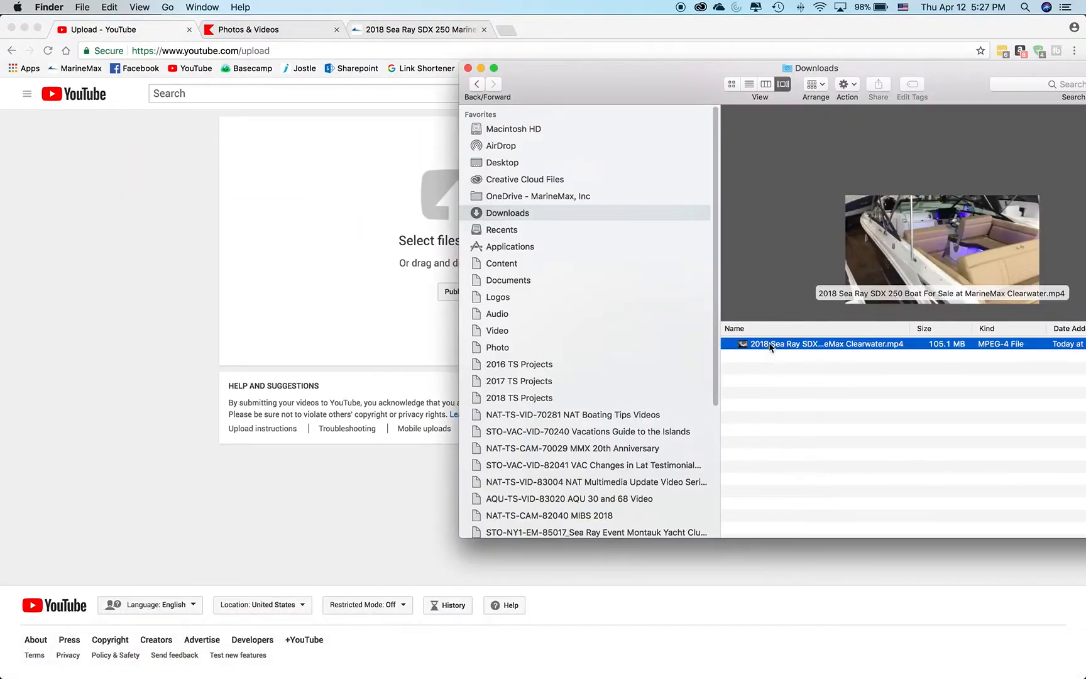
{"action": "left_click_drag", "start_coordinate": [802, 345], "coordinate": [393, 259]}
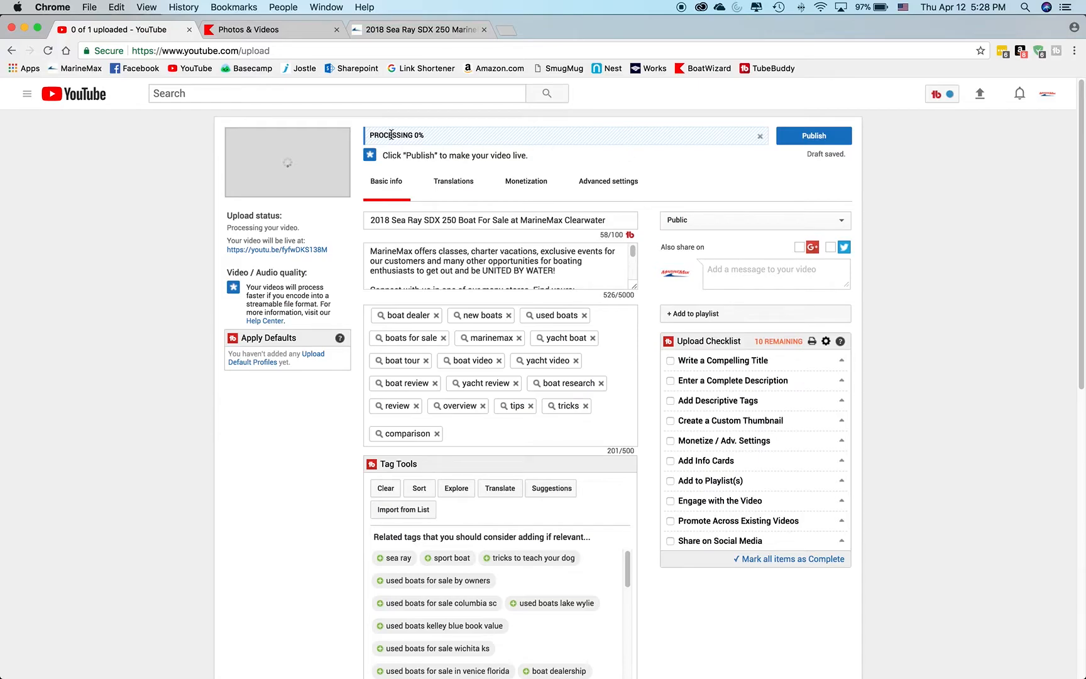
Clear the uploaded video's title.
{"action": "left_click", "coordinate": [596, 217]}
{"action": "triple_click", "coordinate": [614, 216]}
{"action": "key", "text": "BackSpace"}
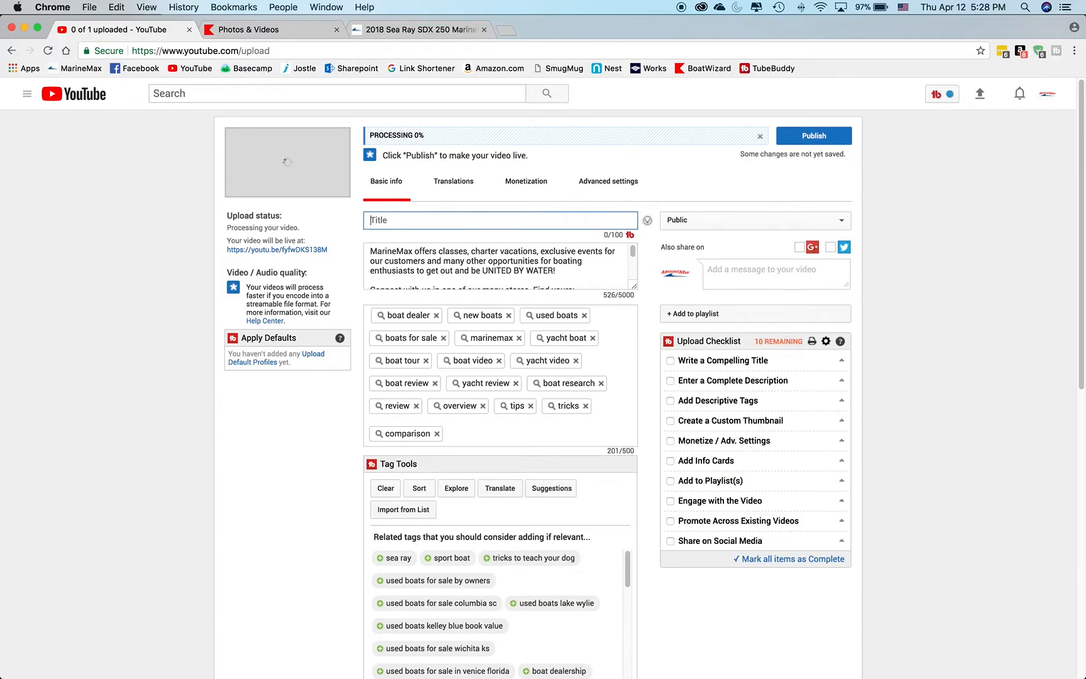
{"action": "left_click", "coordinate": [609, 218]}
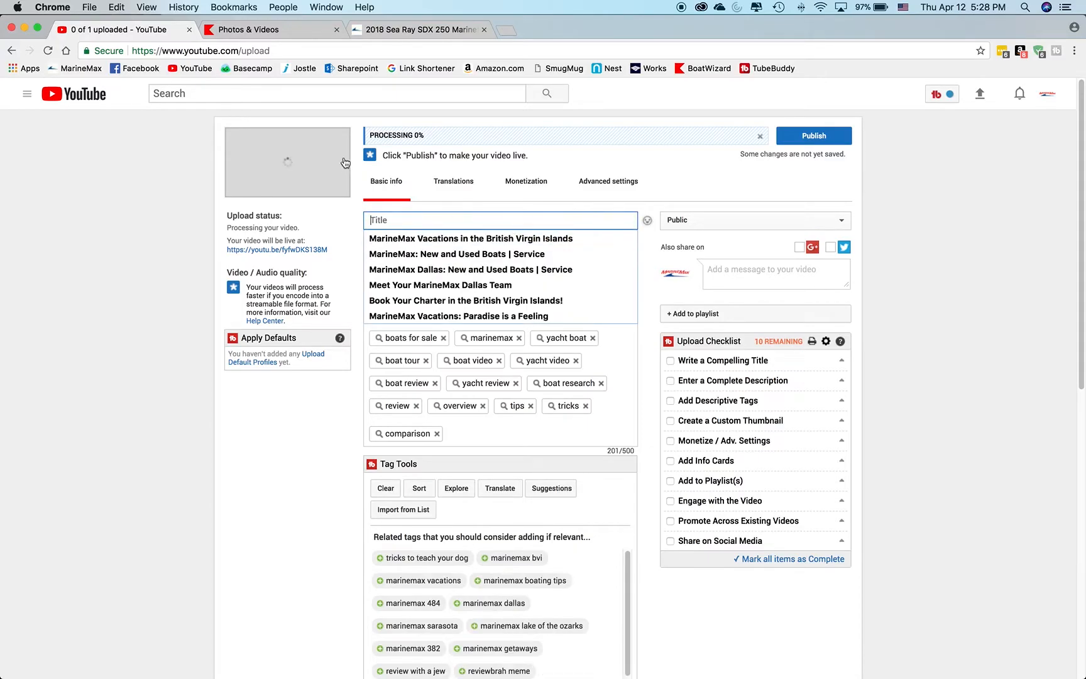
Examine the photos on the 2018 Sea Ray SDX 250 listing page and return to the upload page.
{"action": "left_click", "coordinate": [424, 29]}
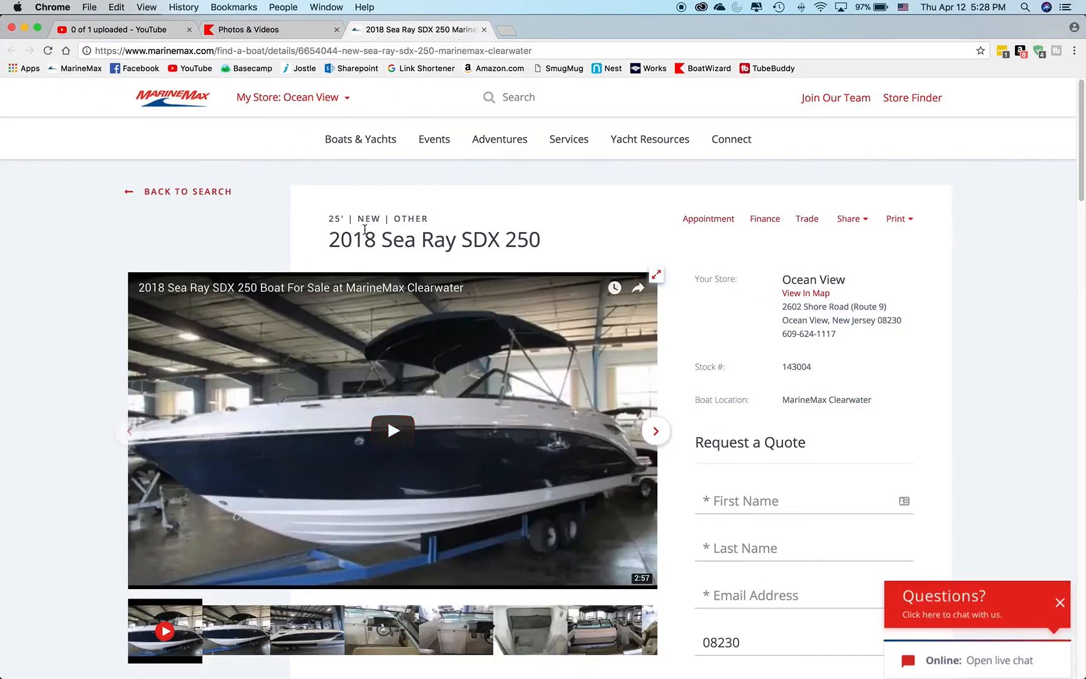
{"action": "left_click_drag", "start_coordinate": [1079, 181], "coordinate": [1079, 197]}
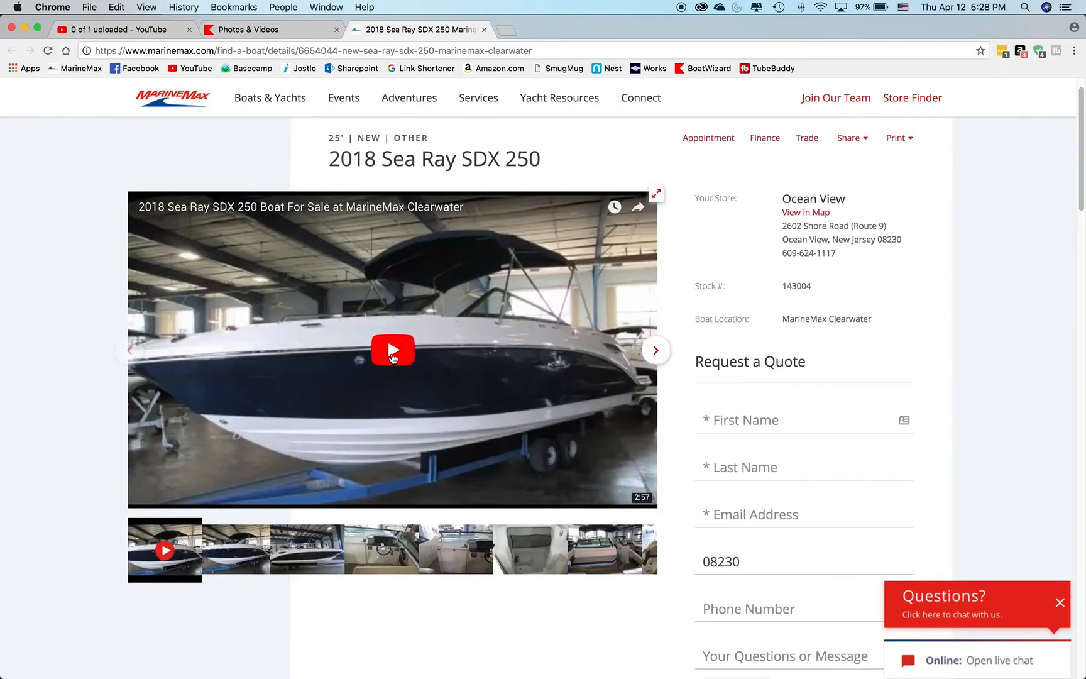
{"action": "left_click", "coordinate": [247, 560]}
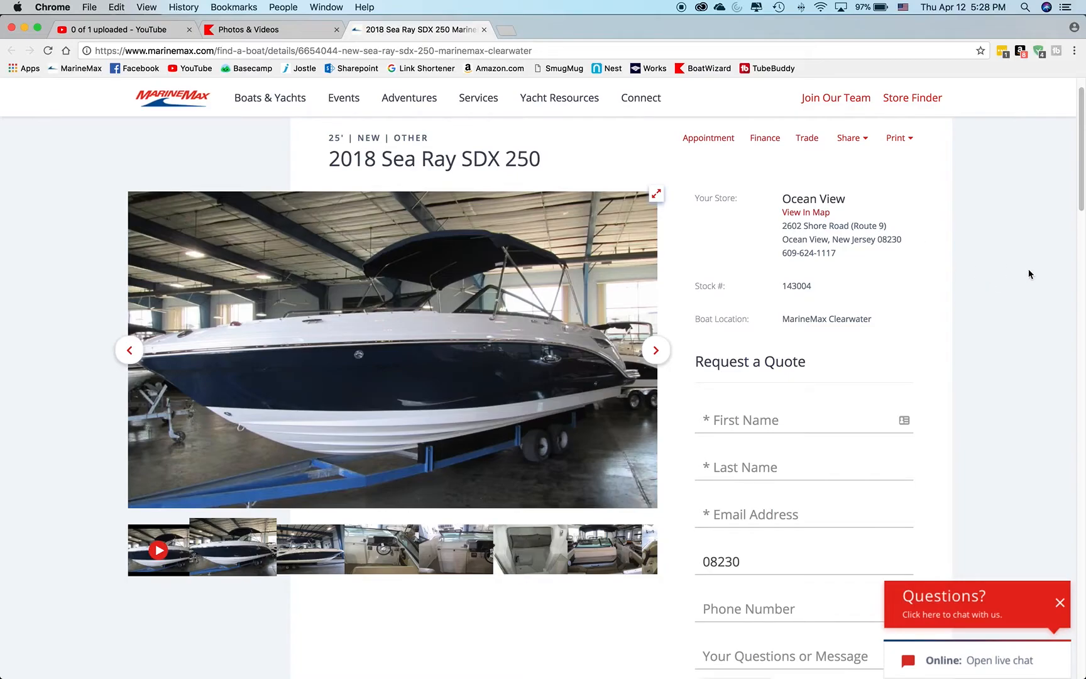
{"action": "scroll", "coordinate": [1030, 272], "scroll_direction": "up", "scroll_amount": 3}
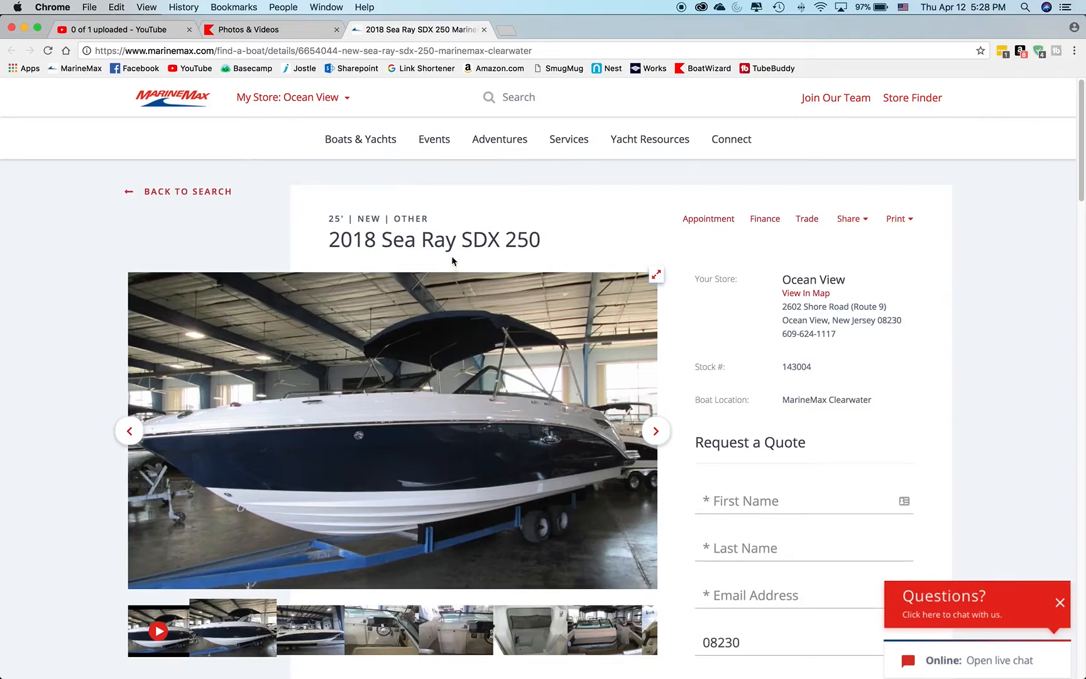
{"action": "left_click", "coordinate": [113, 30]}
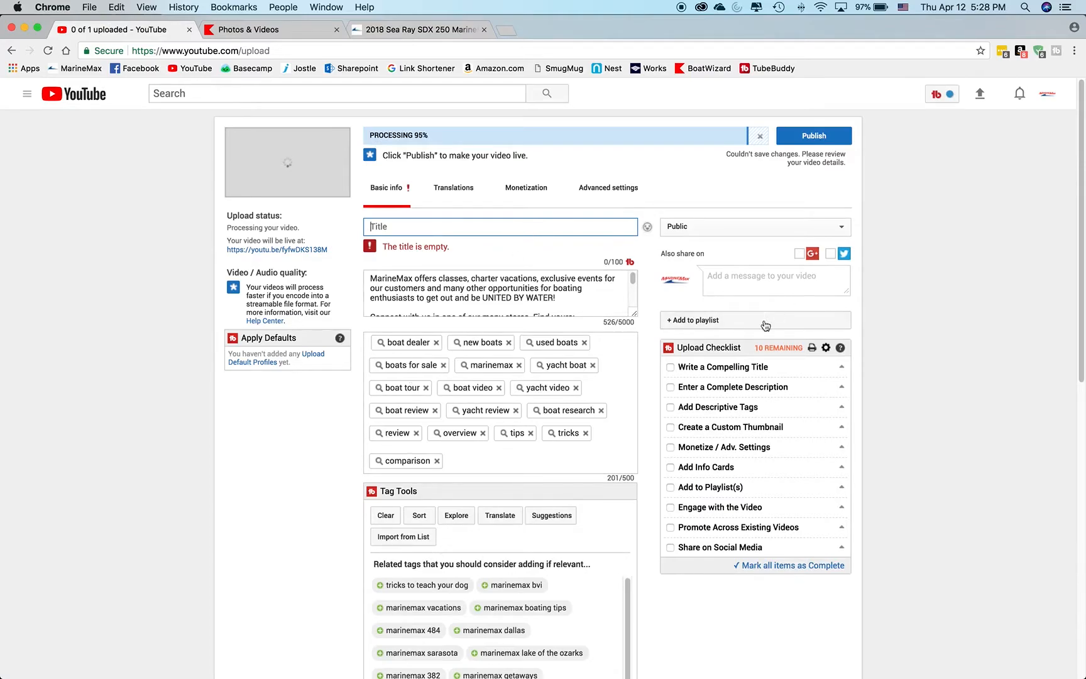
{"action": "left_click", "coordinate": [732, 225]}
{"action": "left_click", "coordinate": [726, 225]}
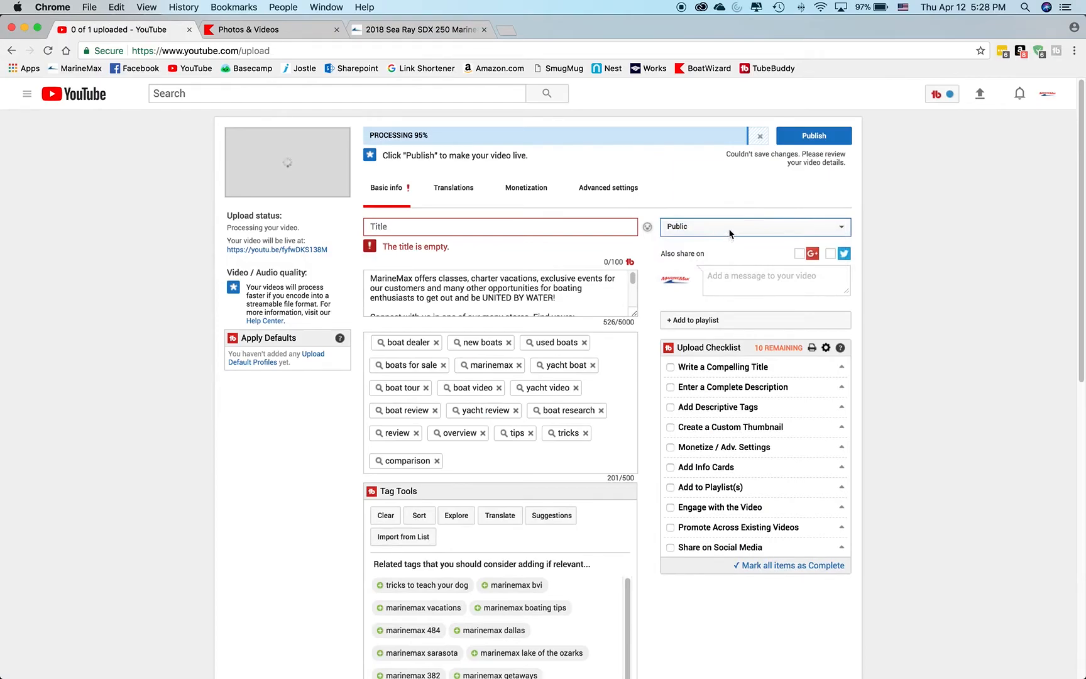
{"action": "left_click", "coordinate": [814, 137]}
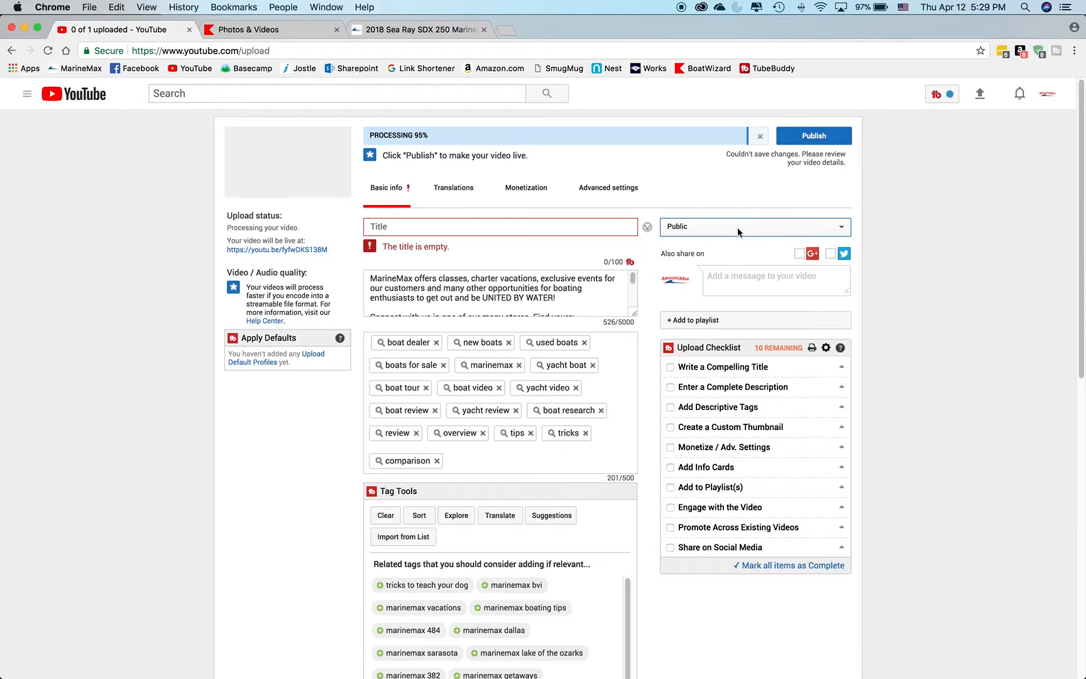
Set the video title to the sample file name 5687.mp4.
{"action": "left_click", "coordinate": [432, 229]}
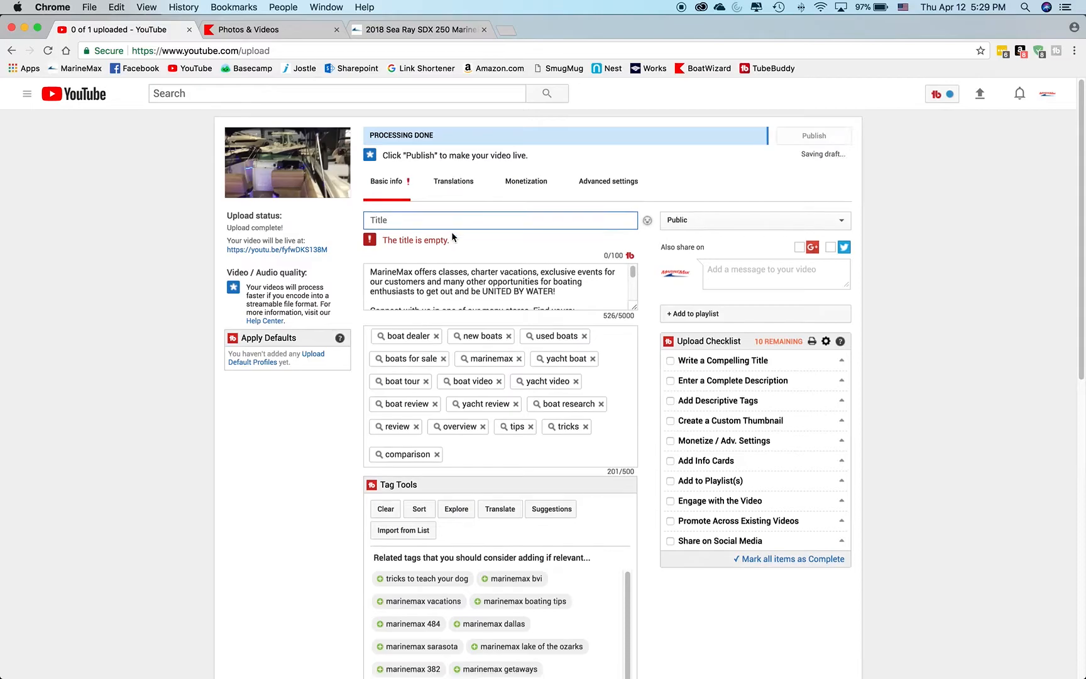
{"action": "type", "text": "5687"}
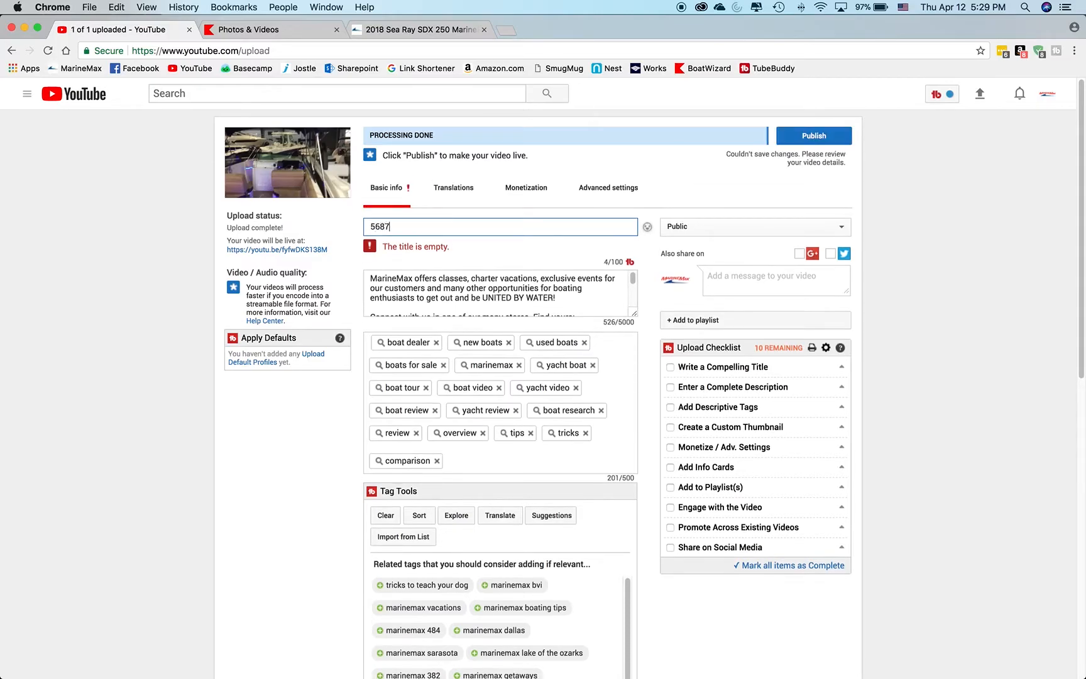
{"action": "type", "text": ".mp4"}
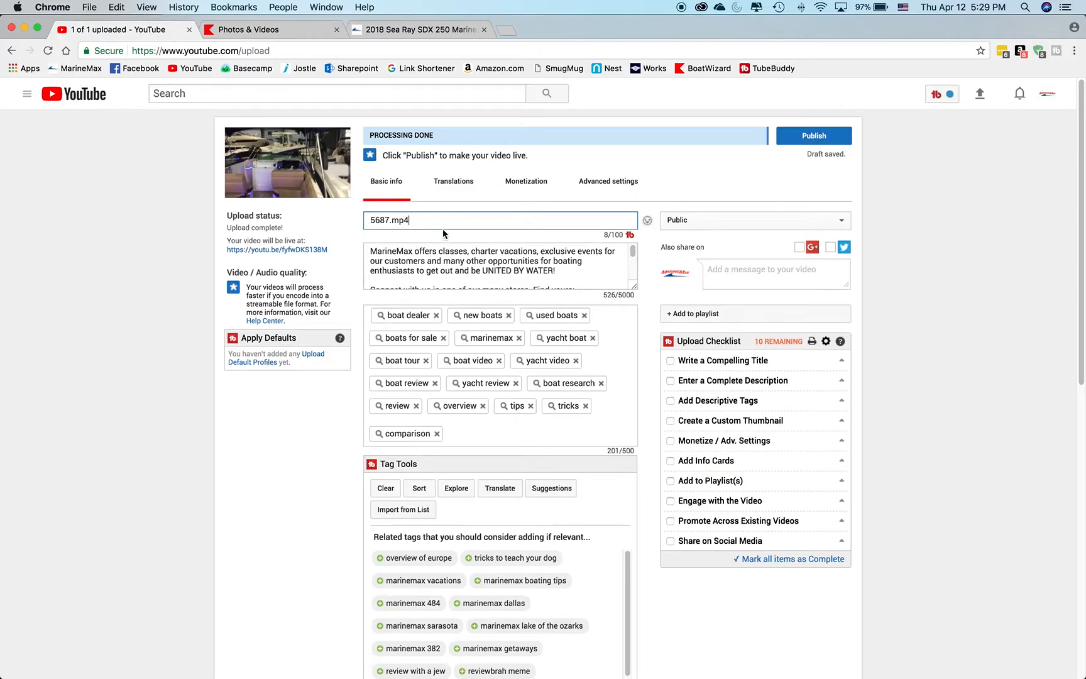
Copy the boat name "2018 Sea Ray SDX 250" from the heading of its MarineMax listing page.
{"action": "left_click", "coordinate": [425, 32]}
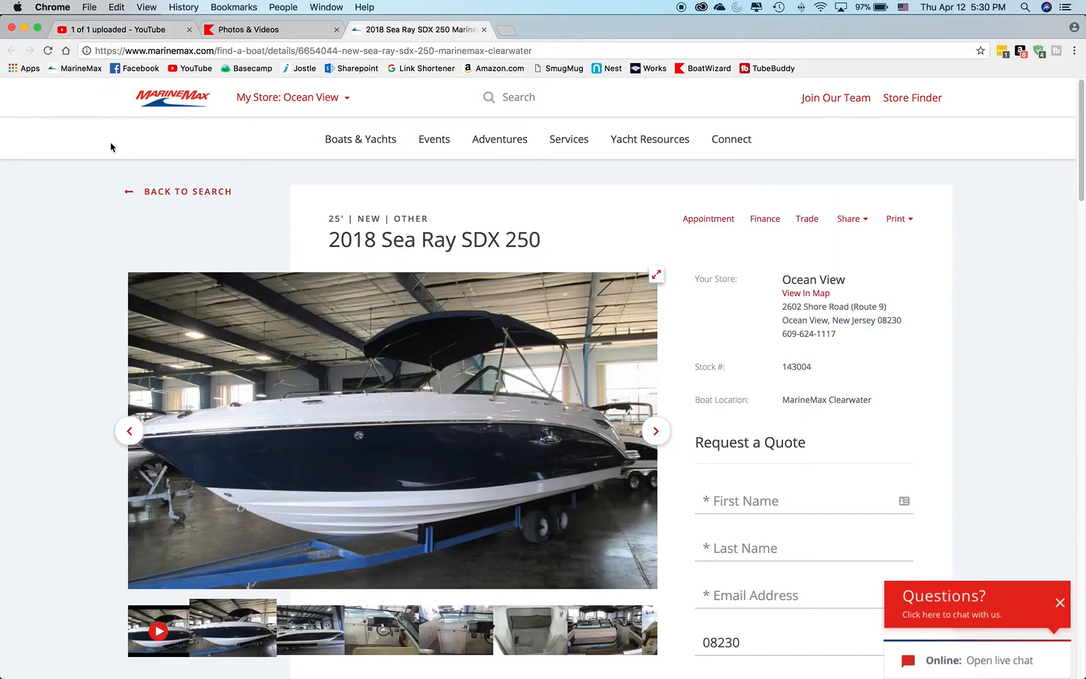
{"action": "left_click", "coordinate": [126, 30]}
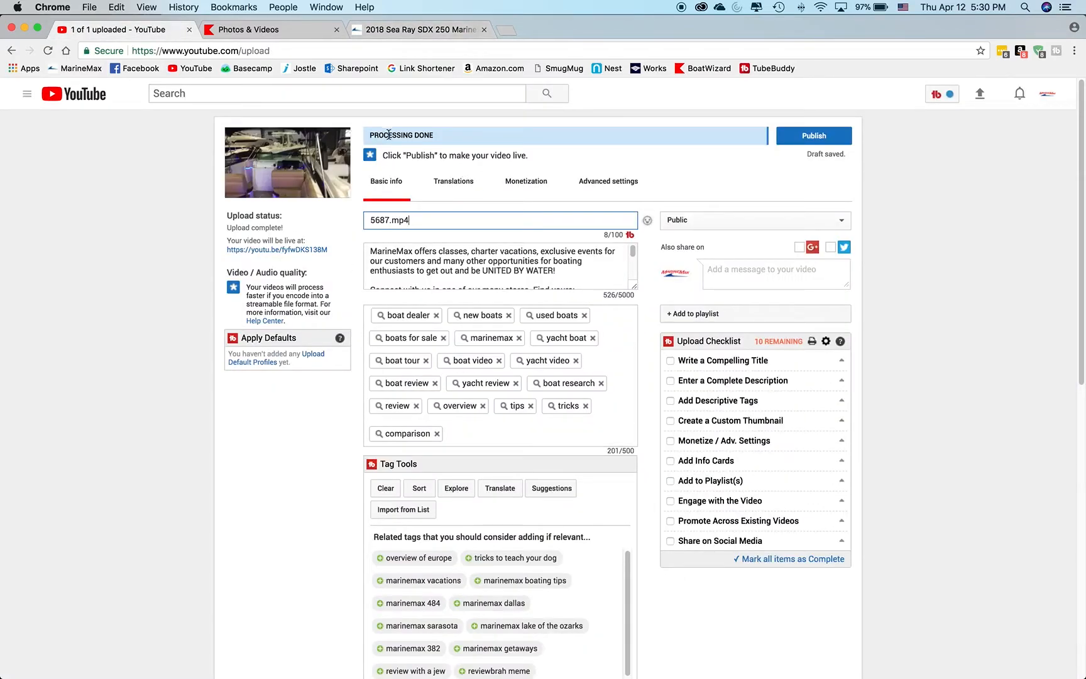
{"action": "left_click", "coordinate": [444, 32]}
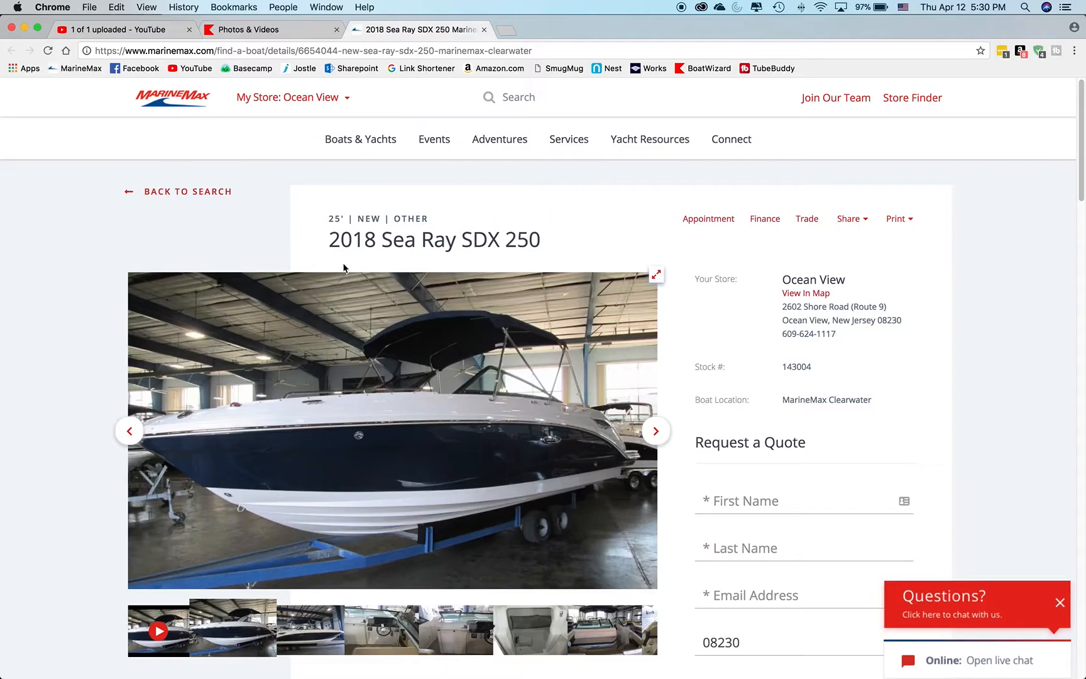
{"action": "left_click_drag", "start_coordinate": [335, 243], "coordinate": [328, 254]}
{"action": "left_click", "coordinate": [449, 243]}
{"action": "left_click_drag", "start_coordinate": [328, 245], "coordinate": [550, 238]}
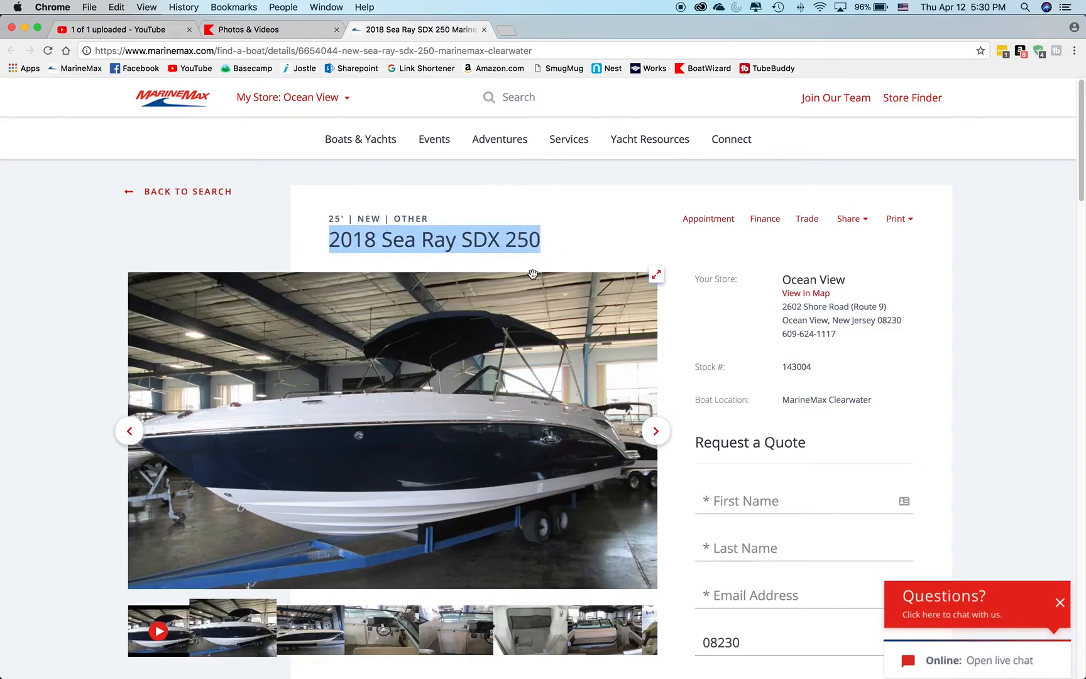
{"action": "right_click", "coordinate": [395, 239]}
{"action": "left_click", "coordinate": [421, 267]}
Replace the uploaded video's title with the copied boat name "2018 Sea Ray SDX 250".
{"action": "left_click", "coordinate": [126, 29]}
{"action": "left_click", "coordinate": [439, 223]}
{"action": "key", "text": "cmd+a"}
{"action": "key", "text": "BackSpace"}
{"action": "key", "text": "cmd+v"}
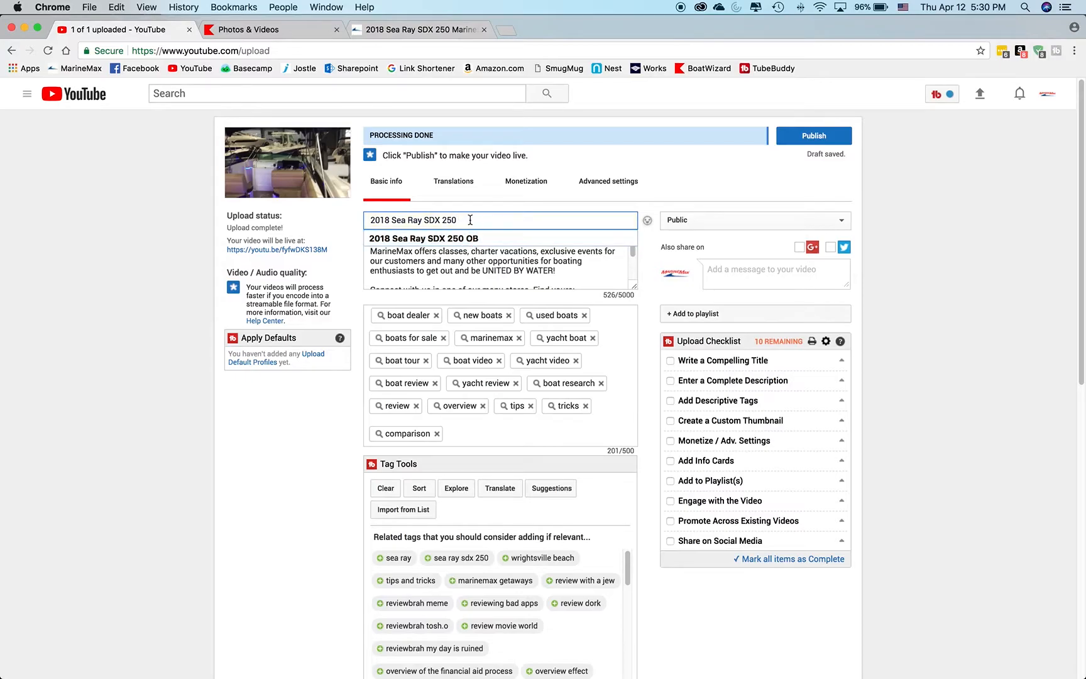
Append "Boat For Sale" to the video title after "2018 Sea Ray SDX 250".
{"action": "left_click", "coordinate": [558, 196]}
{"action": "left_click", "coordinate": [505, 225]}
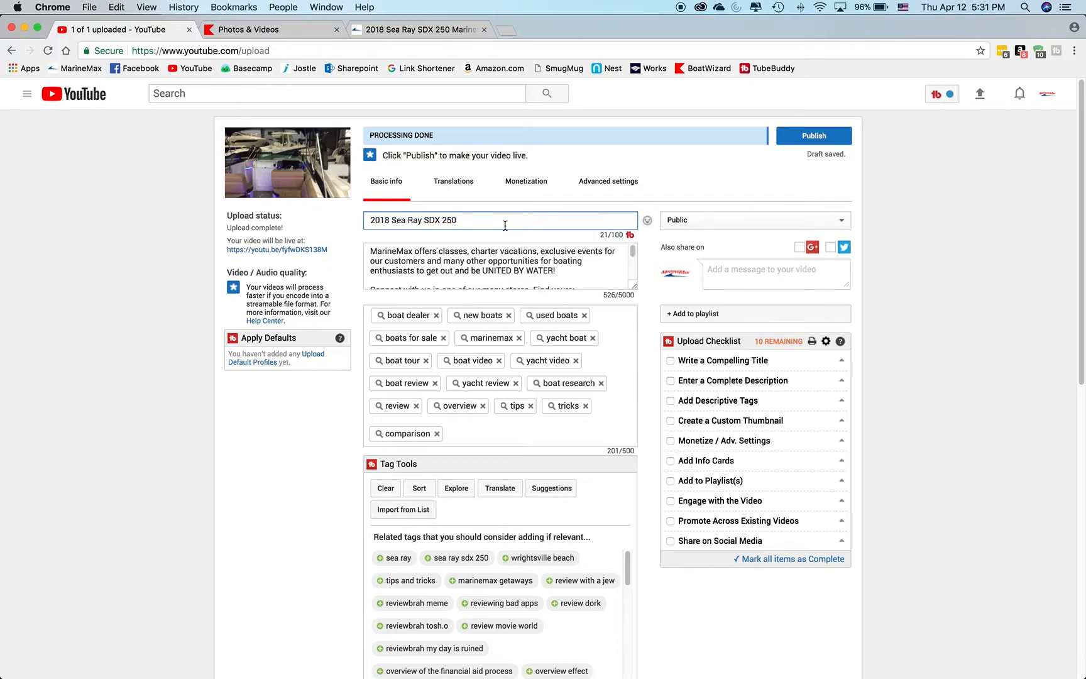
{"action": "type", "text": "B"}
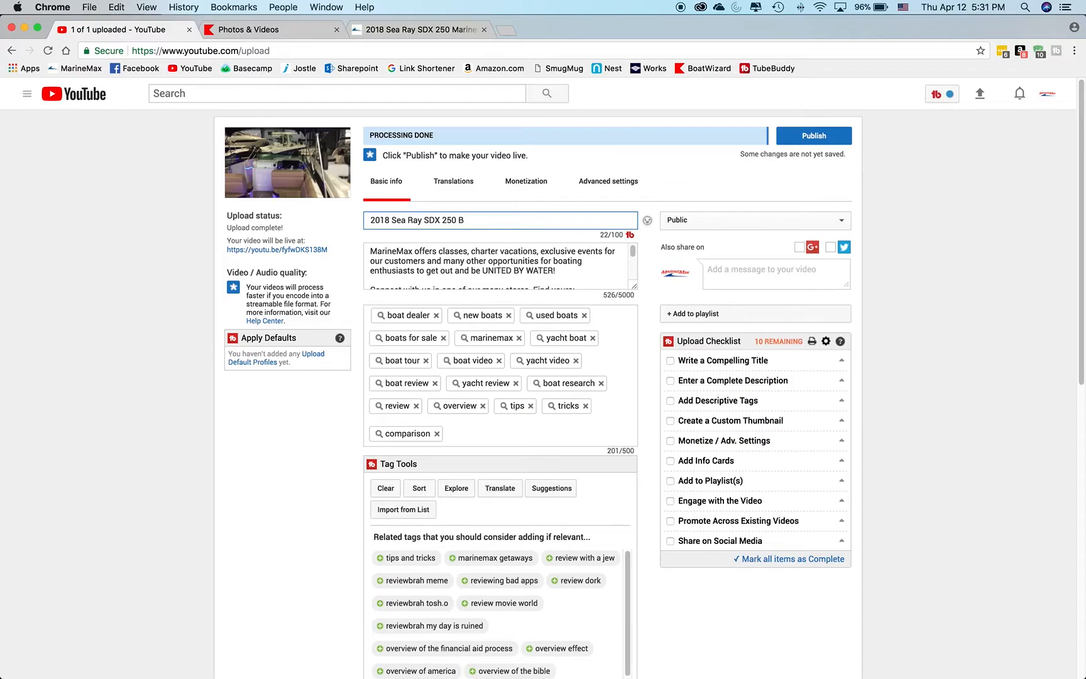
{"action": "type", "text": "oat For"}
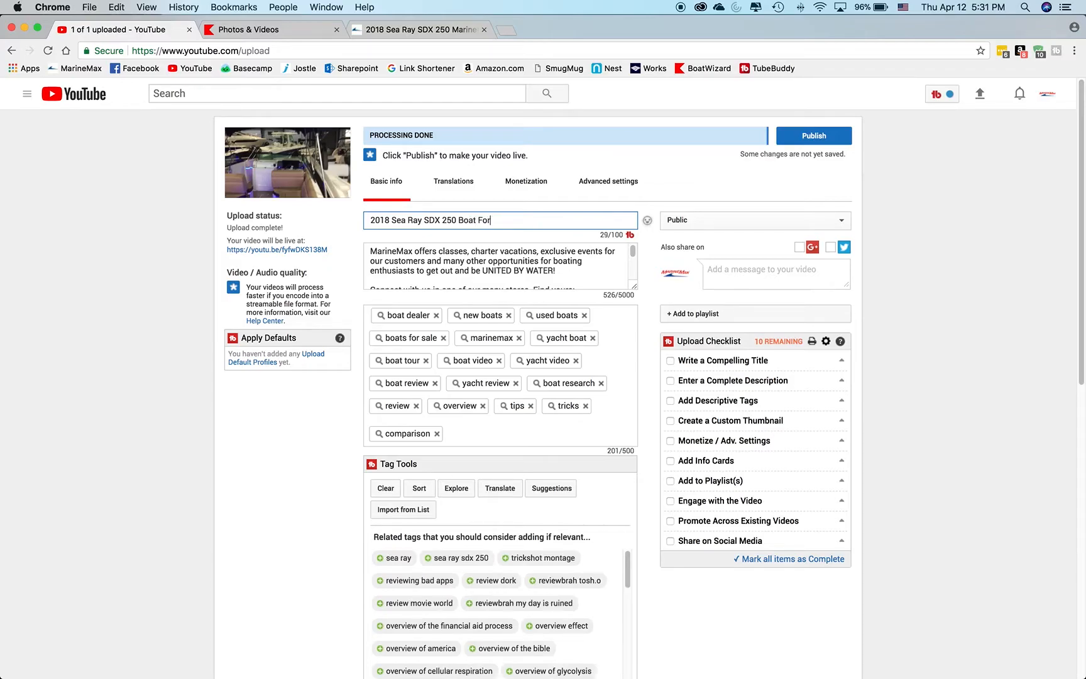
{"action": "type", "text": " Sale"}
Check the boat location on the MarineMax listing page and append "at MarineMax Clearwater" to the video title.
{"action": "left_click", "coordinate": [418, 29]}
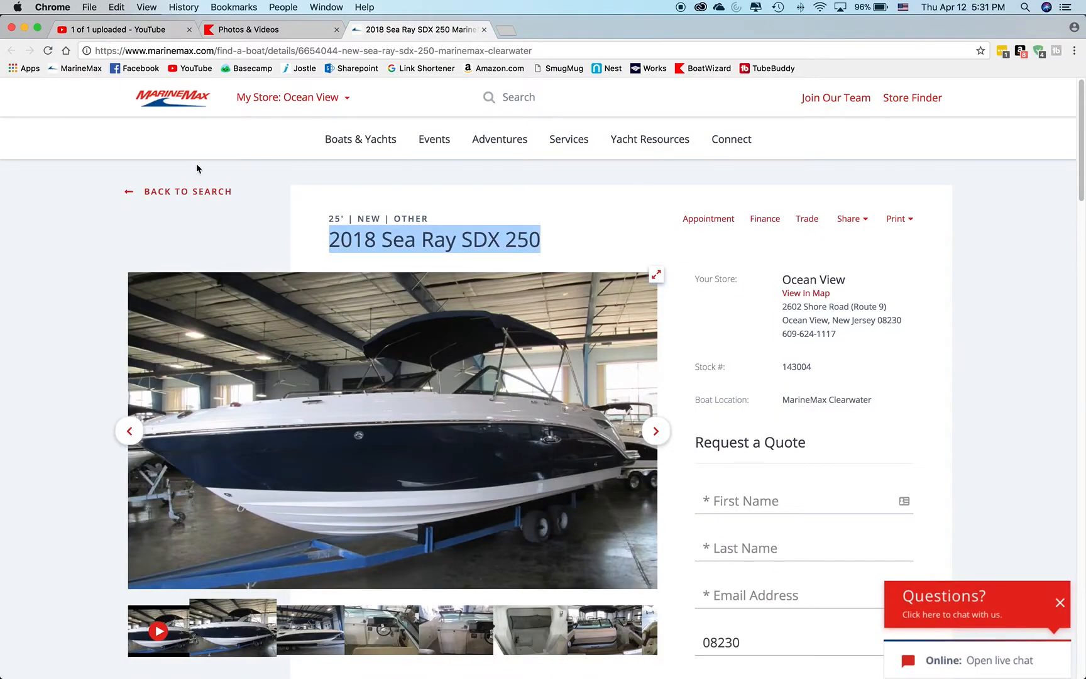
{"action": "left_click_drag", "start_coordinate": [789, 400], "coordinate": [856, 407]}
{"action": "left_click", "coordinate": [846, 413]}
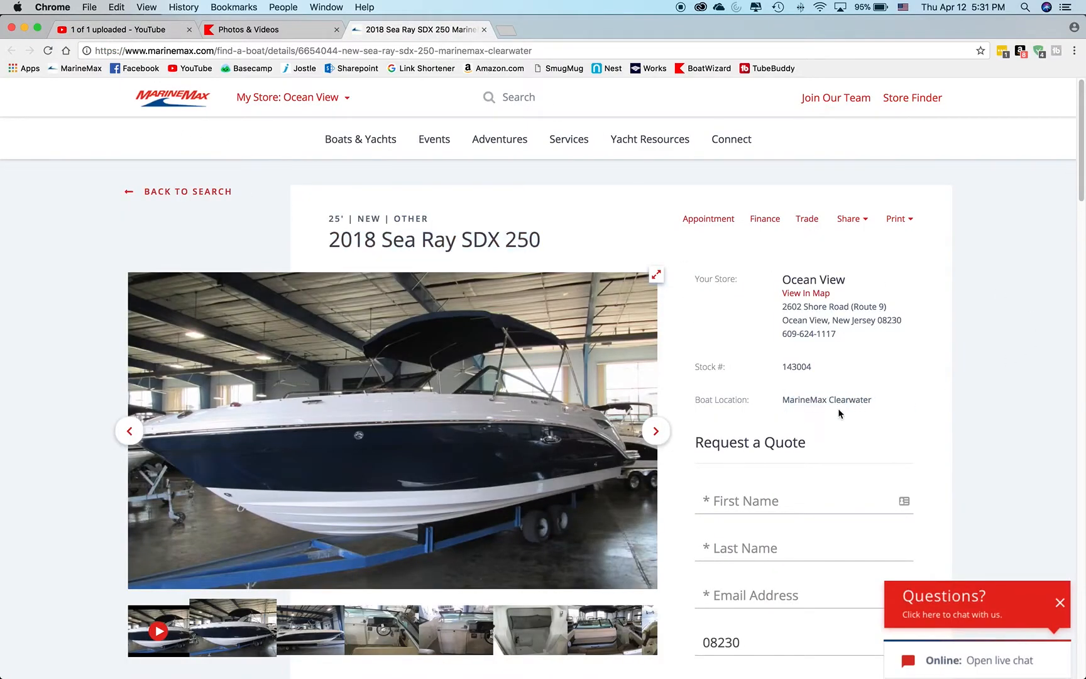
{"action": "left_click", "coordinate": [172, 34]}
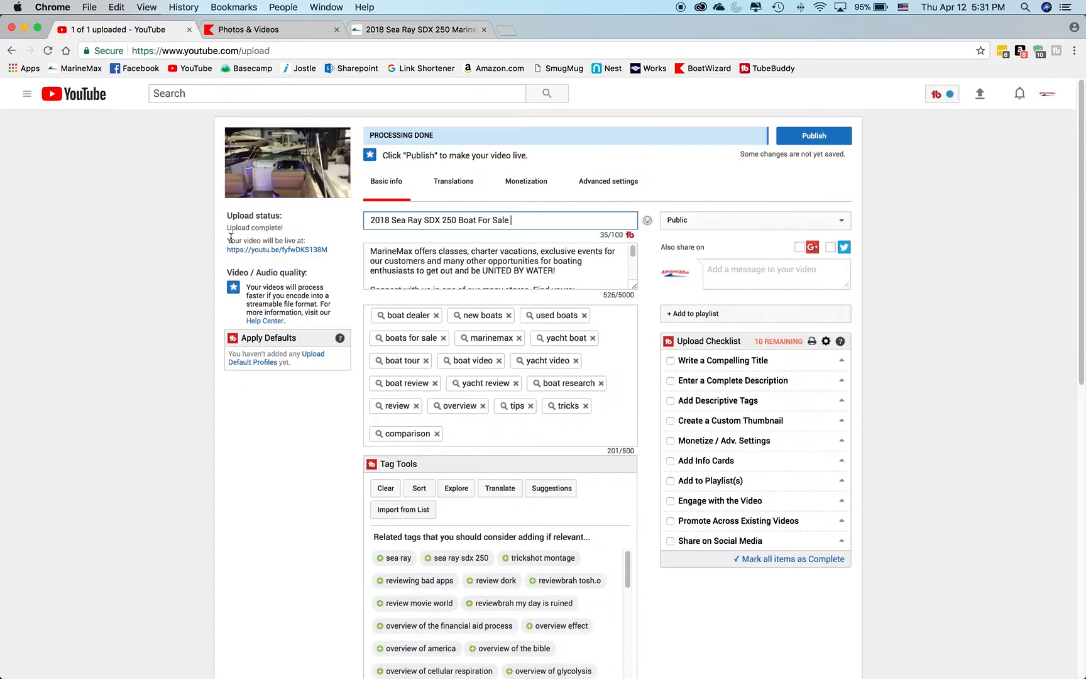
{"action": "type", "text": "a"}
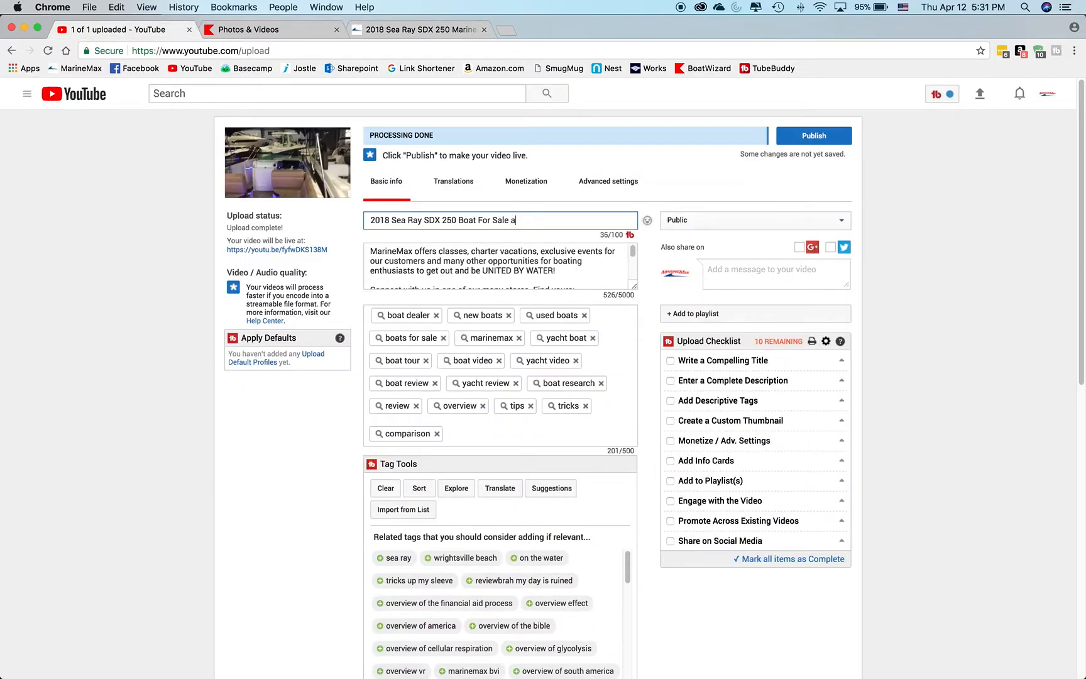
{"action": "type", "text": "t MarineMax Clearwater"}
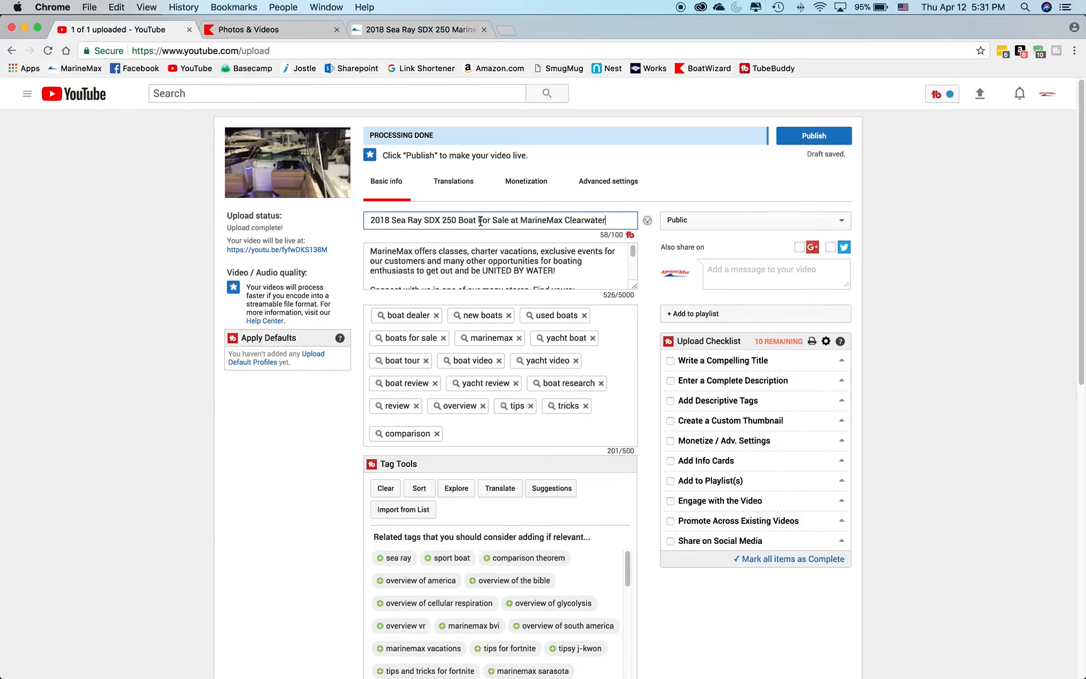
Change the title wording to lowercase "boat for sale" and replace "at" with "@".
{"action": "left_click_drag", "start_coordinate": [458, 220], "coordinate": [510, 219]}
{"action": "type", "text": "boat for sale"}
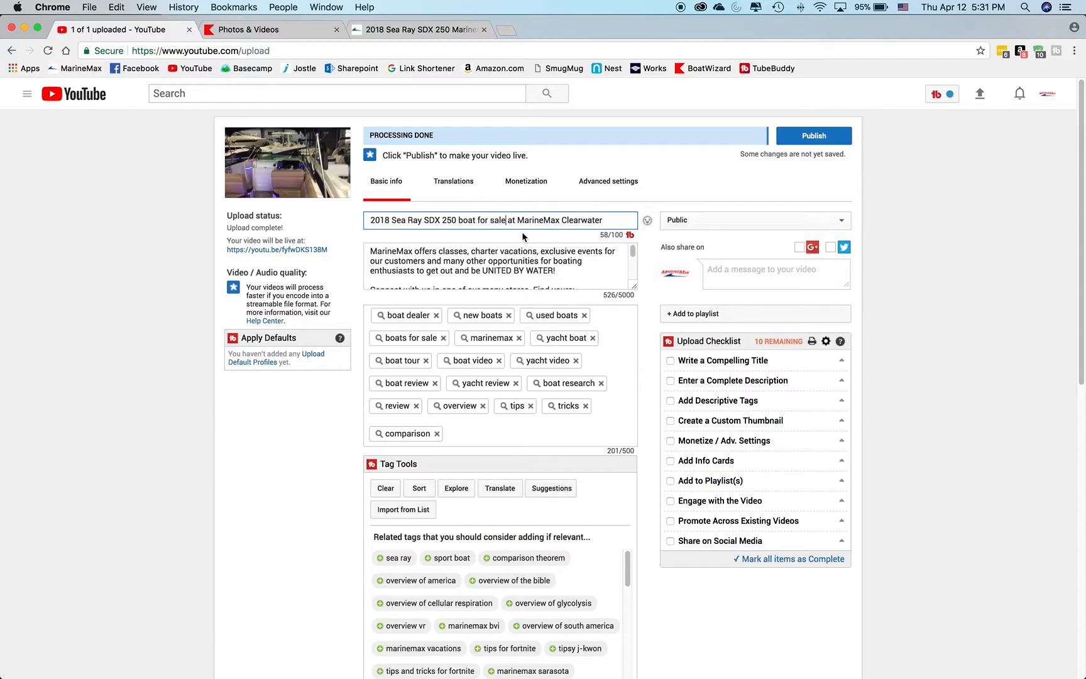
{"action": "left_click", "coordinate": [510, 221]}
{"action": "double_click", "coordinate": [509, 221]}
{"action": "type", "text": "@"}
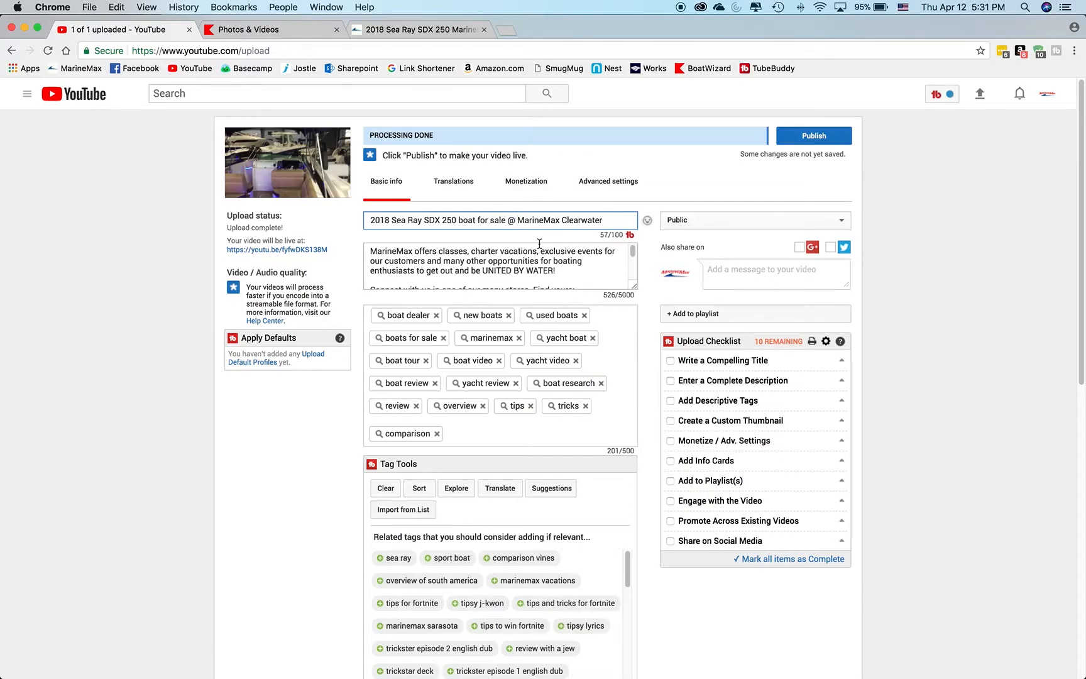
Retype the dealer name in the title as "Marinemax", and correct its spelling to "MarineMax".
{"action": "left_click", "coordinate": [457, 221]}
{"action": "left_click", "coordinate": [522, 216]}
{"action": "double_click", "coordinate": [525, 220]}
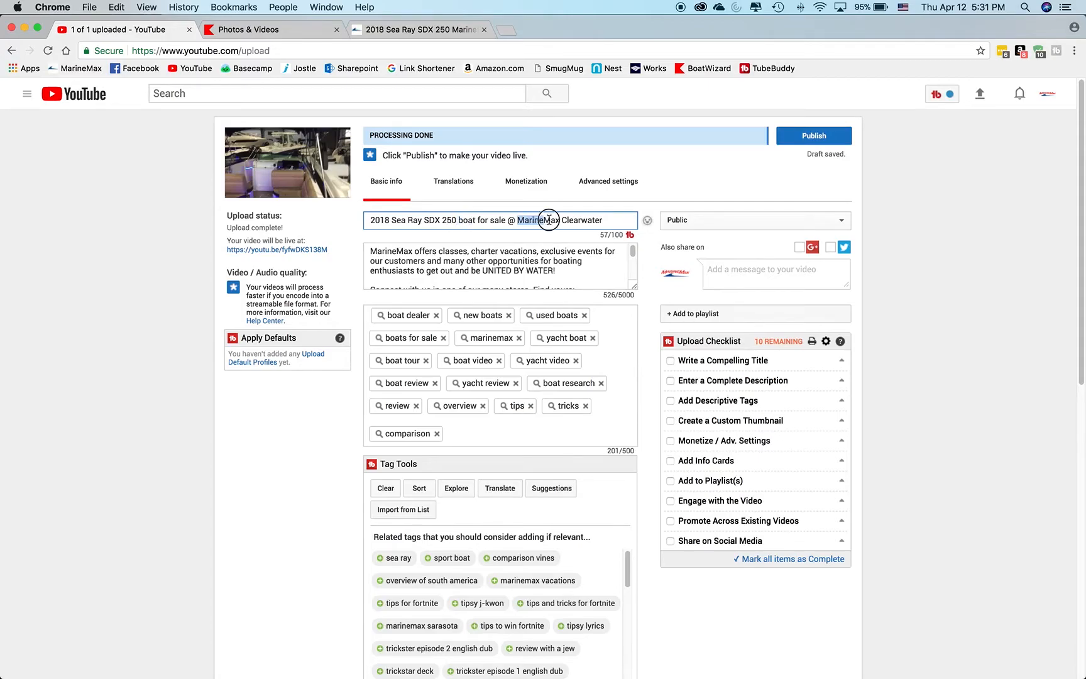
{"action": "type", "text": "Marinem"}
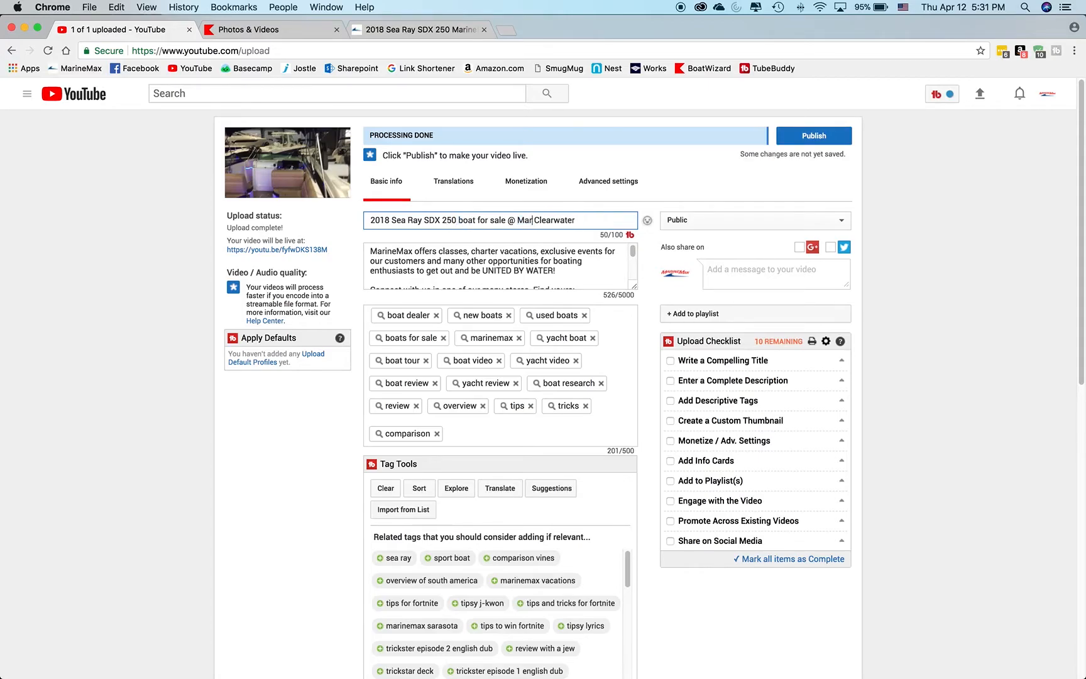
{"action": "type", "text": "ax"}
{"action": "left_click", "coordinate": [550, 221]}
{"action": "key", "text": "BackSpace"}
{"action": "type", "text": "M"}
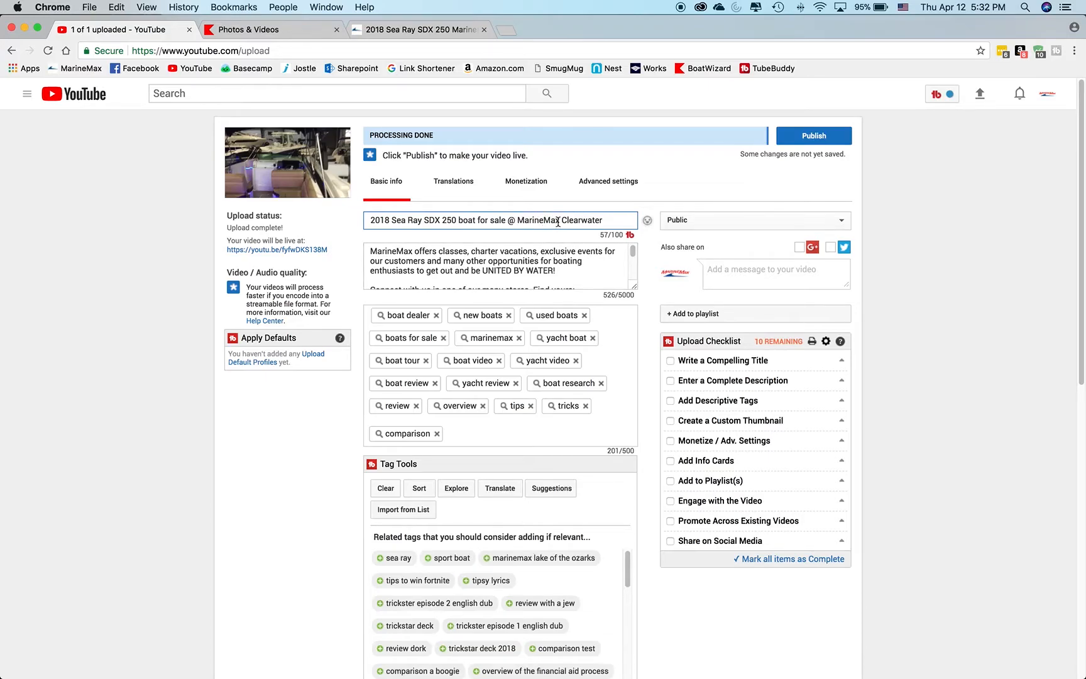
Replace "boat for sale @" in the title with "Boat For Sale at".
{"action": "left_click", "coordinate": [374, 221]}
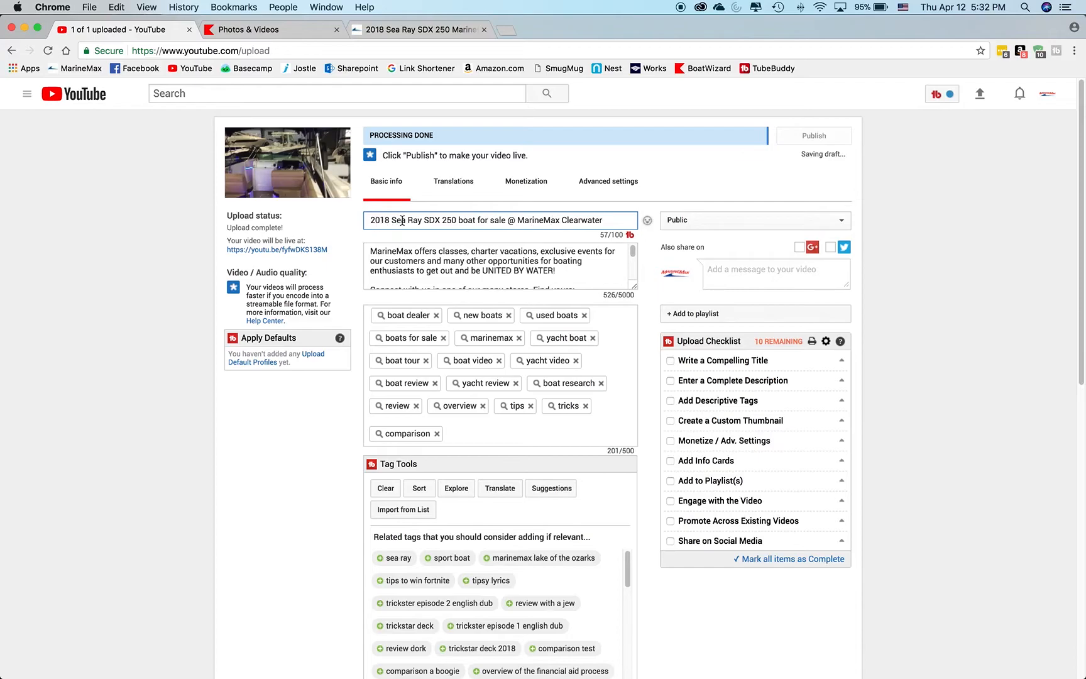
{"action": "left_click_drag", "start_coordinate": [517, 219], "coordinate": [458, 220]}
{"action": "type", "text": "Boat For Sale"}
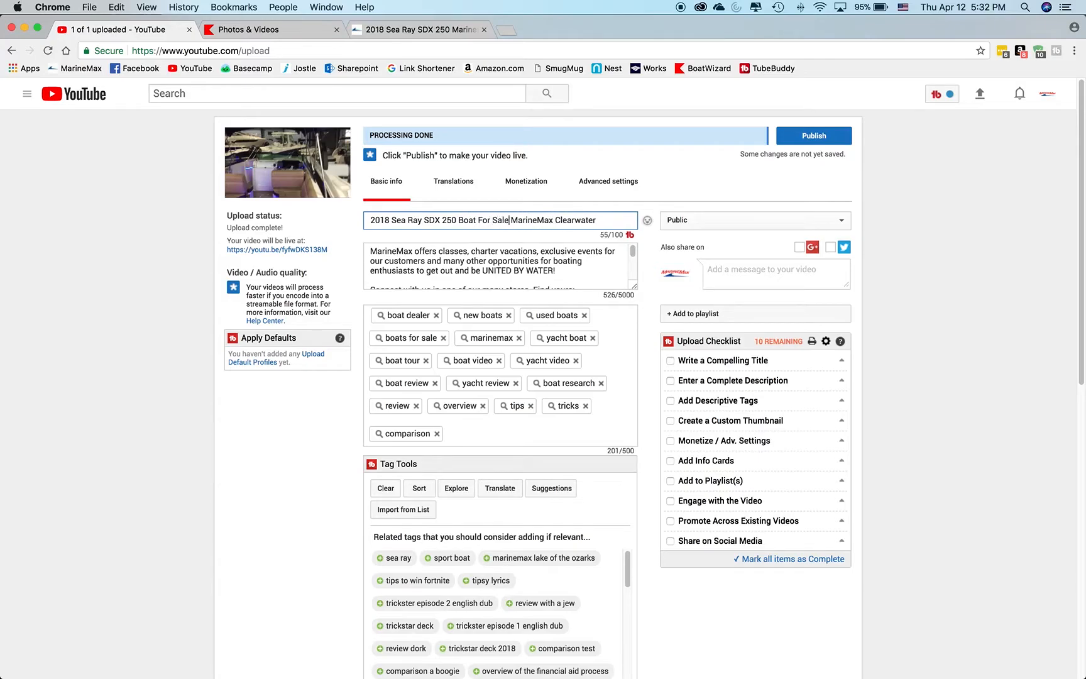
{"action": "type", "text": " at"}
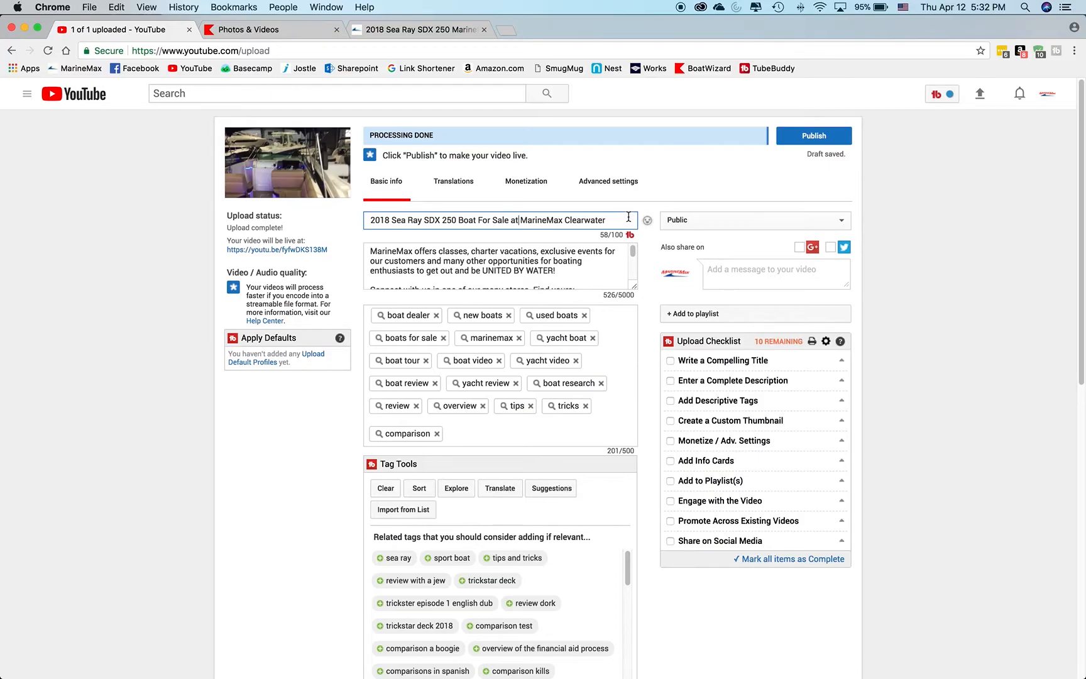
Enlarge the video's description box and find the Summary section on the boat's MarineMax listing page.
{"action": "left_click_drag", "start_coordinate": [633, 286], "coordinate": [645, 419]}
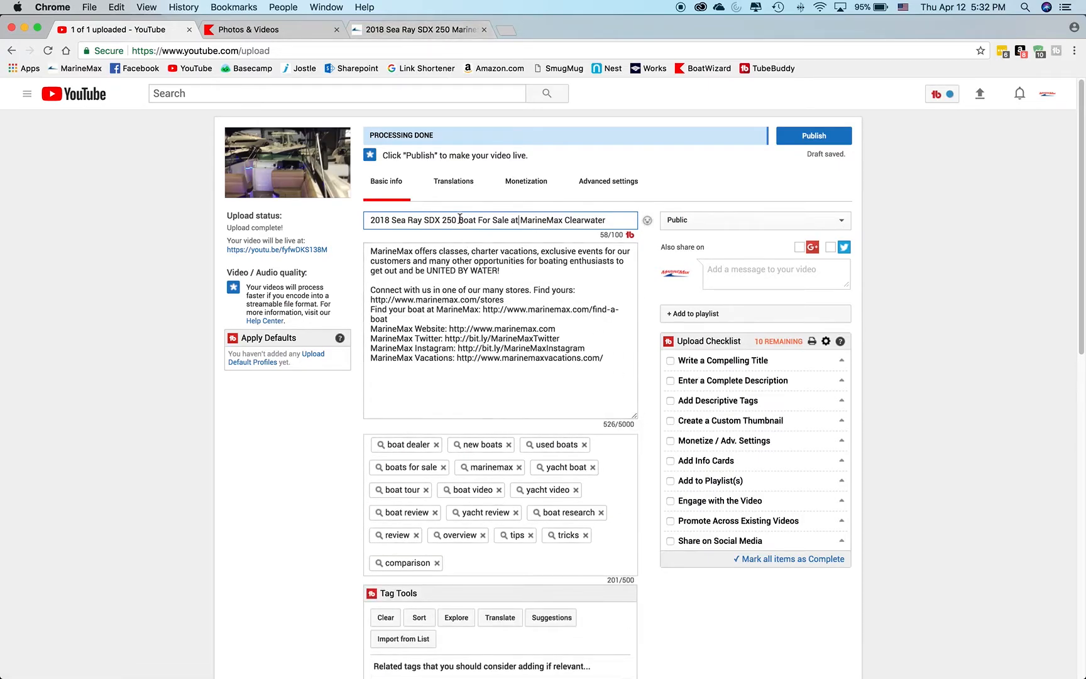
{"action": "left_click", "coordinate": [443, 30]}
{"action": "scroll", "coordinate": [291, 428], "scroll_direction": "down", "scroll_amount": 10}
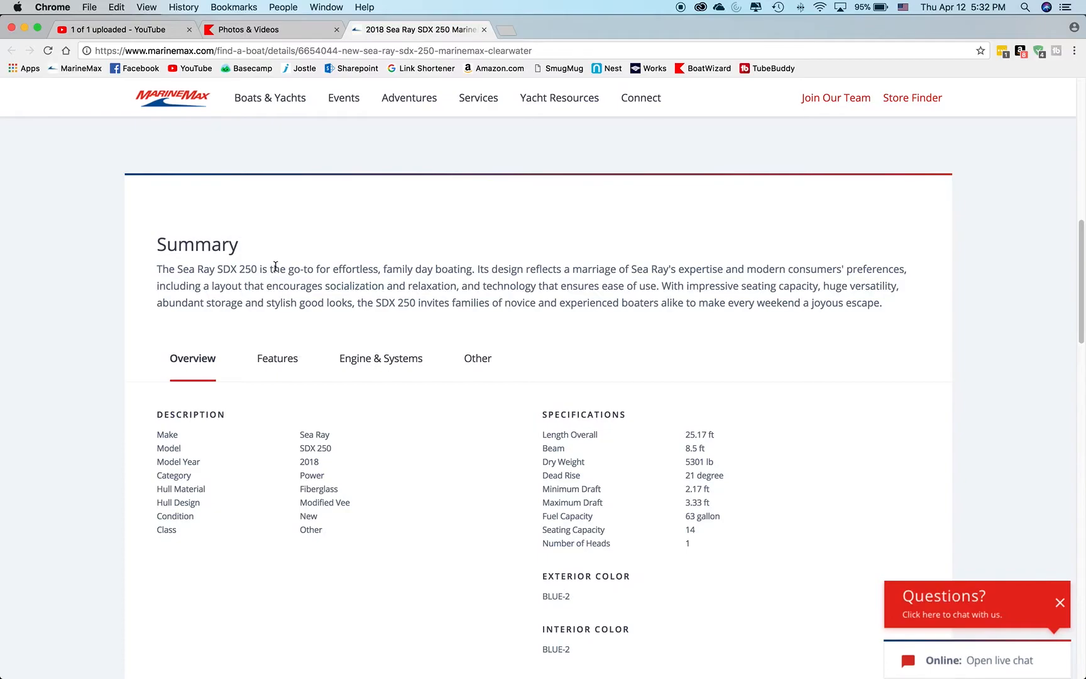
Open the Sea Ray website in a new browser tab and go to its SDX 250 model page.
{"action": "left_click", "coordinate": [512, 30]}
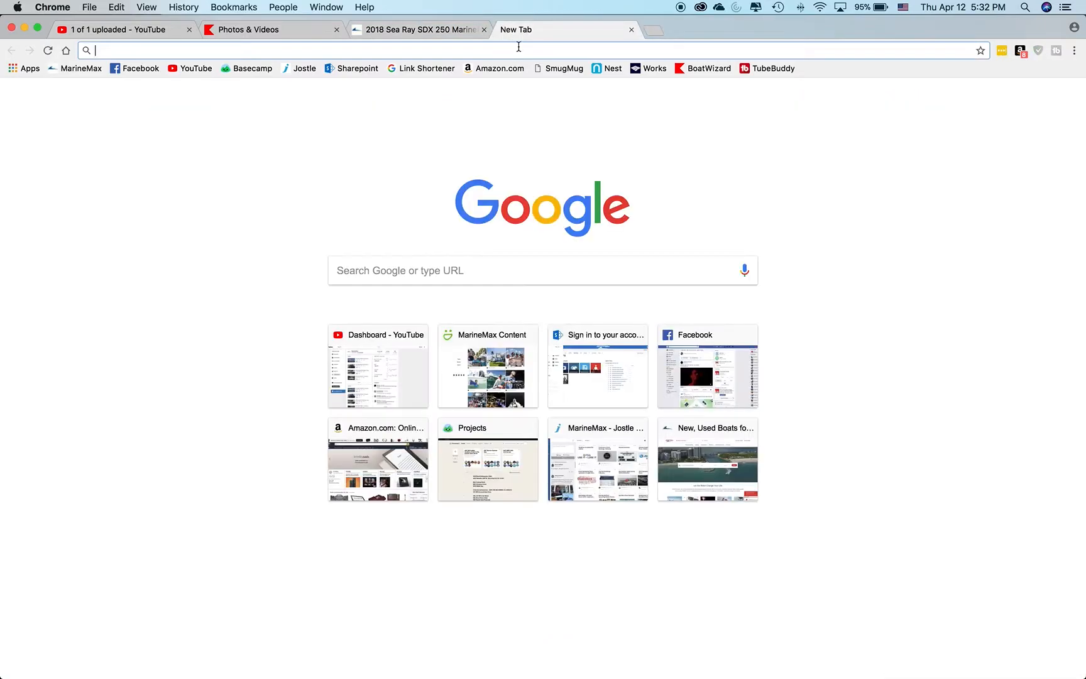
{"action": "type", "text": "sea ray"}
{"action": "key", "text": "Return"}
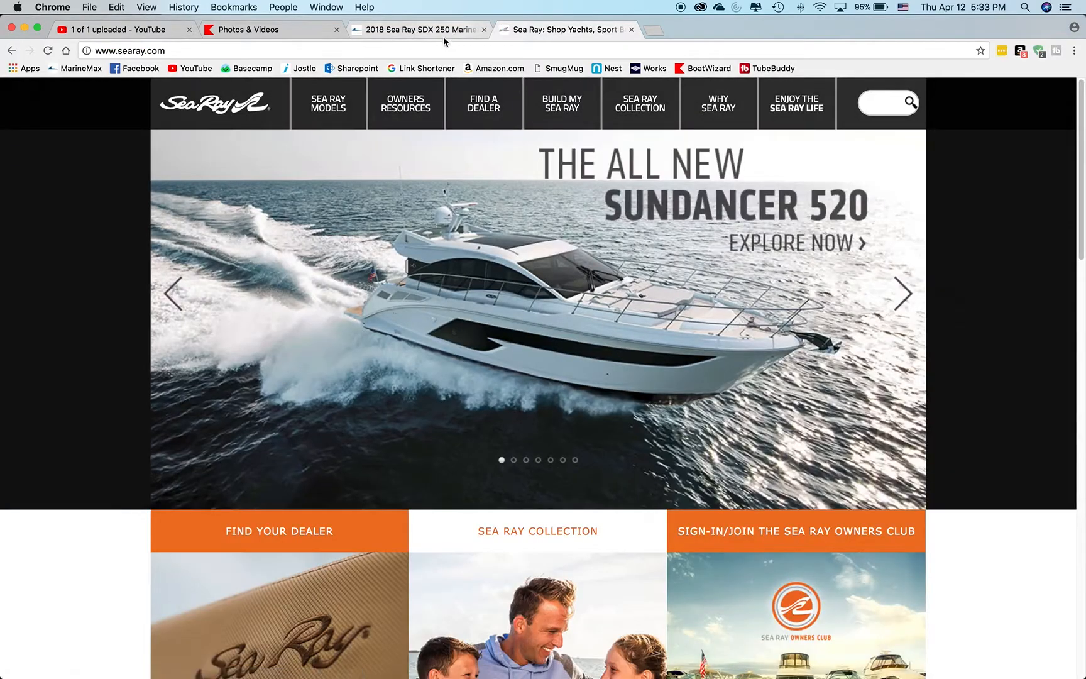
{"action": "mouse_move", "coordinate": [338, 99]}
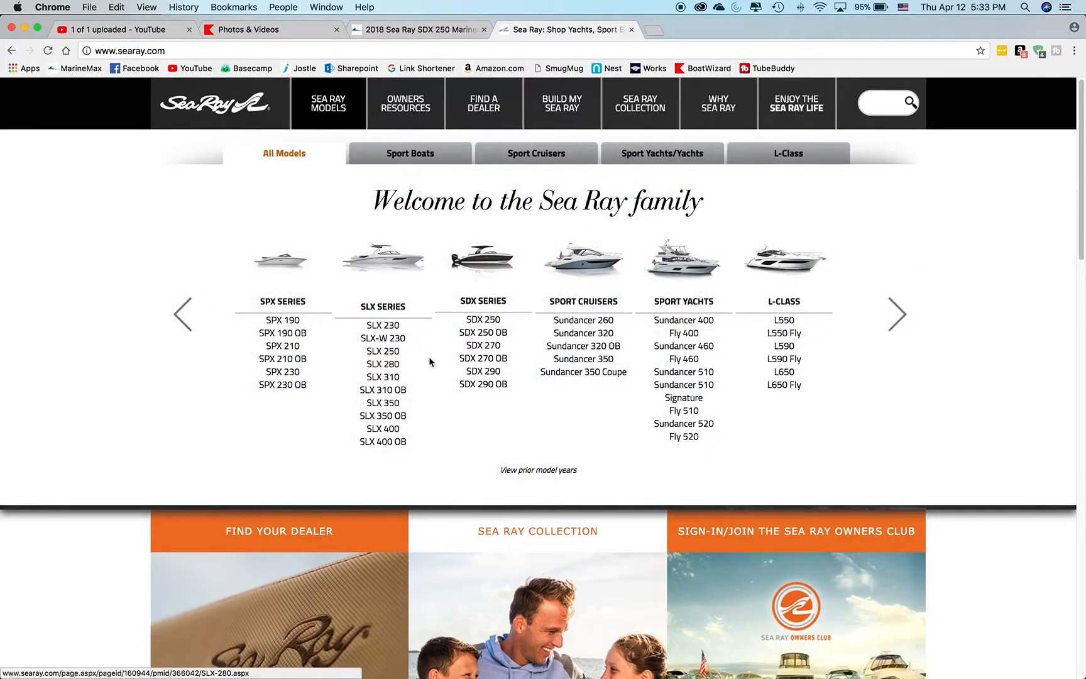
{"action": "left_click", "coordinate": [483, 319]}
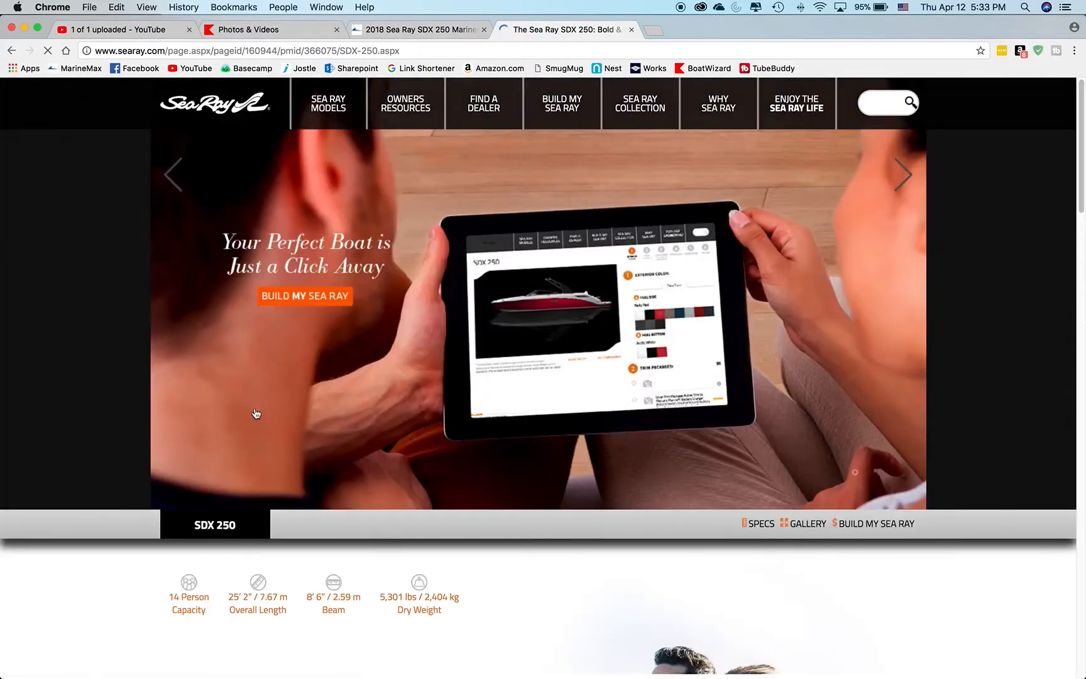
Copy the "Every Weekend is a Vacation" paragraph from the Sea Ray SDX 250 page and return to the upload page.
{"action": "scroll", "coordinate": [251, 283], "scroll_direction": "down", "scroll_amount": 8}
{"action": "left_click_drag", "start_coordinate": [168, 217], "coordinate": [268, 296]}
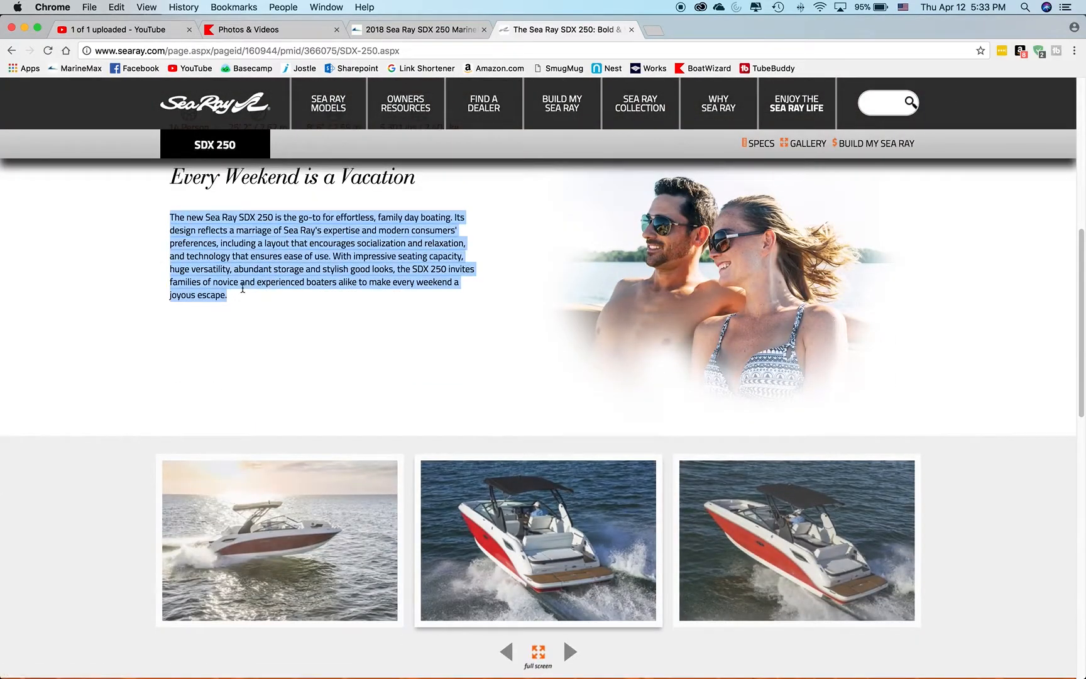
{"action": "right_click", "coordinate": [231, 266]}
{"action": "left_click", "coordinate": [272, 298]}
{"action": "left_click", "coordinate": [147, 29]}
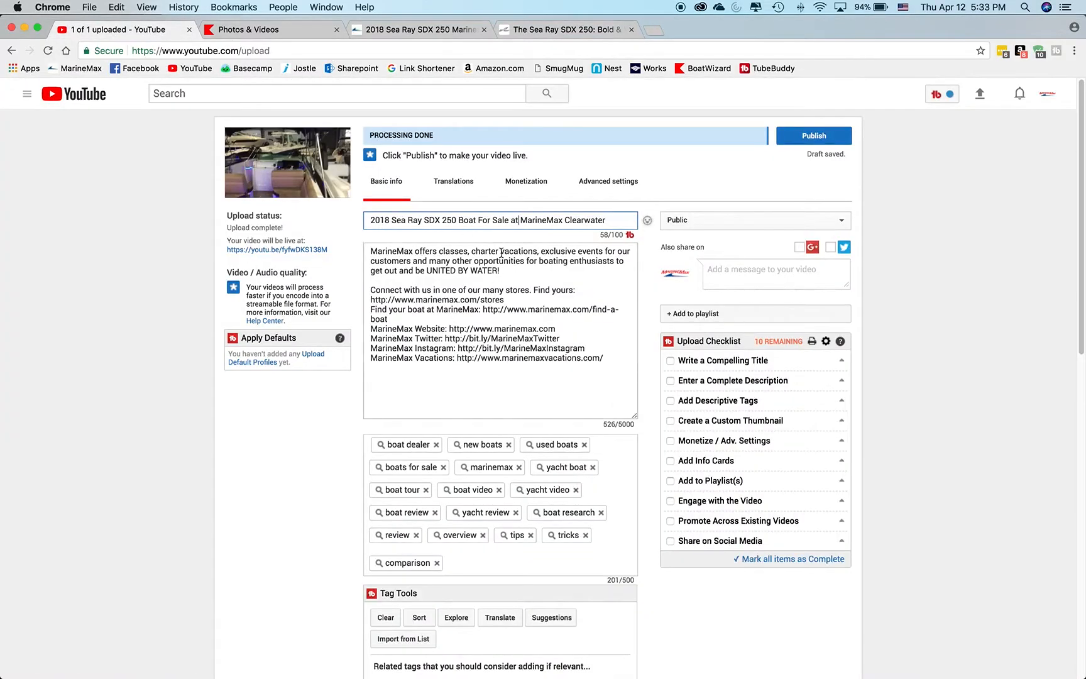
Copy the full Summary paragraph from the MarineMax listing page and return to the YouTube upload page.
{"action": "left_click", "coordinate": [422, 33]}
{"action": "left_click_drag", "start_coordinate": [881, 304], "coordinate": [153, 287]}
{"action": "key", "text": "super+c"}
{"action": "left_click", "coordinate": [126, 32]}
Paste the copied boat summary above the existing MarineMax description text, followed by a blank line.
{"action": "left_click", "coordinate": [371, 250]}
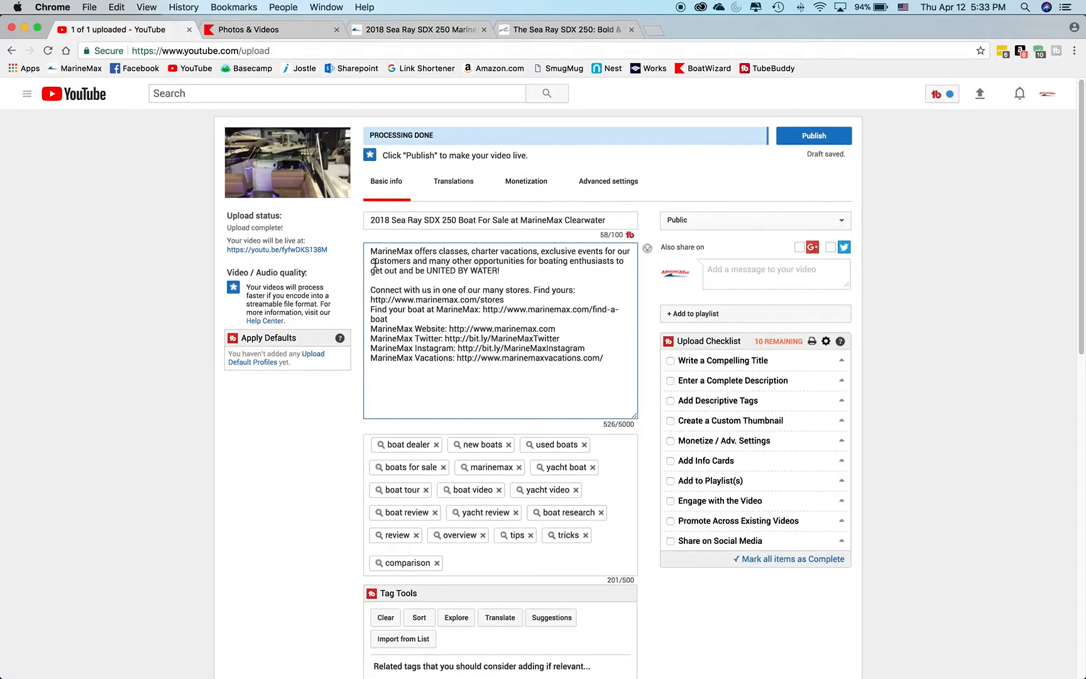
{"action": "key", "text": "super+v"}
{"action": "key", "text": "Return"}
{"action": "key", "text": "Return"}
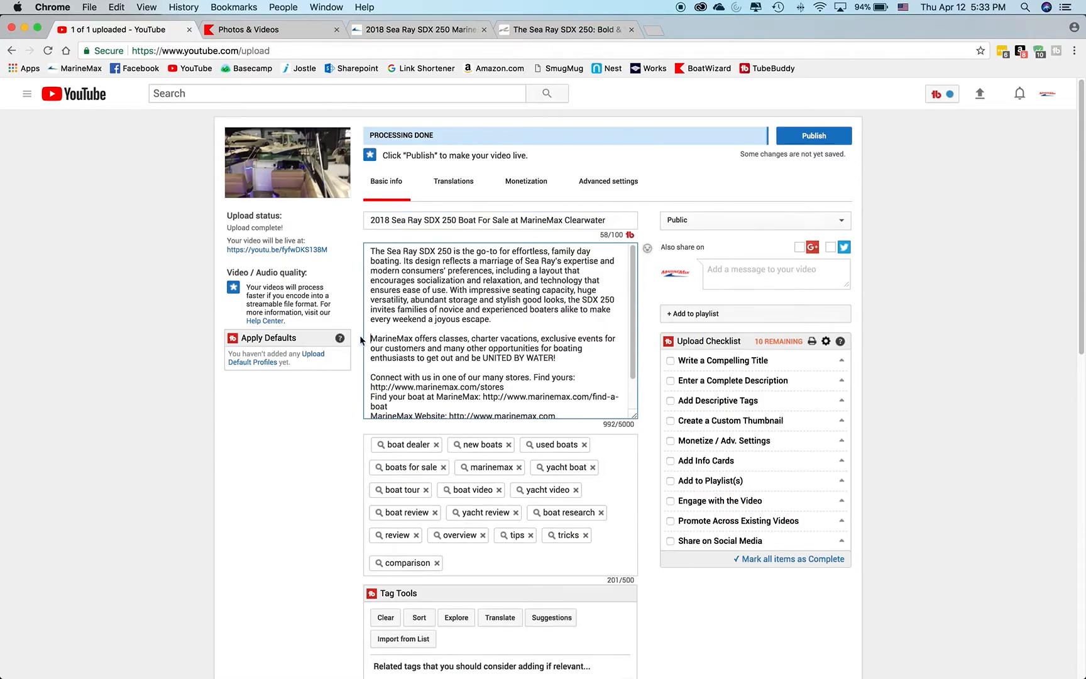
Review the video description and undo the pasted boat summary and its line breaks.
{"action": "scroll", "coordinate": [634, 274], "scroll_direction": "down", "scroll_amount": 2}
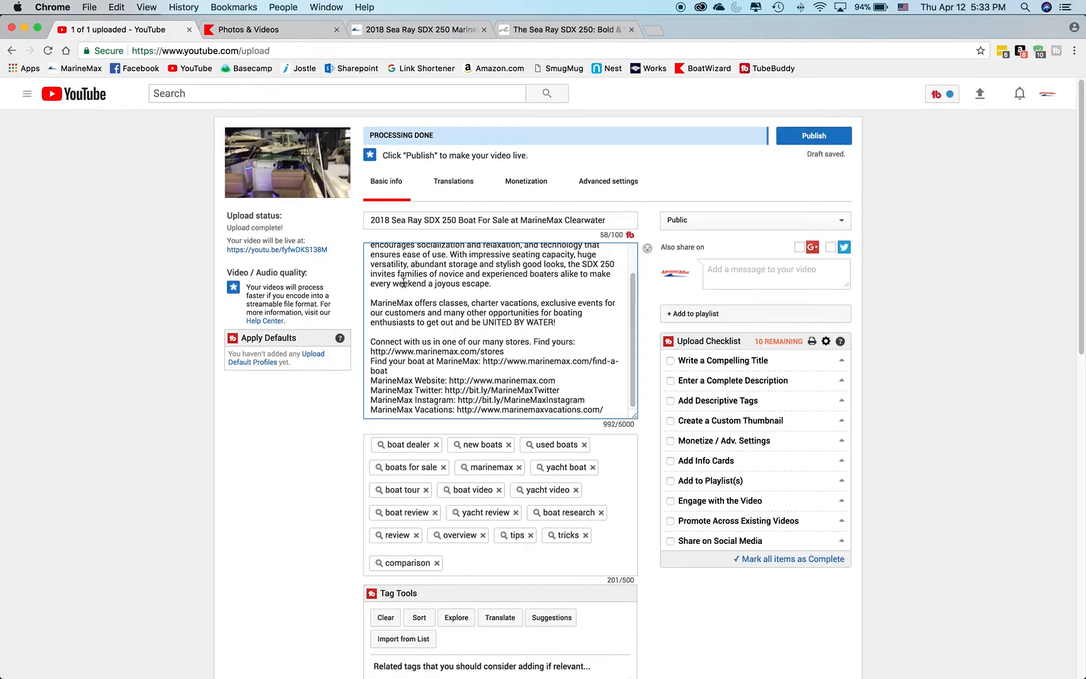
{"action": "scroll", "coordinate": [628, 282], "scroll_direction": "up", "scroll_amount": 2}
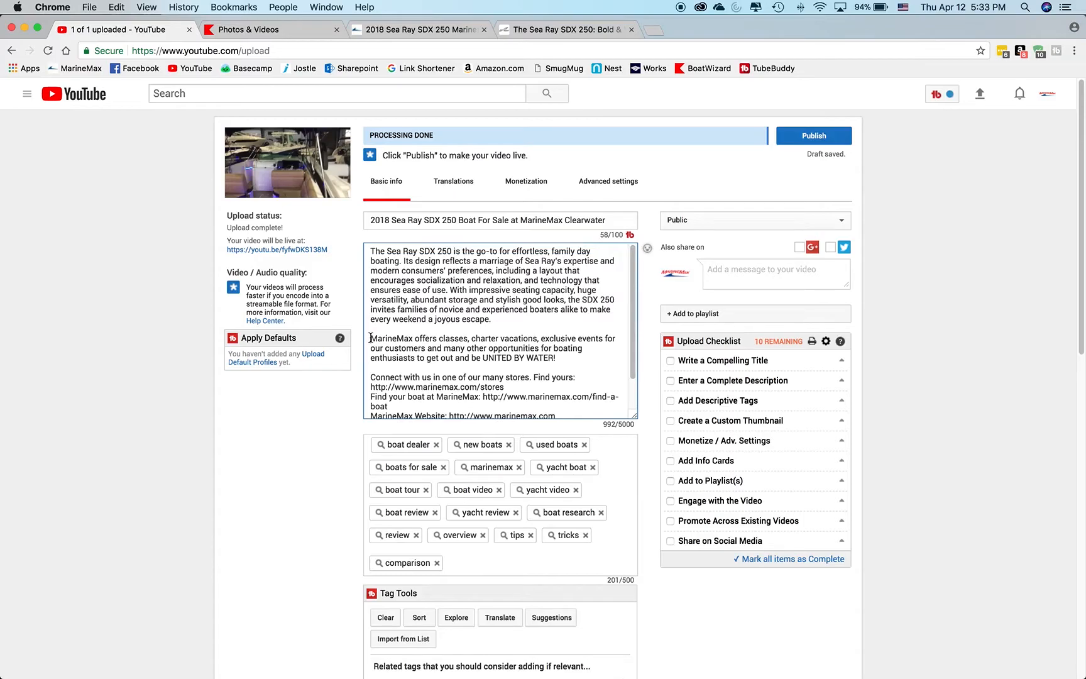
{"action": "key", "text": "super+z"}
{"action": "key", "text": "super+z"}
{"action": "key", "text": "super+z"}
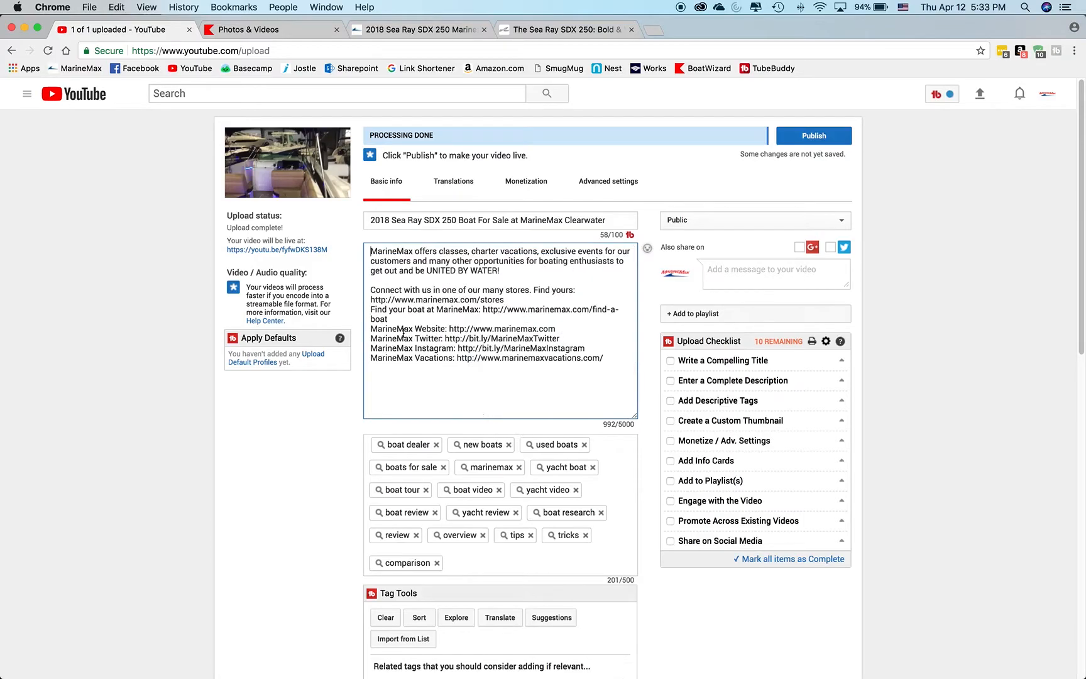
Add two line breaks before the existing description text and paste the copied boat summary at the very start.
{"action": "key", "text": "Return"}
{"action": "key", "text": "Return"}
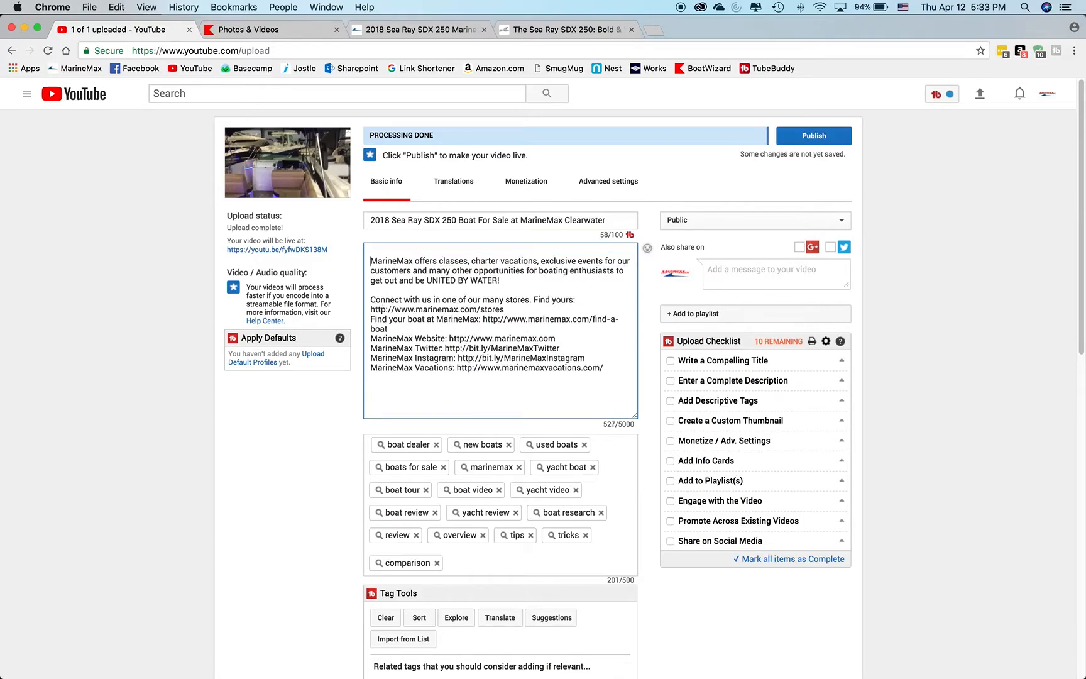
{"action": "left_click", "coordinate": [371, 251]}
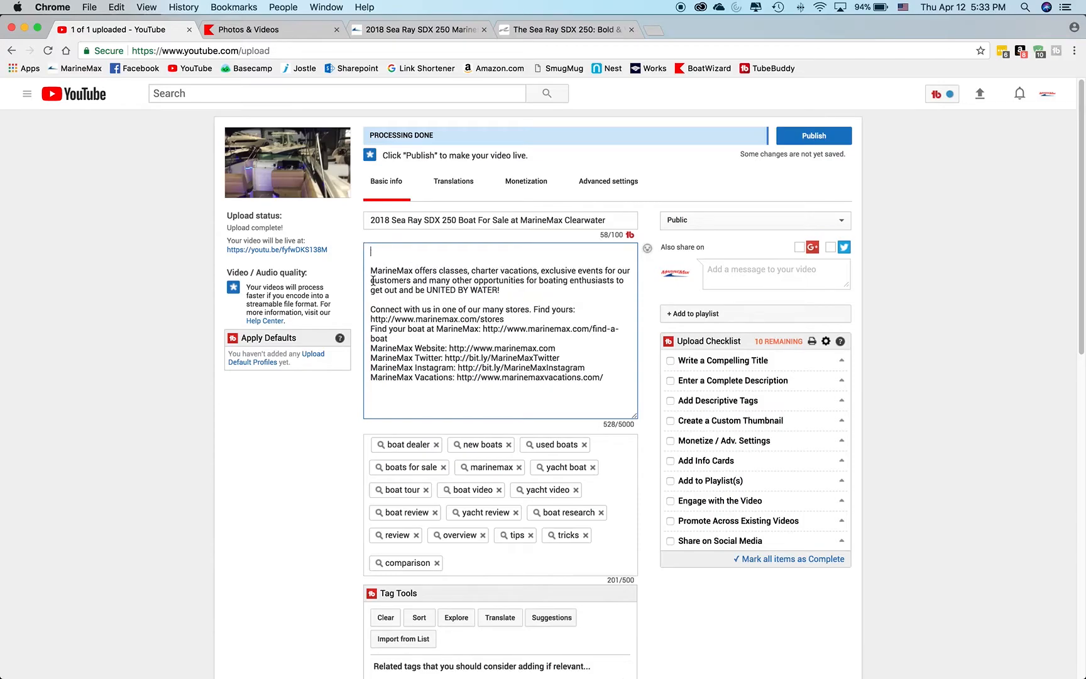
{"action": "key", "text": "super+v"}
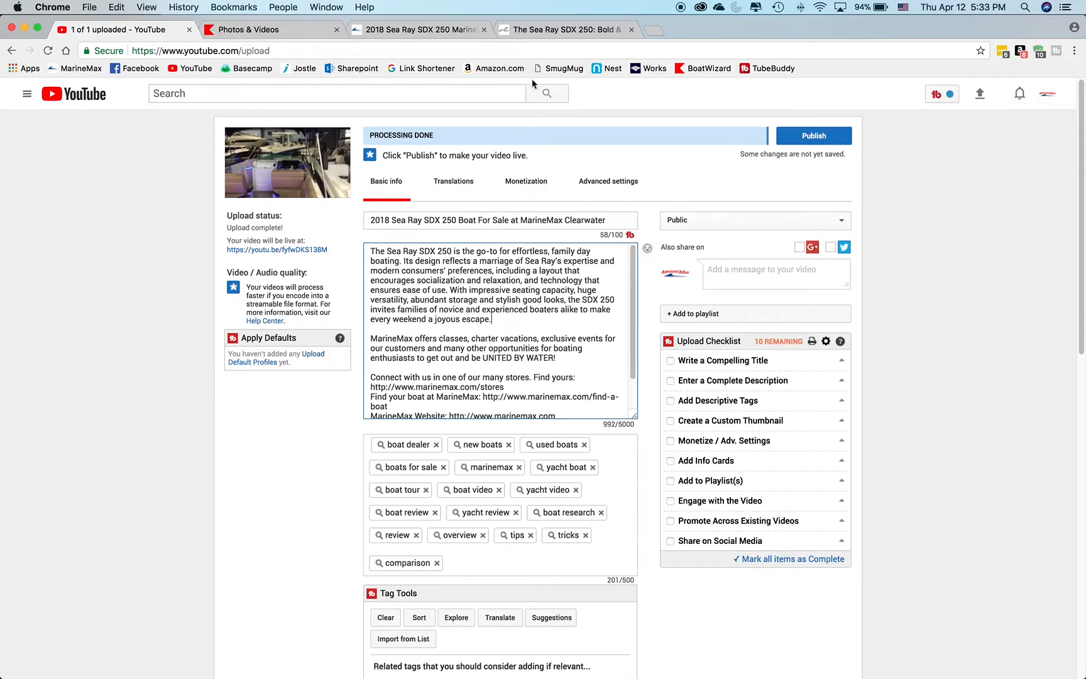
Copy the web address of the boat's MarineMax listing page and return to the YouTube upload page.
{"action": "left_click", "coordinate": [431, 29]}
{"action": "left_click", "coordinate": [344, 50]}
{"action": "key", "text": "super+c"}
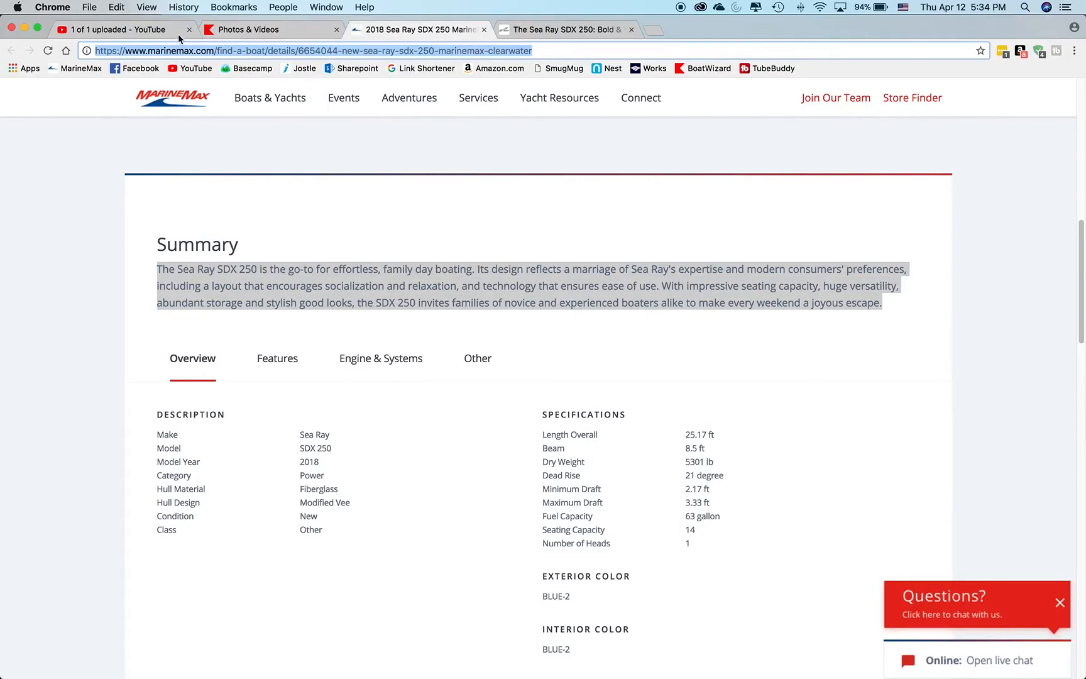
{"action": "left_click", "coordinate": [162, 31]}
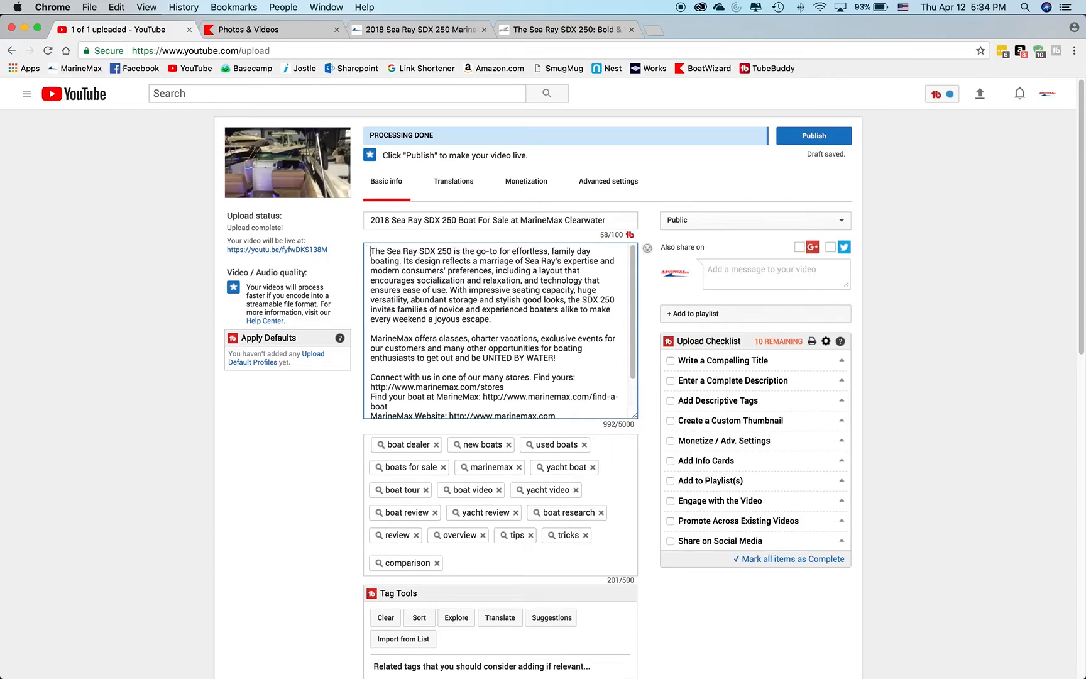
Add a line above the boat summary reading "Click Here to See This Listing:" followed by the copied listing link and a blank line.
{"action": "key", "text": "Return"}
{"action": "key", "text": "Return"}
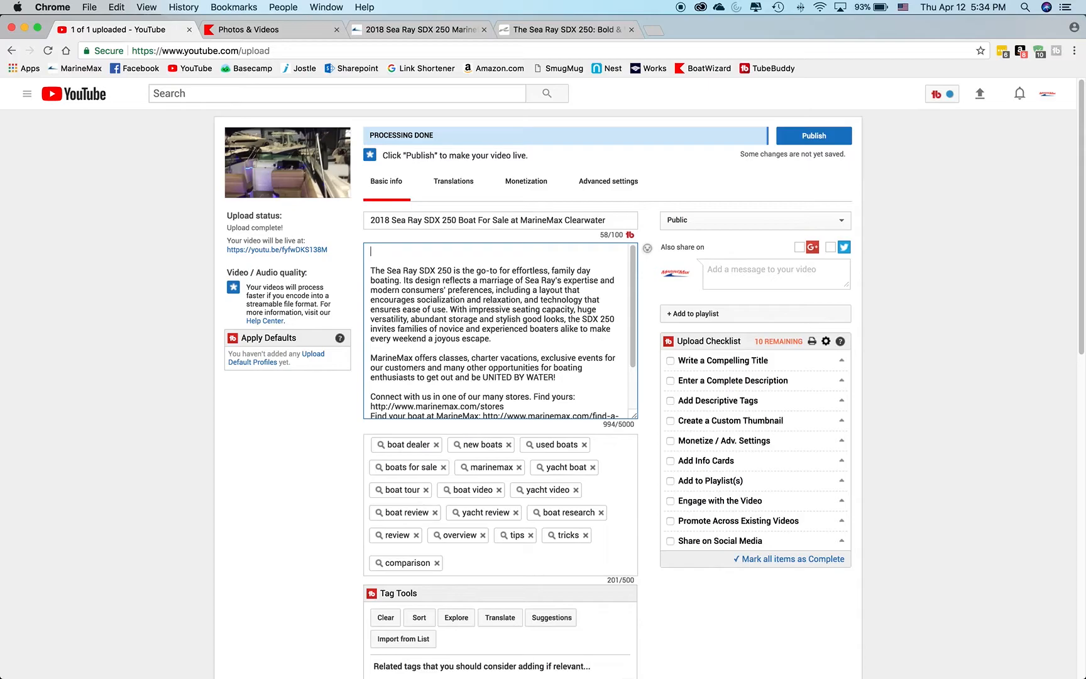
{"action": "type", "text": "Click"}
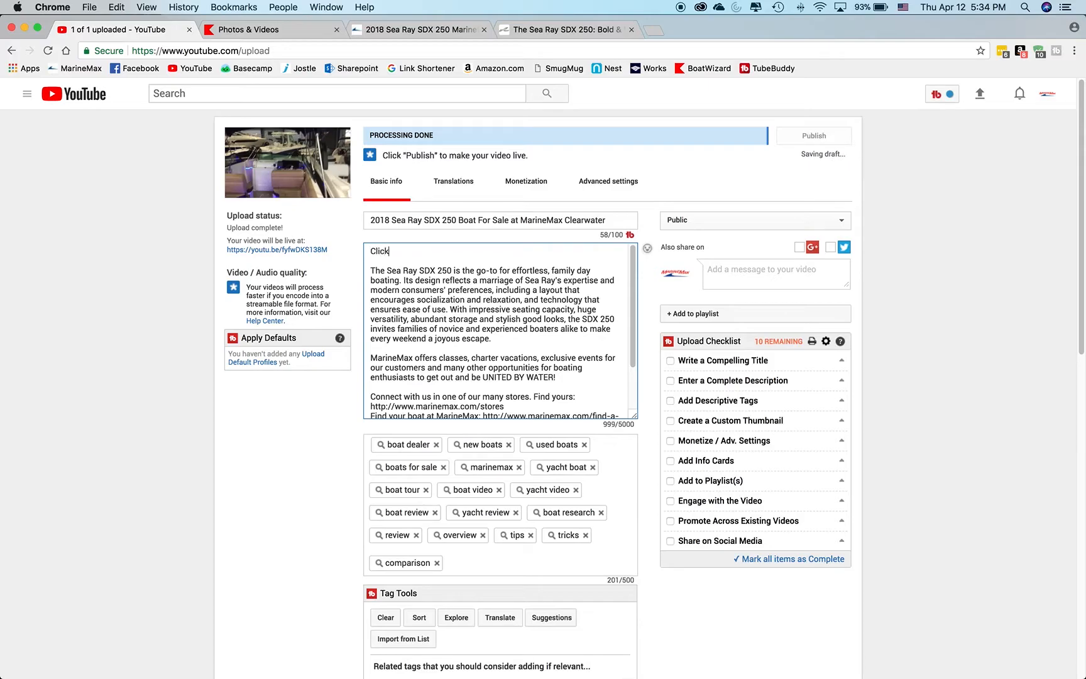
{"action": "type", "text": " Here to Learn More:"}
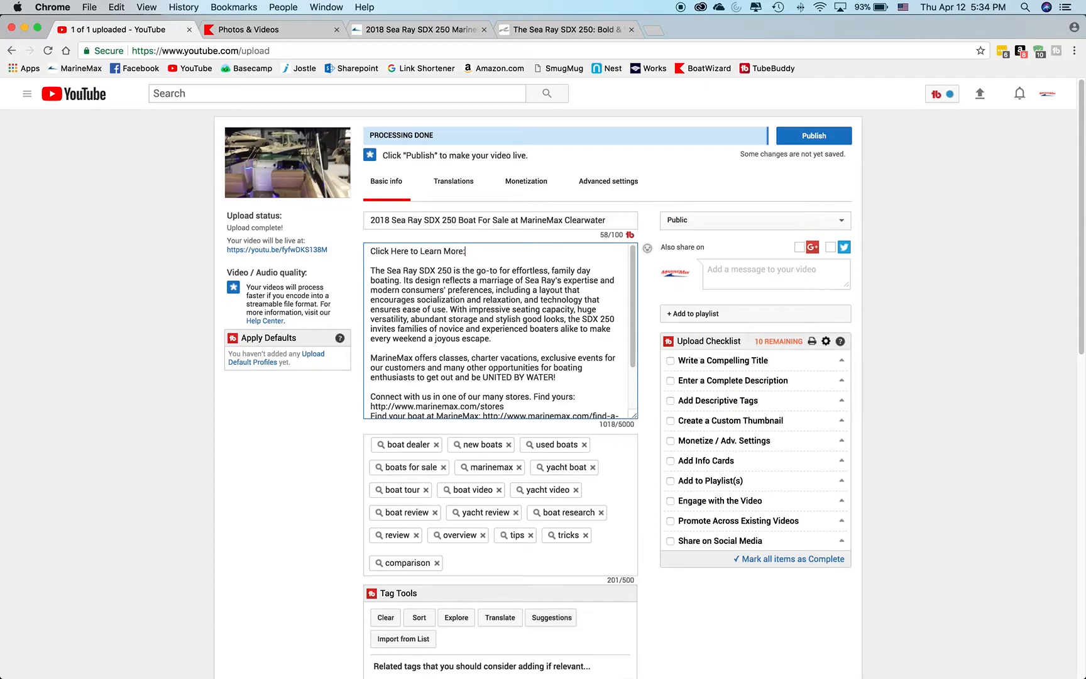
{"action": "key", "text": "BackSpace"}
{"action": "key", "text": "BackSpace"}
{"action": "key", "text": "BackSpace"}
{"action": "key", "text": "BackSpace"}
{"action": "key", "text": "BackSpace"}
{"action": "key", "text": "BackSpace"}
{"action": "key", "text": "BackSpace"}
{"action": "key", "text": "BackSpace"}
{"action": "key", "text": "BackSpace"}
{"action": "key", "text": "BackSpace"}
{"action": "type", "text": "See This Listing"}
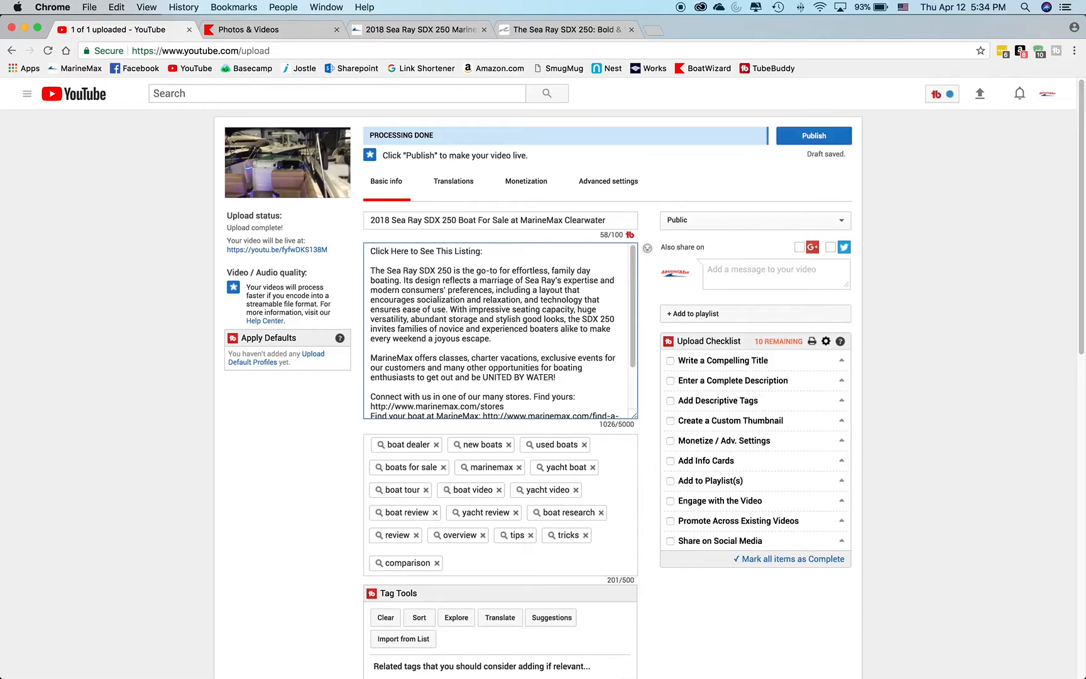
{"action": "key", "text": "super+v"}
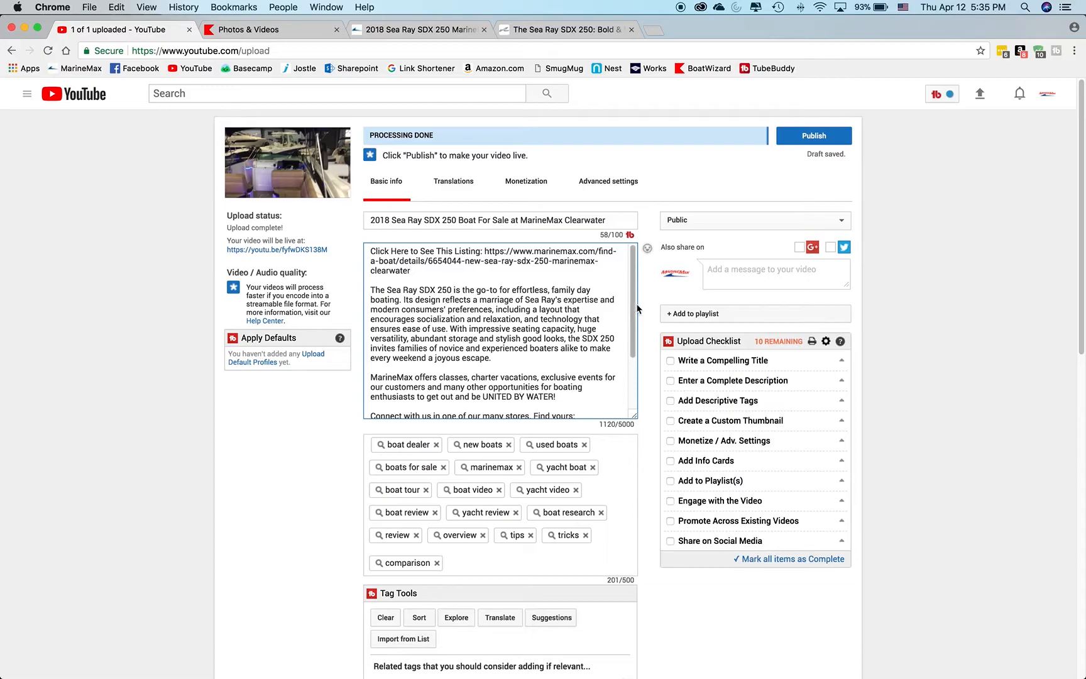
Review the whole video description from the MarineMax links at its end back up to the listing link.
{"action": "left_click_drag", "start_coordinate": [632, 315], "coordinate": [633, 363]}
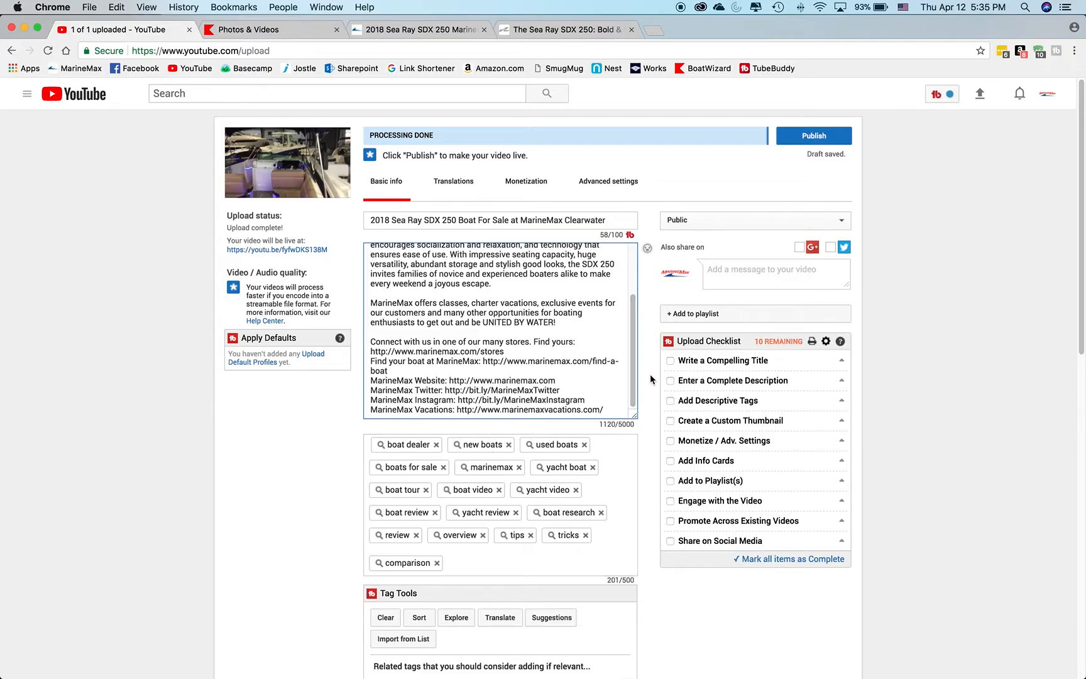
{"action": "scroll", "coordinate": [650, 374], "scroll_direction": "down", "scroll_amount": 4}
{"action": "scroll", "coordinate": [628, 384], "scroll_direction": "up", "scroll_amount": 3}
{"action": "scroll", "coordinate": [506, 371], "scroll_direction": "up", "scroll_amount": 1}
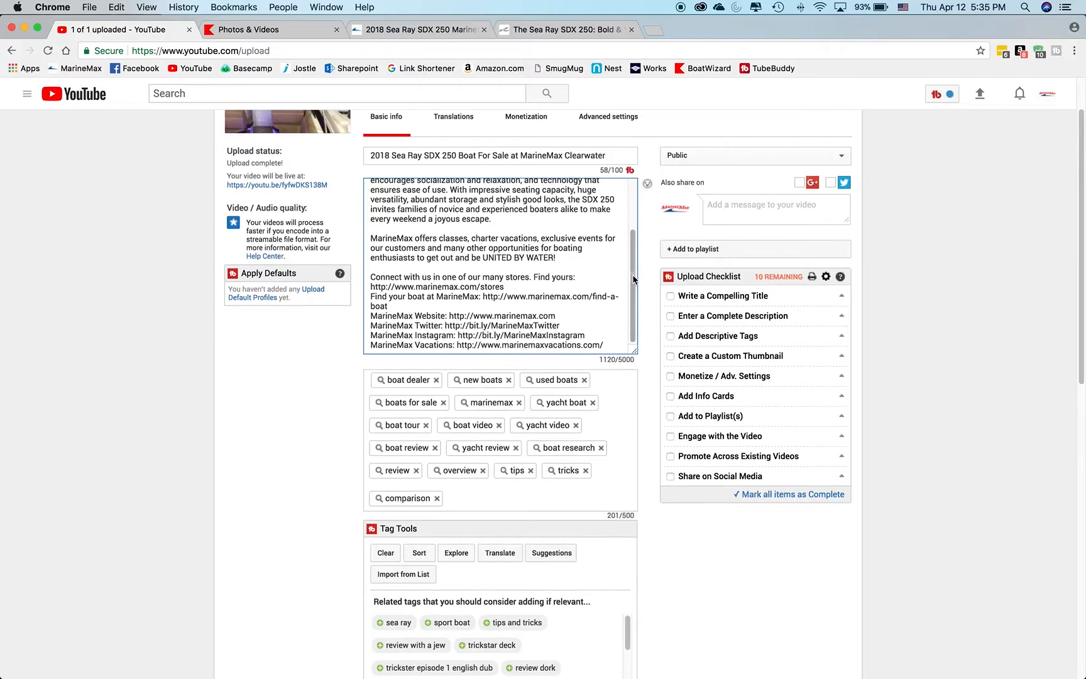
{"action": "scroll", "coordinate": [632, 274], "scroll_direction": "up", "scroll_amount": 3}
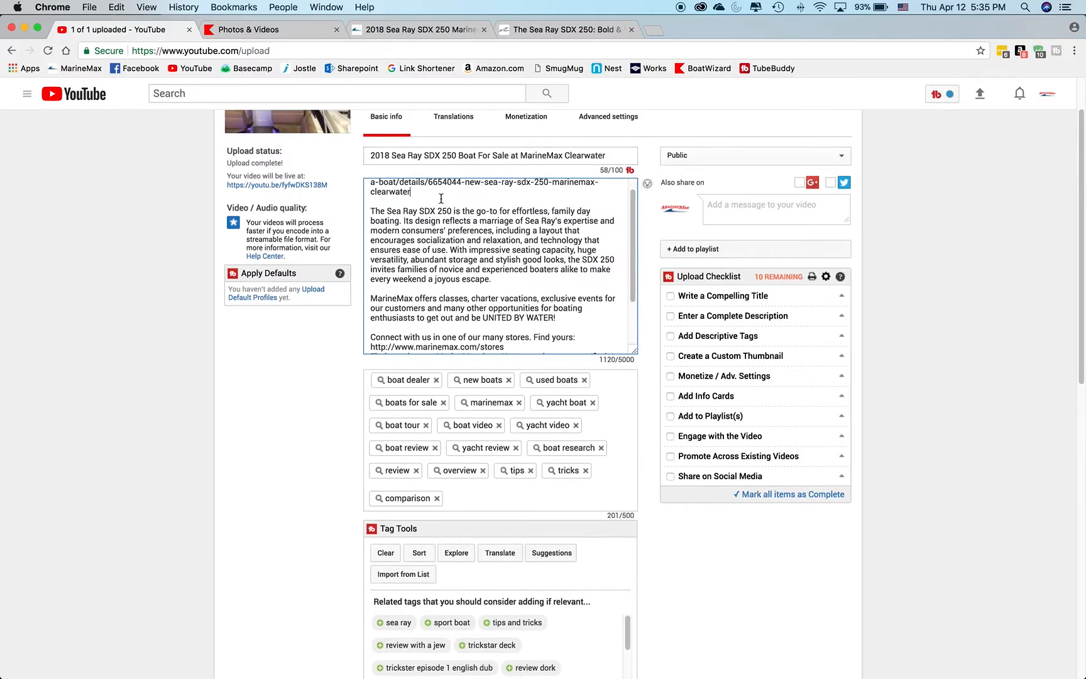
{"action": "scroll", "coordinate": [416, 187], "scroll_direction": "up", "scroll_amount": 1}
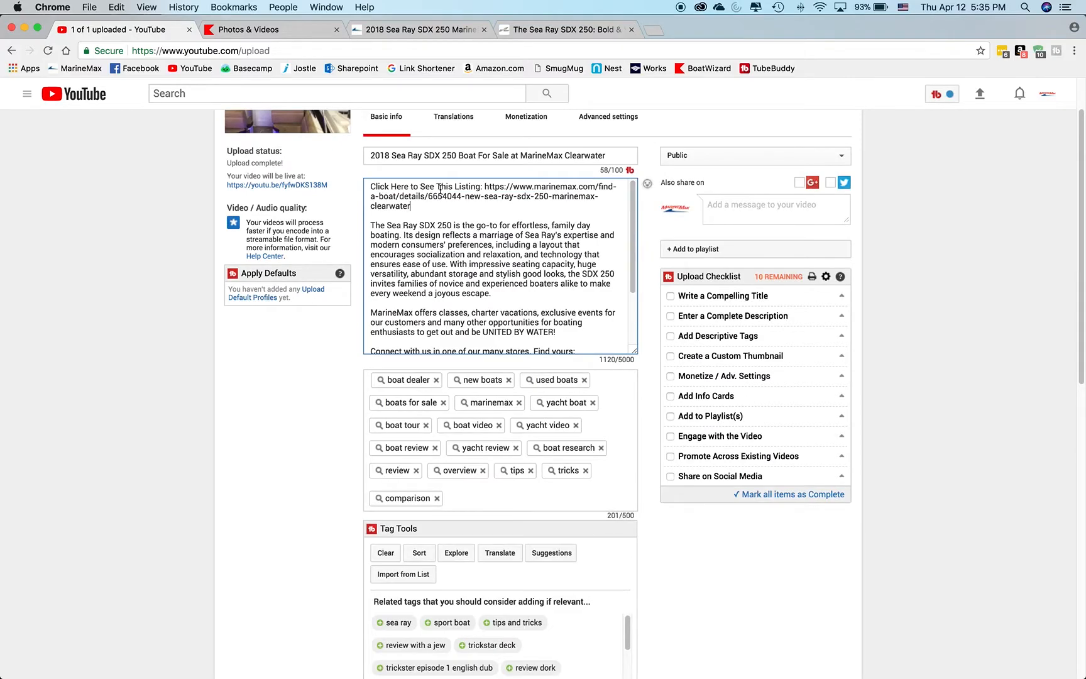
Add the tags "sea ray" and "sdx" to the video's existing tags.
{"action": "left_click", "coordinate": [486, 489]}
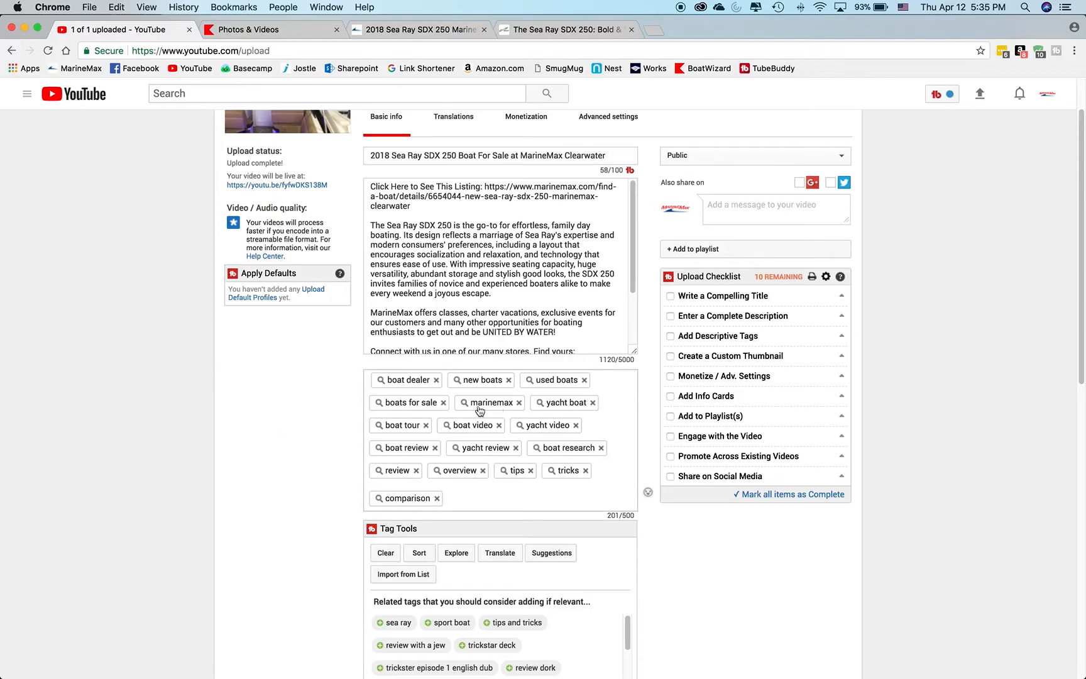
{"action": "scroll", "coordinate": [193, 473], "scroll_direction": "up", "scroll_amount": 1}
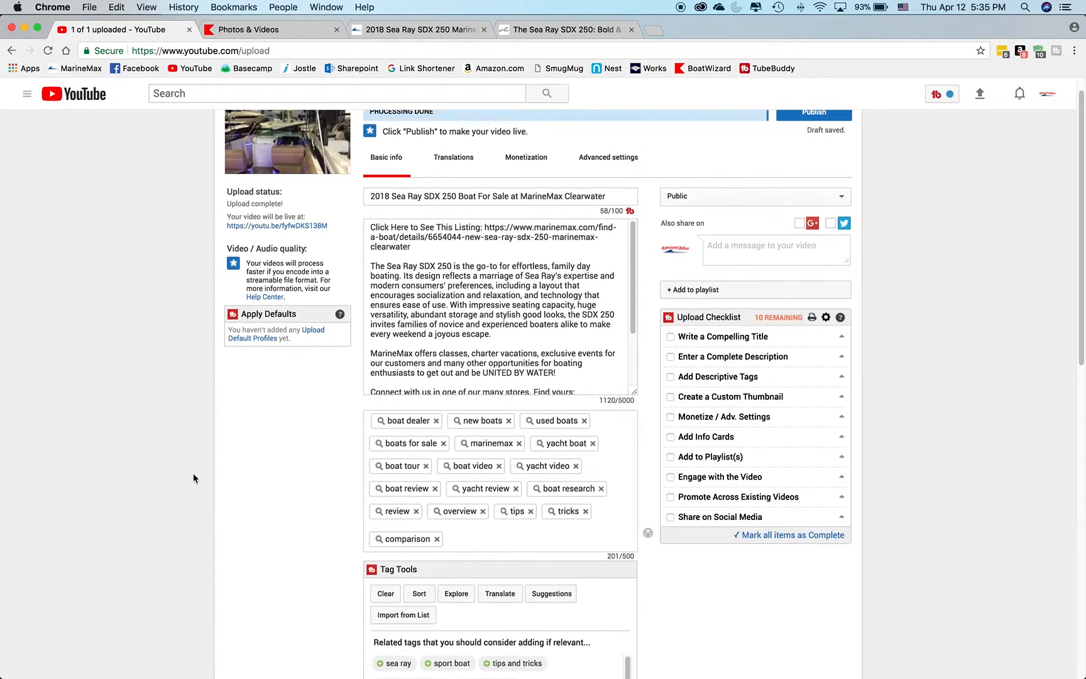
{"action": "scroll", "coordinate": [193, 472], "scroll_direction": "up", "scroll_amount": 1}
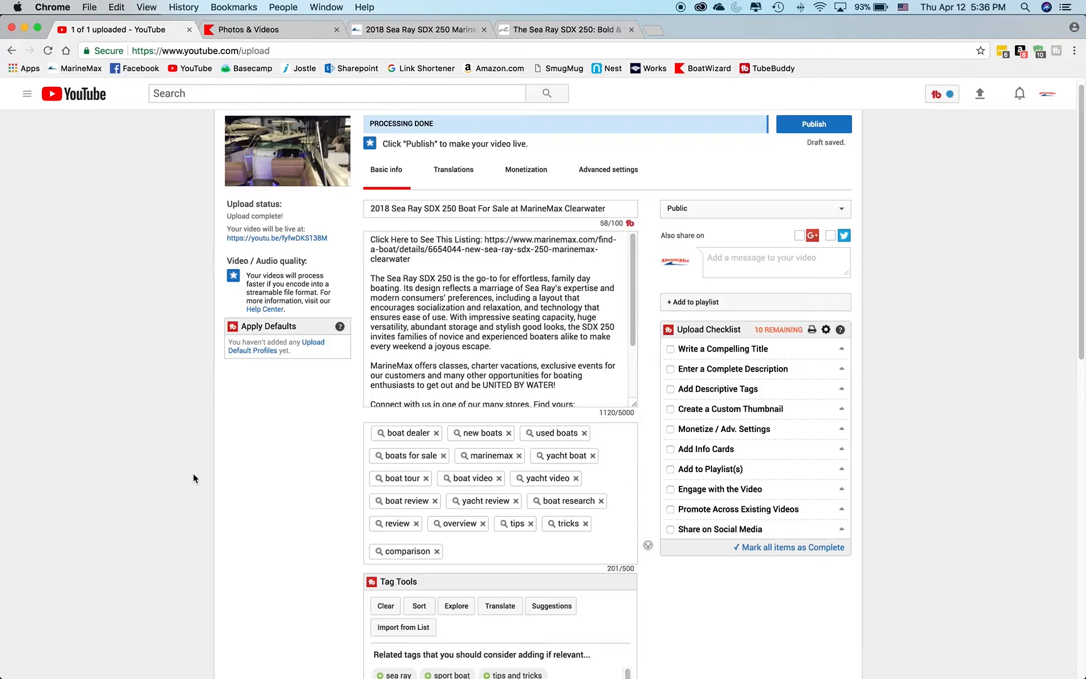
{"action": "type", "text": "sea ray"}
{"action": "key", "text": "Return"}
{"action": "type", "text": "sdx"}
{"action": "key", "text": "Return"}
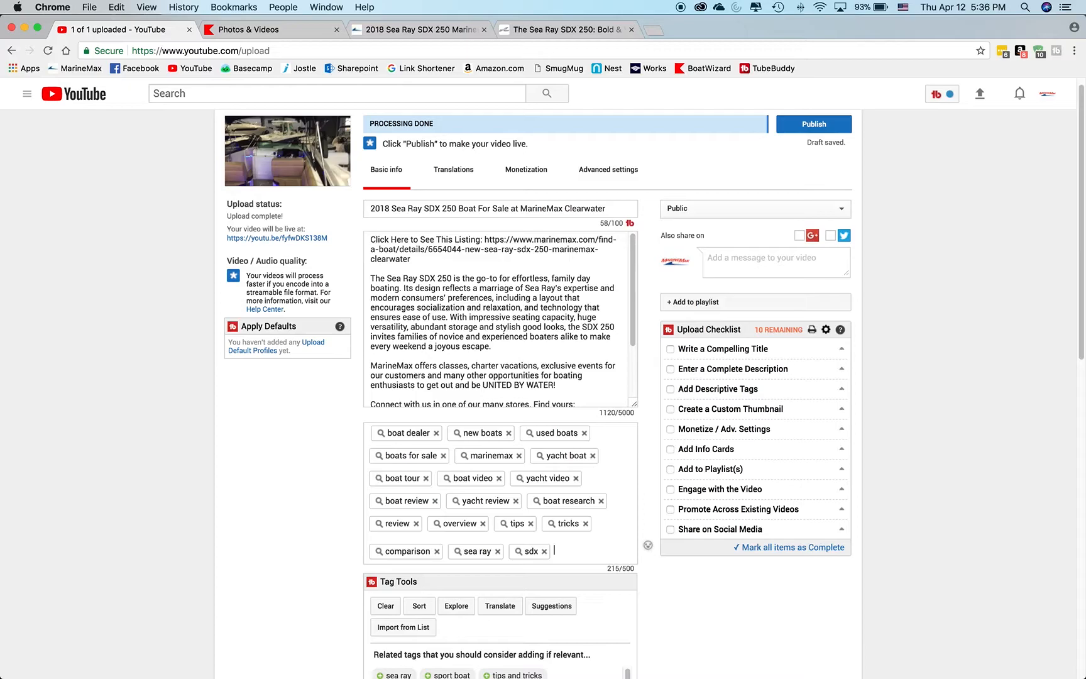
Add the location tags "clearwater" and "florida" to the video.
{"action": "type", "text": "clearwater"}
{"action": "key", "text": "Return"}
{"action": "type", "text": "floiri"}
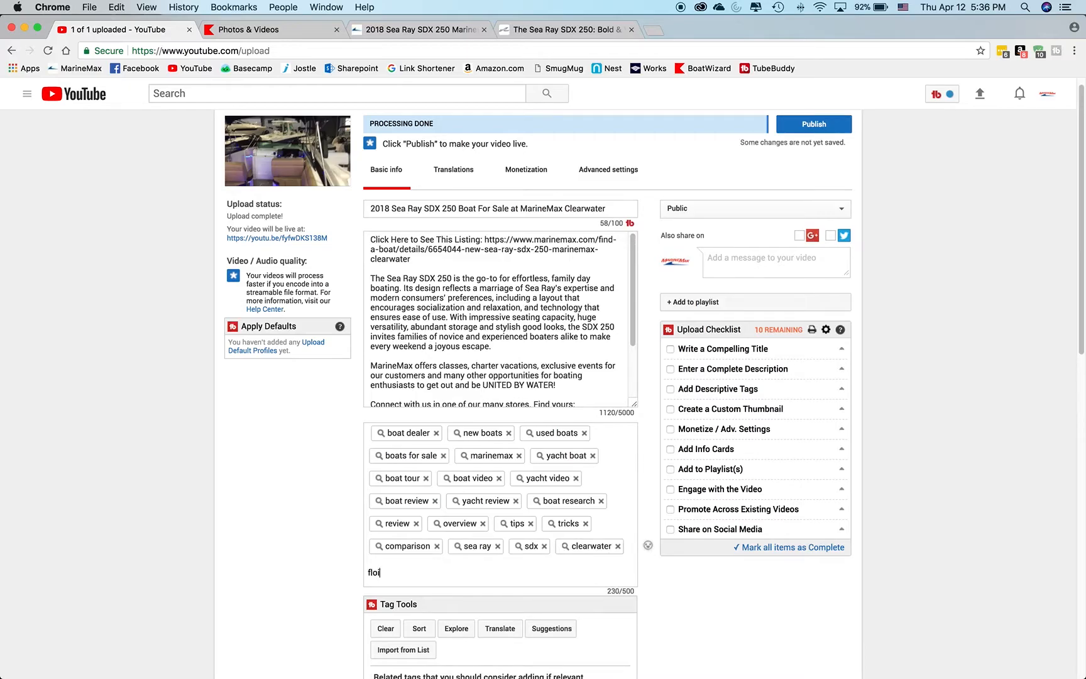
{"action": "key", "text": "BackSpace"}
{"action": "type", "text": "rida"}
{"action": "key", "text": "Return"}
Add the tag "florida boat for sale" to the video.
{"action": "type", "text": "boat"}
{"action": "key", "text": "BackSpace"}
{"action": "key", "text": "BackSpace"}
{"action": "key", "text": "BackSpace"}
{"action": "type", "text": "florida boa"}
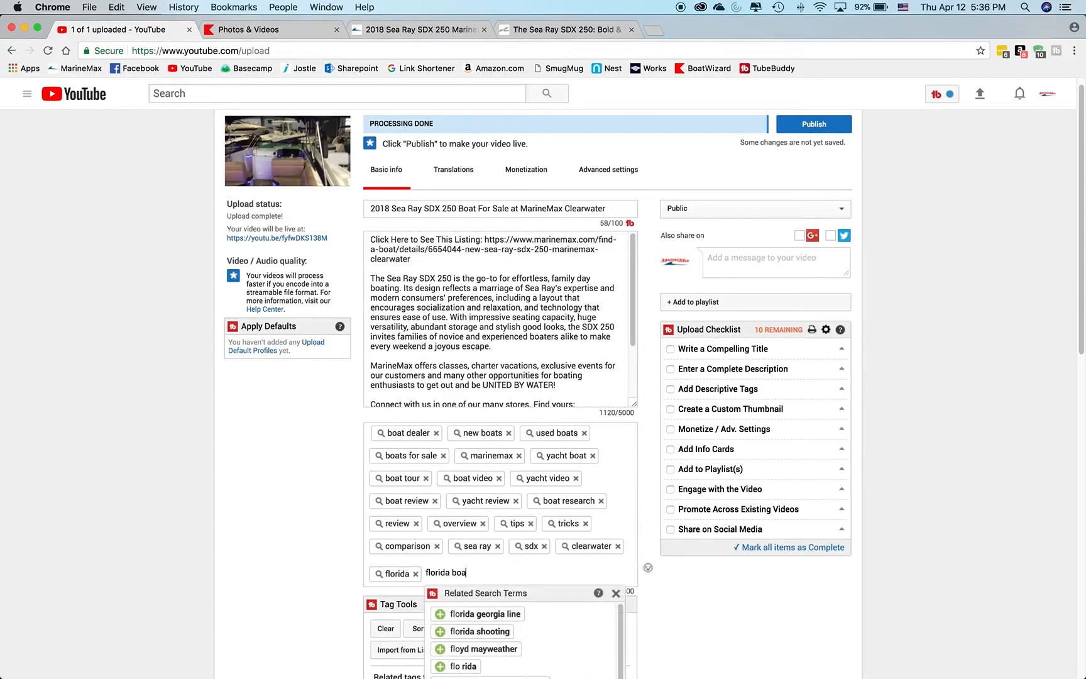
{"action": "type", "text": "t for sale"}
{"action": "key", "text": "Return"}
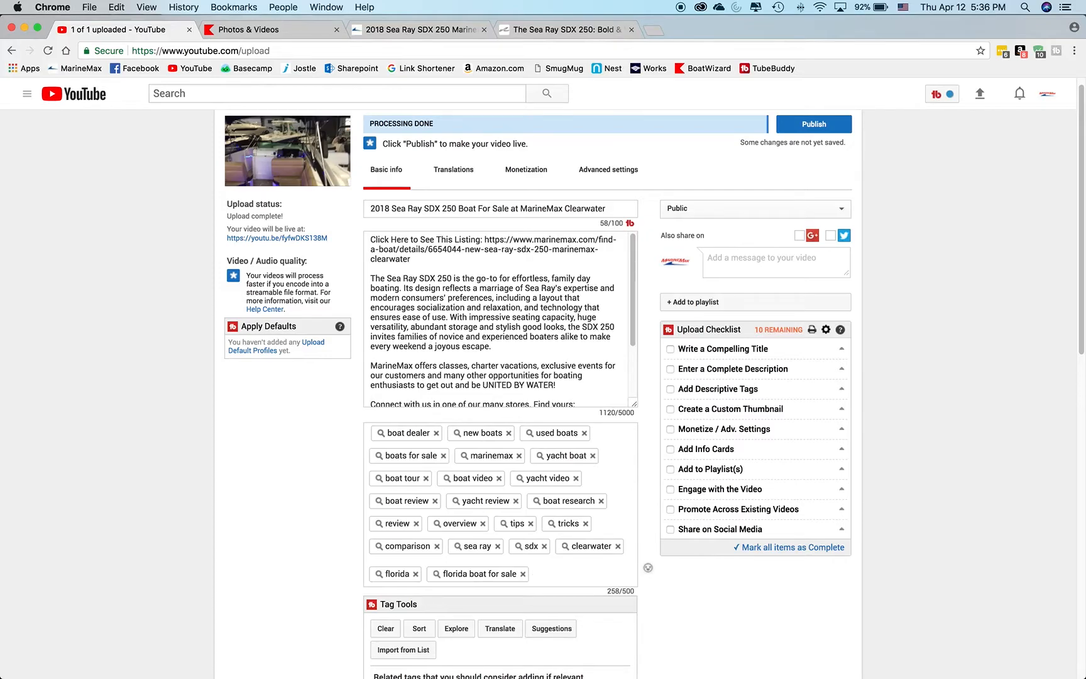
Add the boat type tags "inboard" and "inshore" to the video.
{"action": "type", "text": "inboard"}
{"action": "key", "text": "Return"}
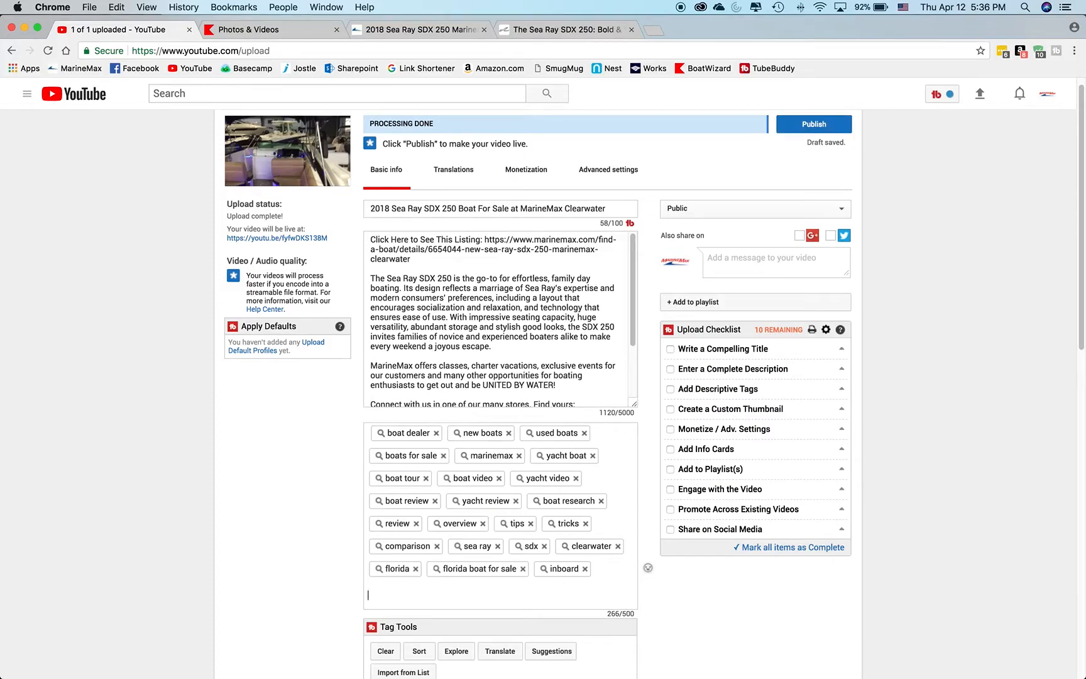
{"action": "type", "text": "in"}
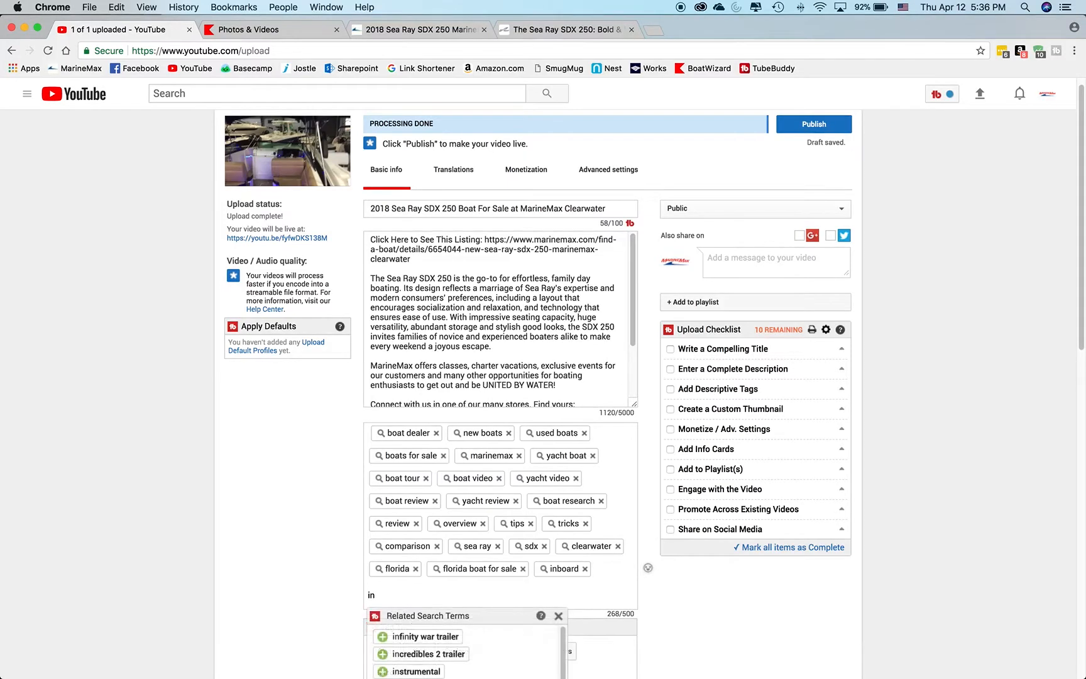
{"action": "type", "text": "shore"}
{"action": "key", "text": "Return"}
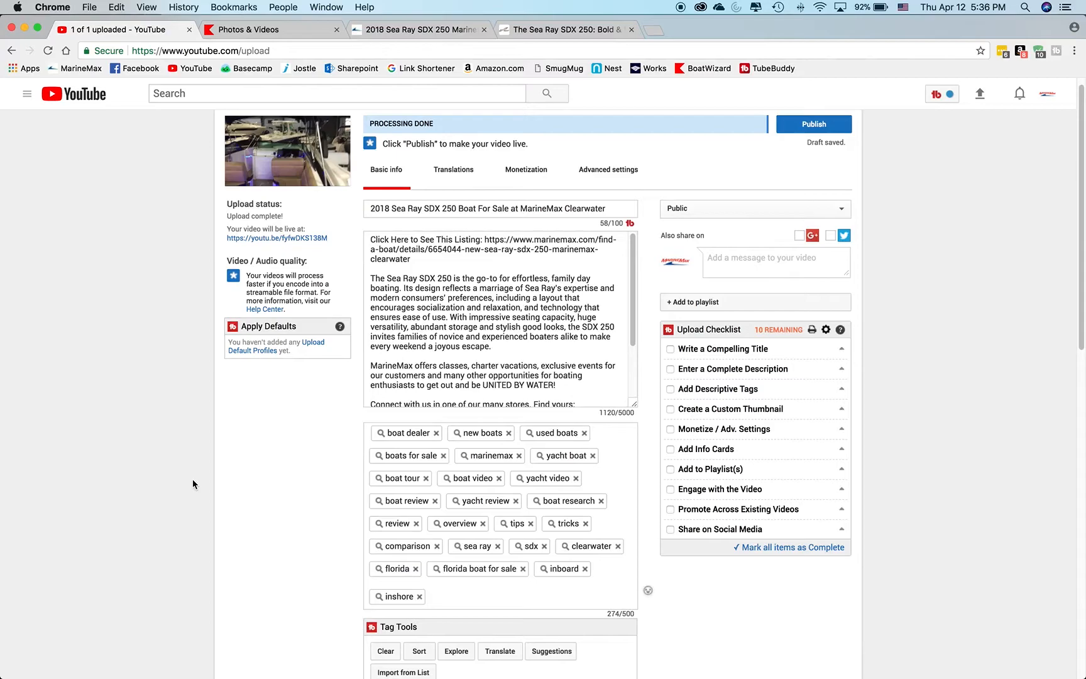
Add the nearby area tags "st. petersburg" and "tampa bay" to the video.
{"action": "type", "text": "st. petersburg"}
{"action": "key", "text": "Return"}
{"action": "type", "text": "tampa bay"}
{"action": "key", "text": "Return"}
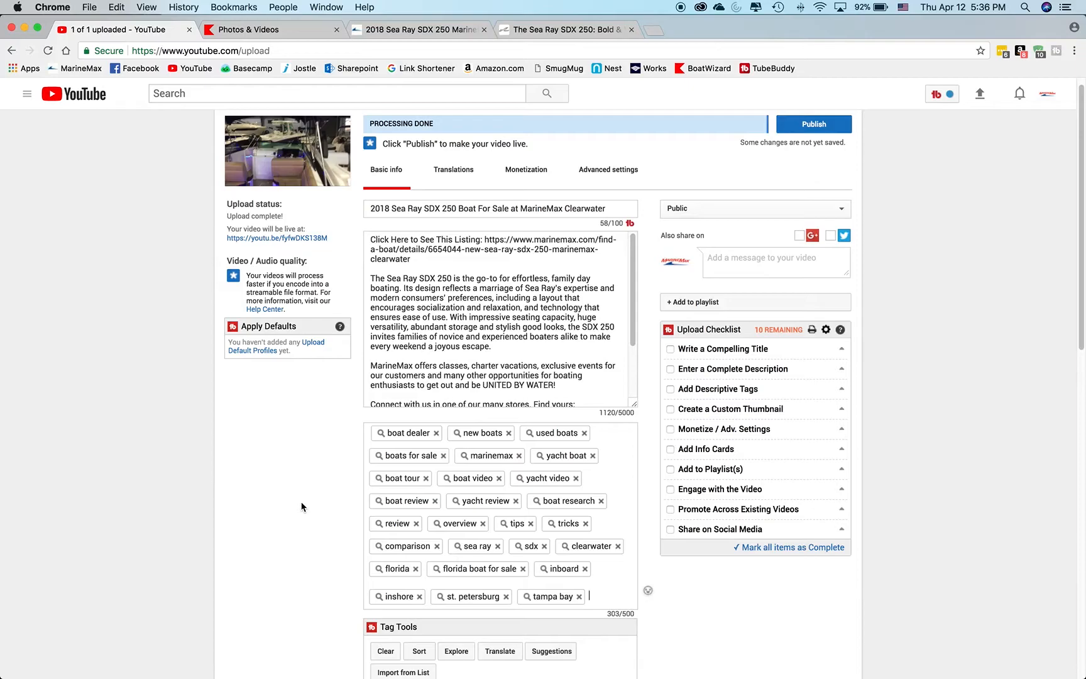
Add the Sea Ray model tag "sundeck" to the video.
{"action": "scroll", "coordinate": [301, 507], "scroll_direction": "down", "scroll_amount": 1}
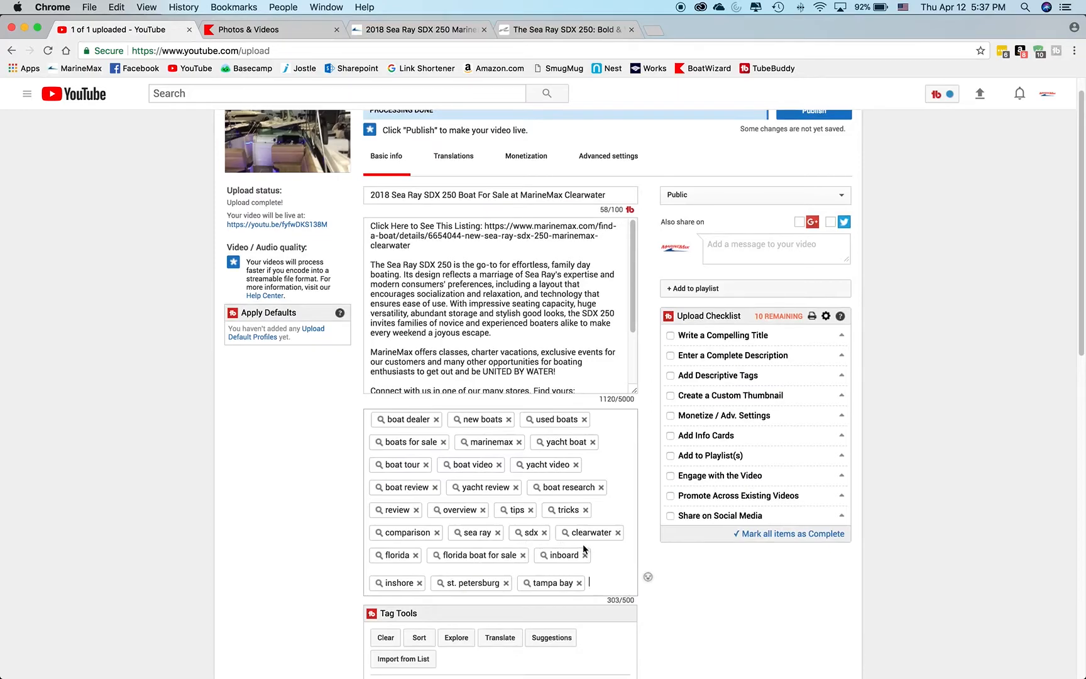
{"action": "type", "text": "suneck"}
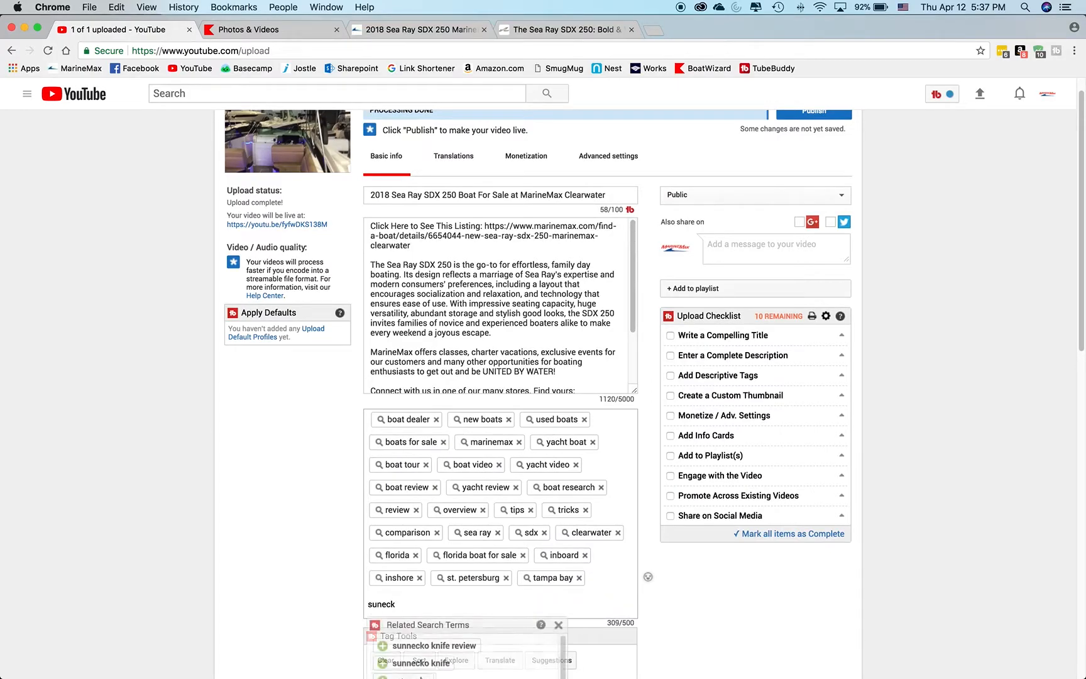
{"action": "key", "text": "BackSpace"}
{"action": "key", "text": "BackSpace"}
{"action": "key", "text": "BackSpace"}
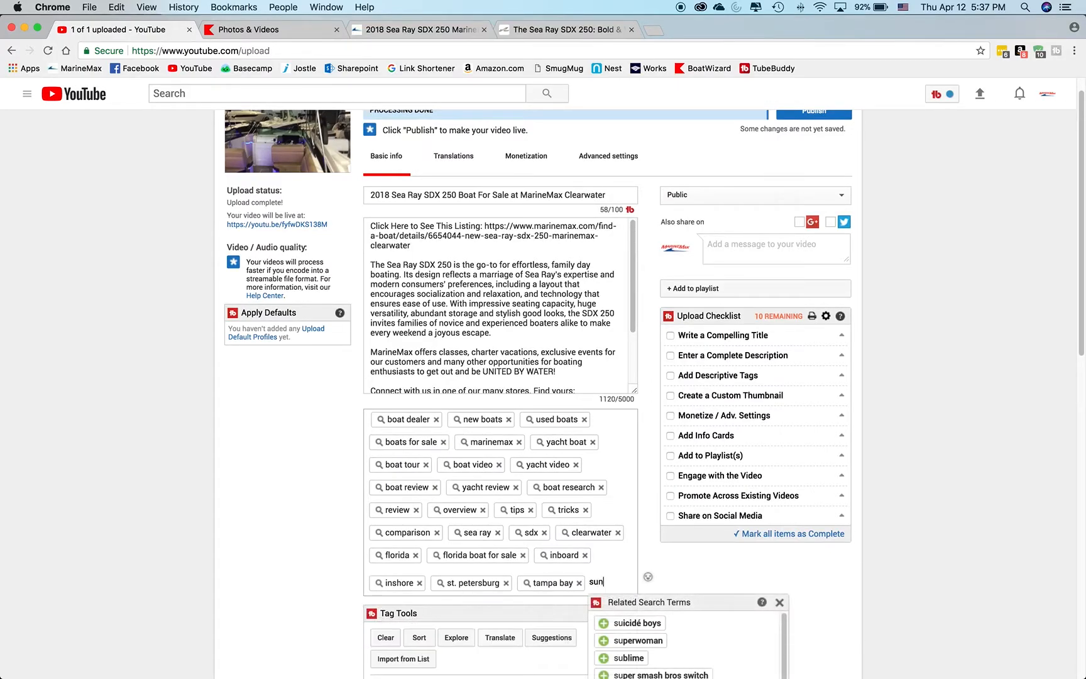
{"action": "type", "text": "duck"}
{"action": "key", "text": "BackSpace"}
{"action": "key", "text": "BackSpace"}
{"action": "key", "text": "BackSpace"}
{"action": "key", "text": "BackSpace"}
{"action": "type", "text": "deck"}
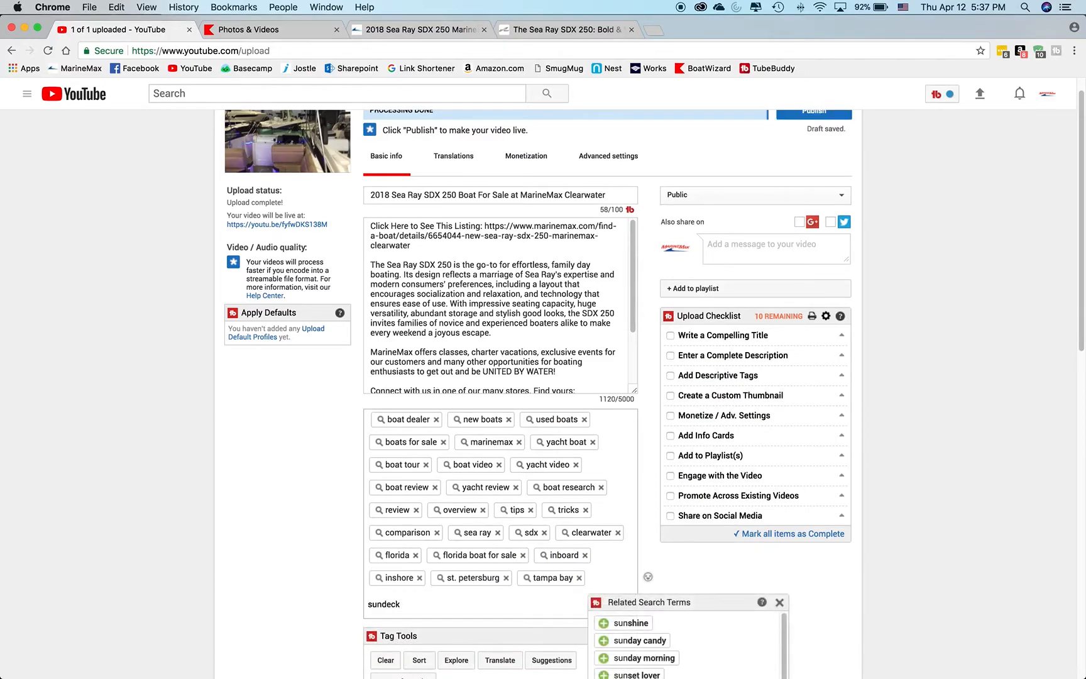
{"action": "key", "text": "Return"}
Add the Sea Ray model tags "slx" and "sundancer" to the video.
{"action": "type", "text": "slx"}
{"action": "key", "text": "Return"}
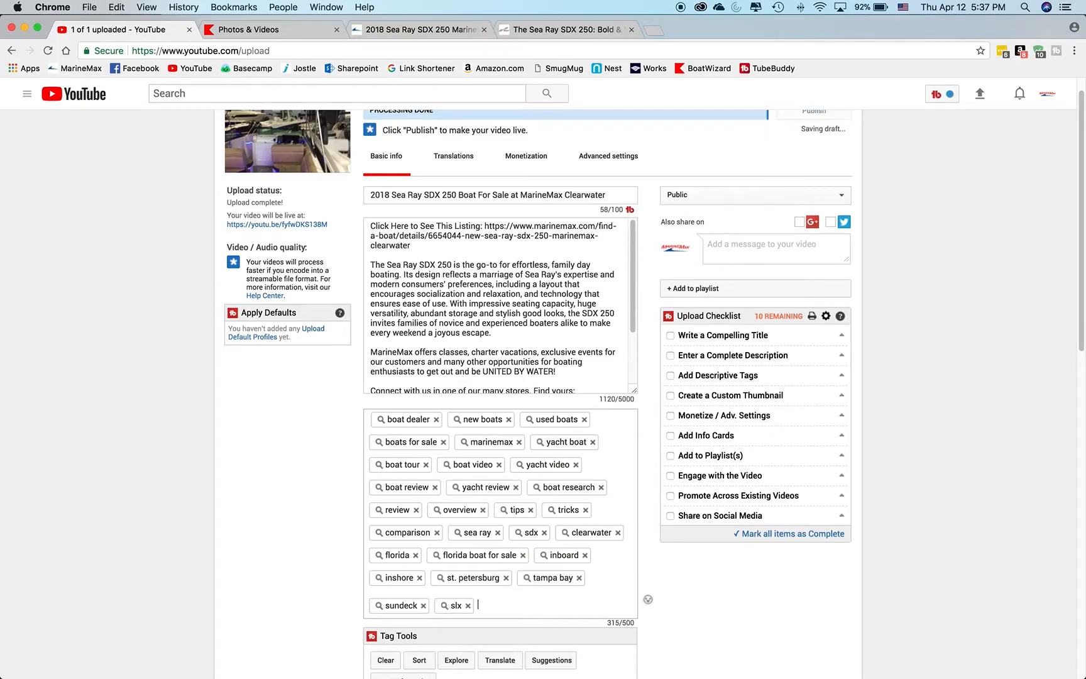
{"action": "type", "text": "sundancer"}
{"action": "key", "text": "Return"}
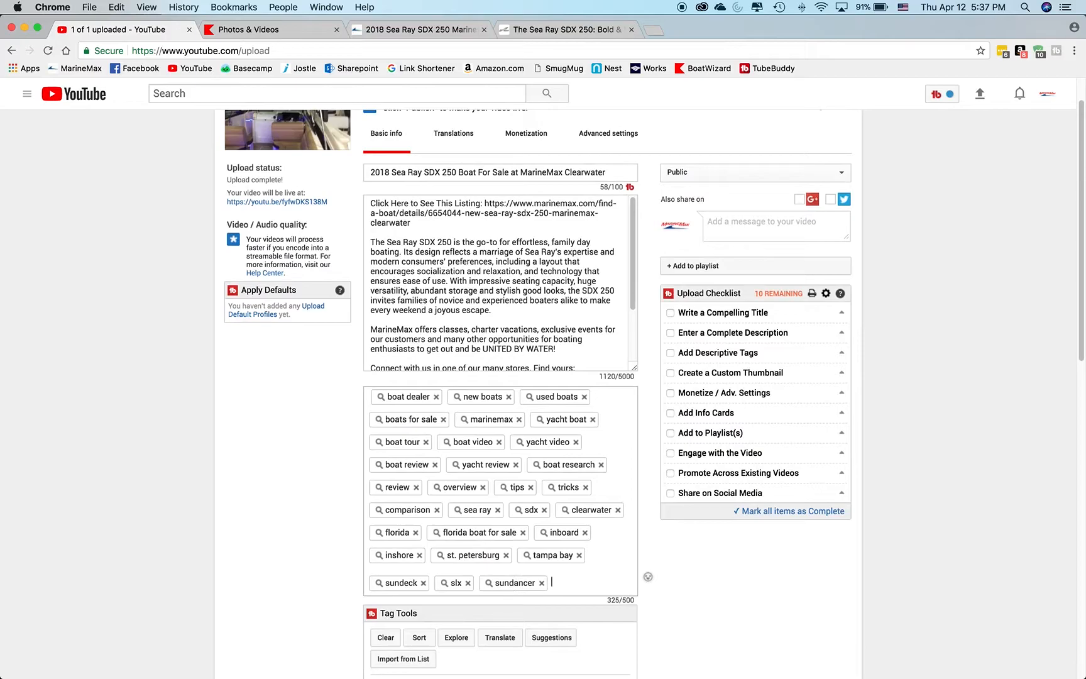
Review the upload page from the title, description and tags through the suggested related tags down to the video thumbnail options.
{"action": "scroll", "coordinate": [596, 496], "scroll_direction": "up", "scroll_amount": 2}
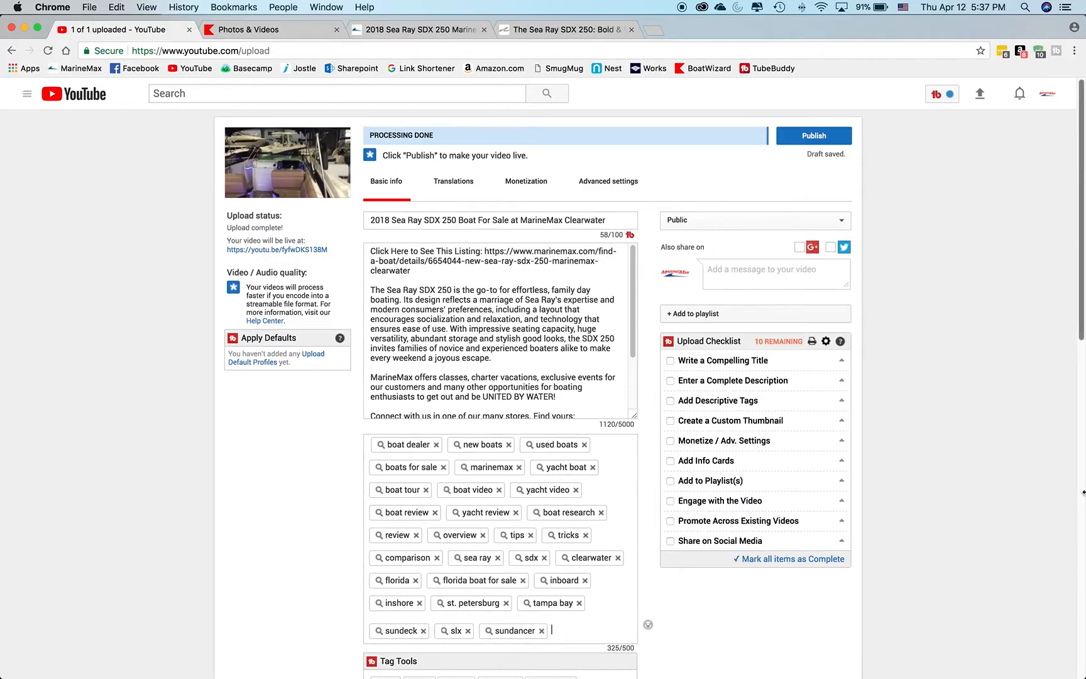
{"action": "scroll", "coordinate": [939, 377], "scroll_direction": "down", "scroll_amount": 1}
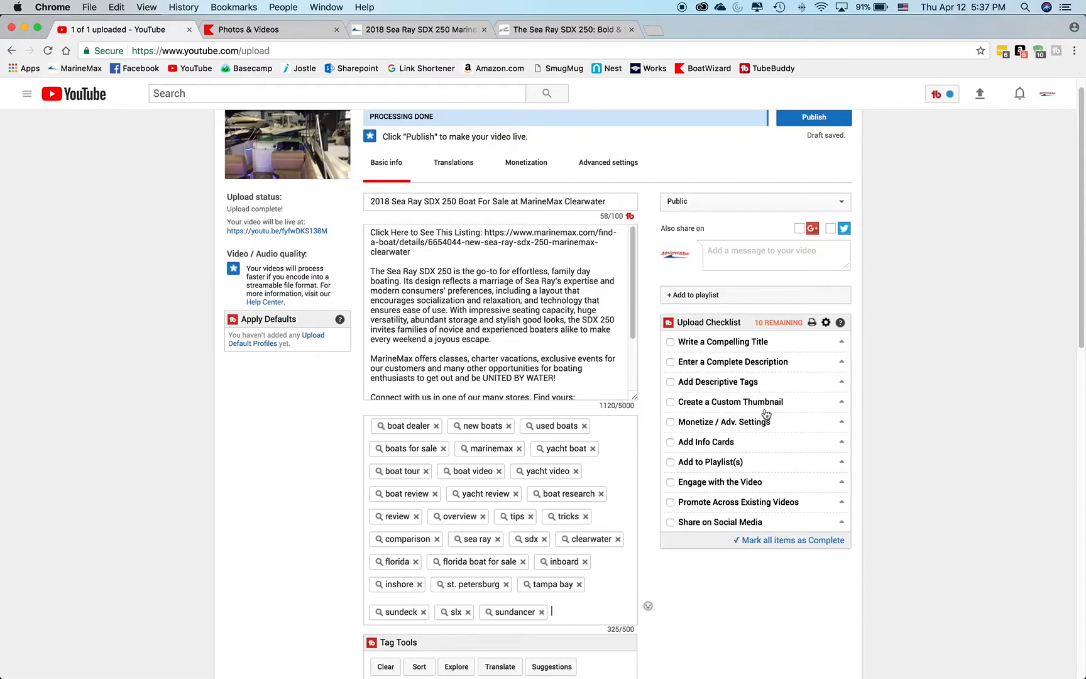
{"action": "scroll", "coordinate": [343, 521], "scroll_direction": "down", "scroll_amount": 5}
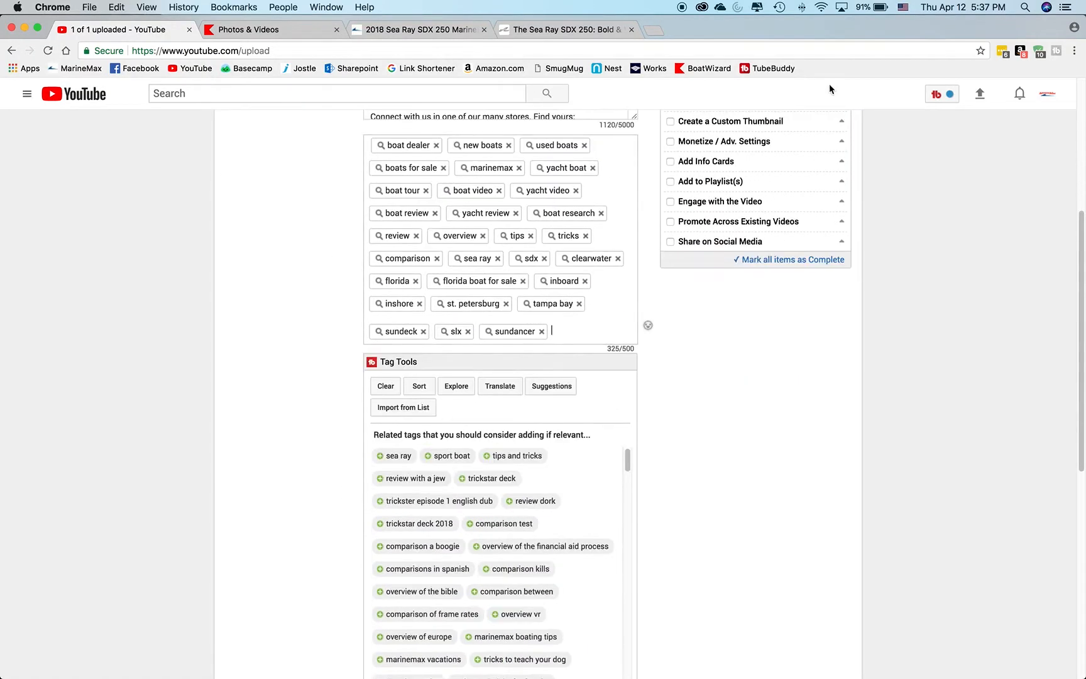
{"action": "scroll", "coordinate": [353, 318], "scroll_direction": "up", "scroll_amount": 4}
{"action": "scroll", "coordinate": [354, 315], "scroll_direction": "up", "scroll_amount": 2}
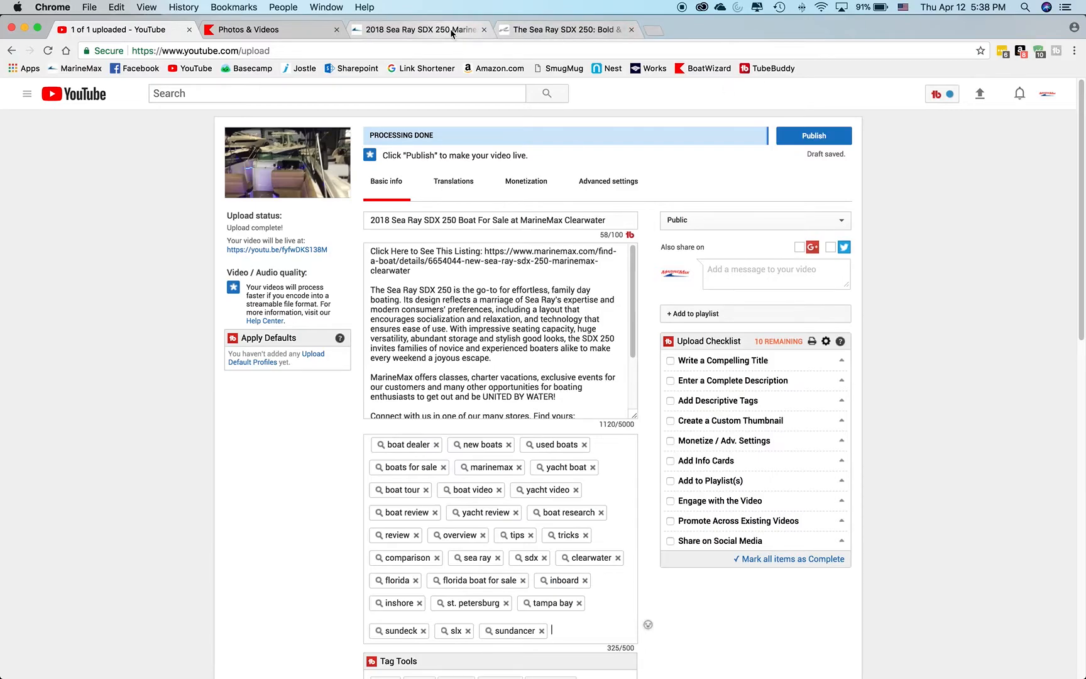
{"action": "scroll", "coordinate": [134, 260], "scroll_direction": "down", "scroll_amount": 6}
{"action": "scroll", "coordinate": [133, 266], "scroll_direction": "down", "scroll_amount": 6}
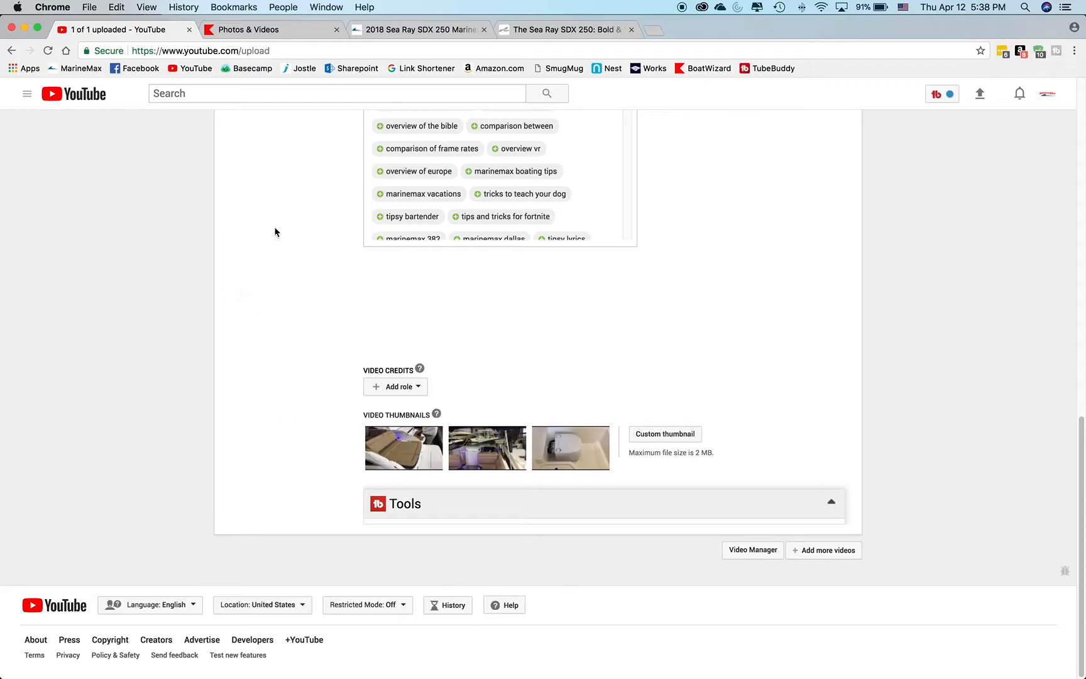
Switch to the MarineMax listing page for the SDX 250 and view the boat's photo gallery.
{"action": "left_click", "coordinate": [442, 31]}
{"action": "scroll", "coordinate": [925, 366], "scroll_direction": "up", "scroll_amount": 9}
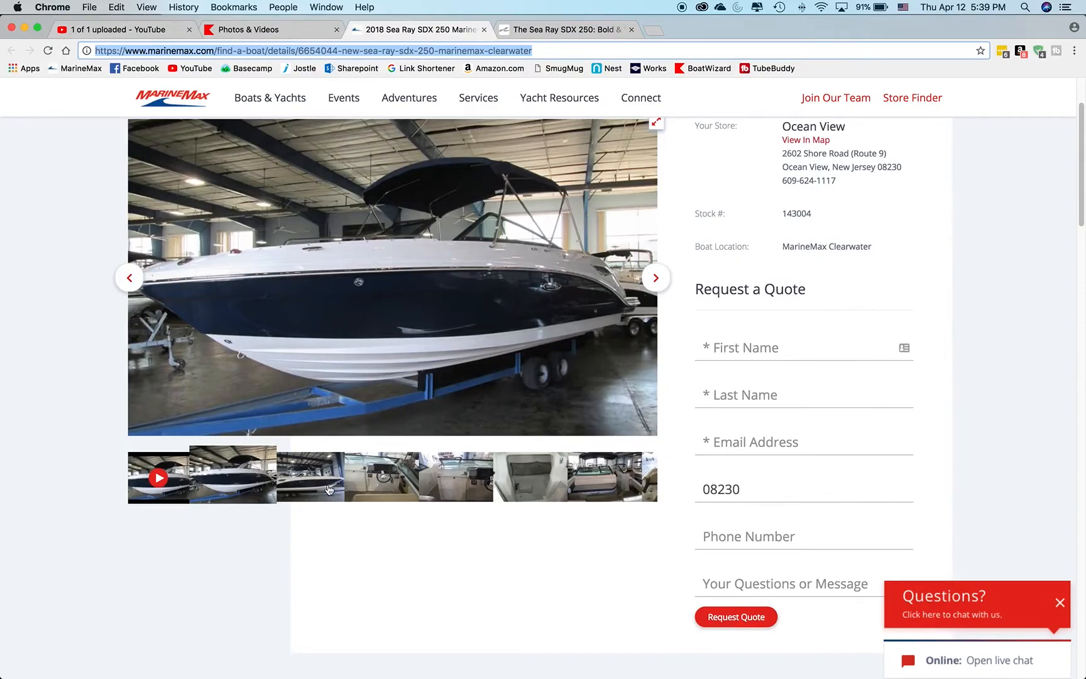
{"action": "left_click", "coordinate": [996, 366]}
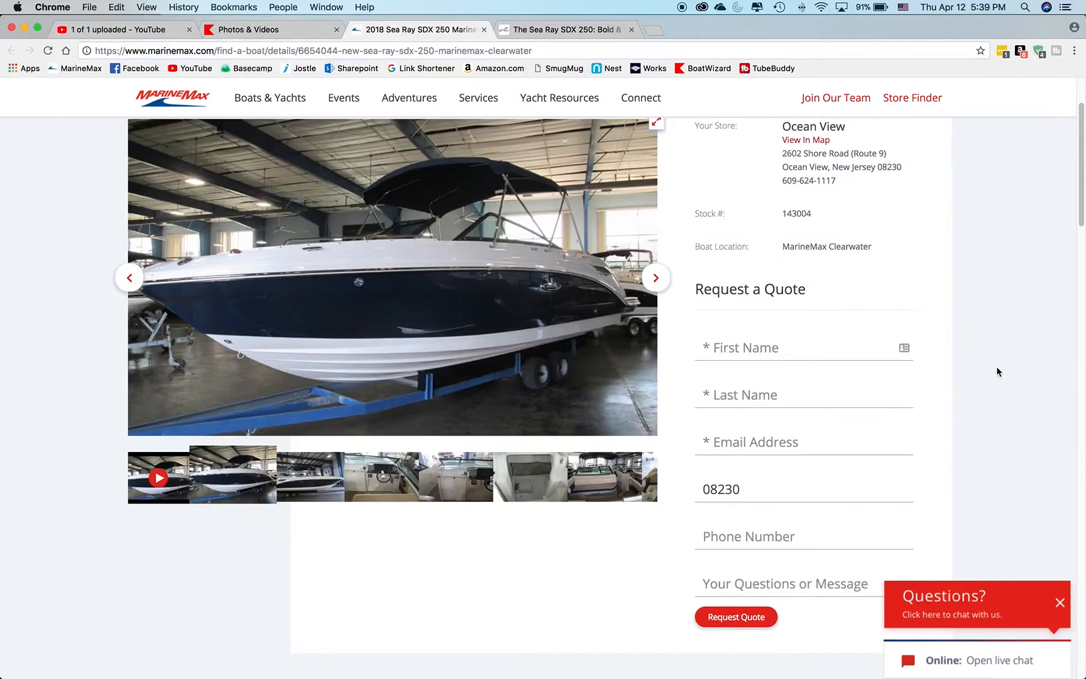
Capture a screenshot of the main boat photo in the SDX 250 listing gallery, cropped to the image area.
{"action": "scroll", "coordinate": [996, 366], "scroll_direction": "up", "scroll_amount": 5}
{"action": "scroll", "coordinate": [1020, 383], "scroll_direction": "down", "scroll_amount": 3}
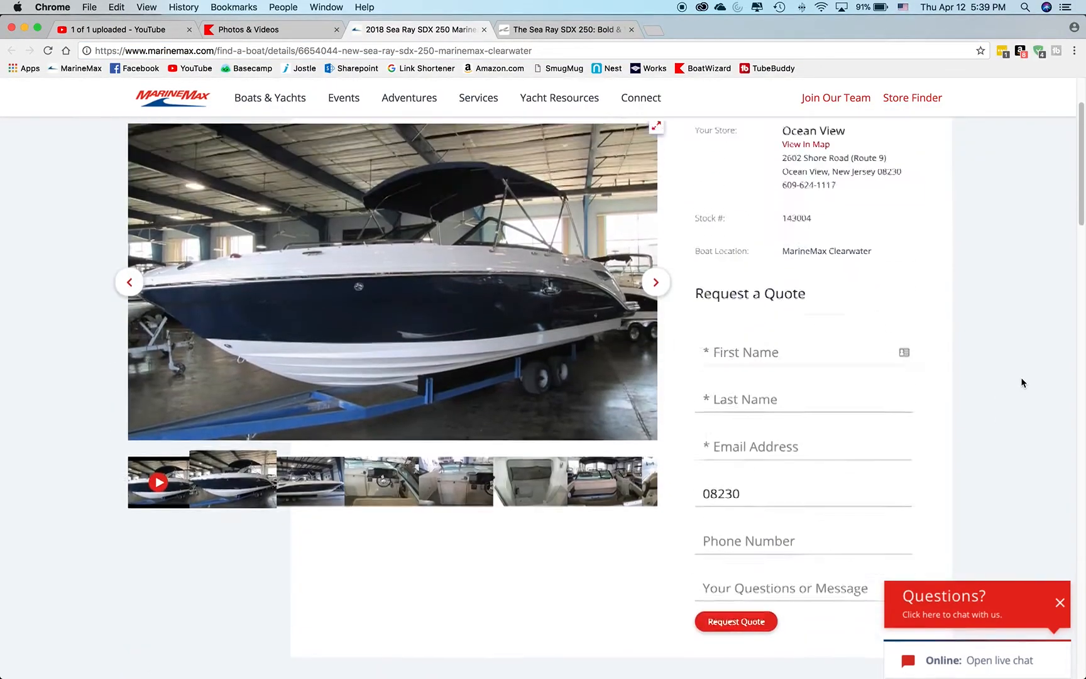
{"action": "scroll", "coordinate": [1021, 383], "scroll_direction": "up", "scroll_amount": 1}
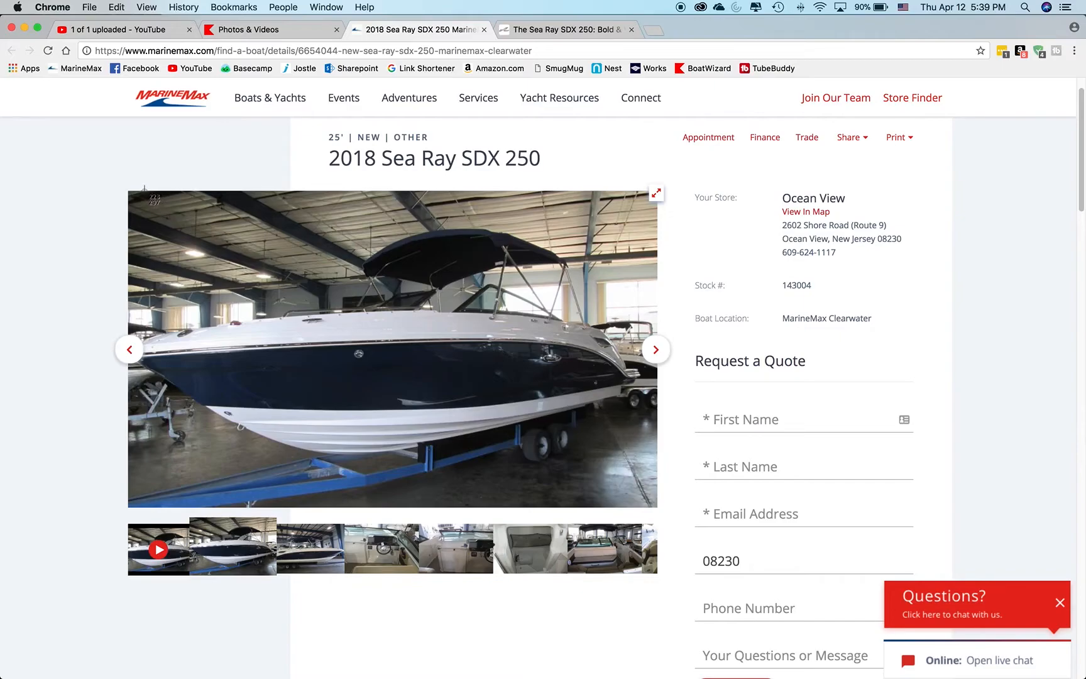
{"action": "left_click_drag", "start_coordinate": [143, 188], "coordinate": [640, 505]}
Switch to Finder, locate the new screenshot in the Desktop folder and preview it.
{"action": "mouse_move", "coordinate": [83, 675]}
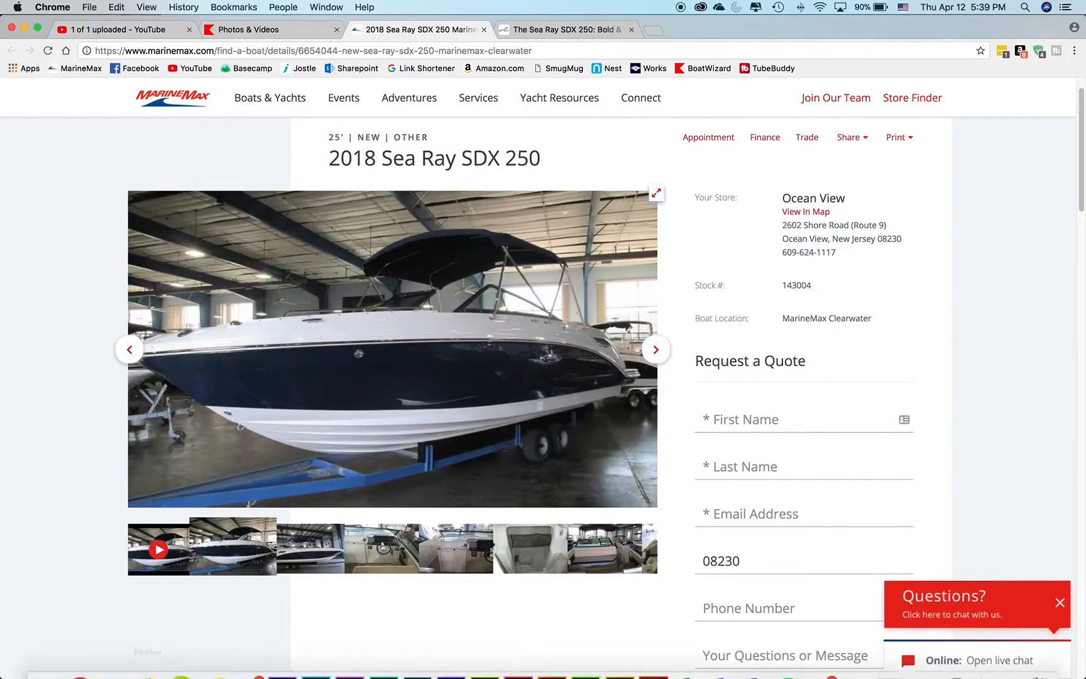
{"action": "left_click", "coordinate": [46, 656]}
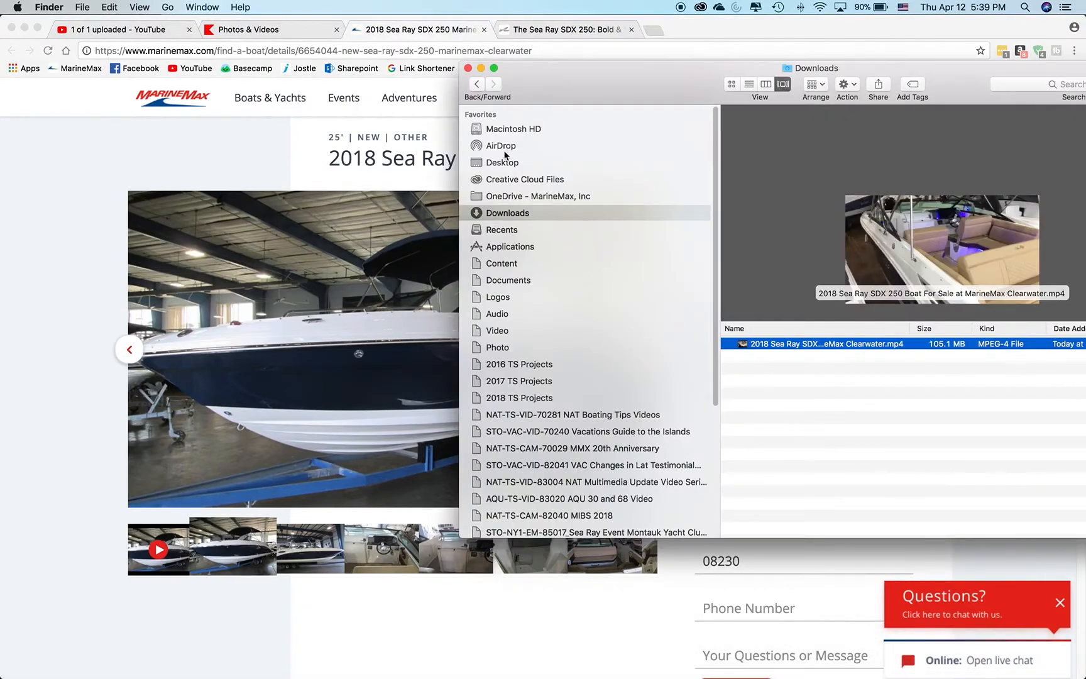
{"action": "left_click", "coordinate": [506, 163]}
{"action": "left_click", "coordinate": [783, 381]}
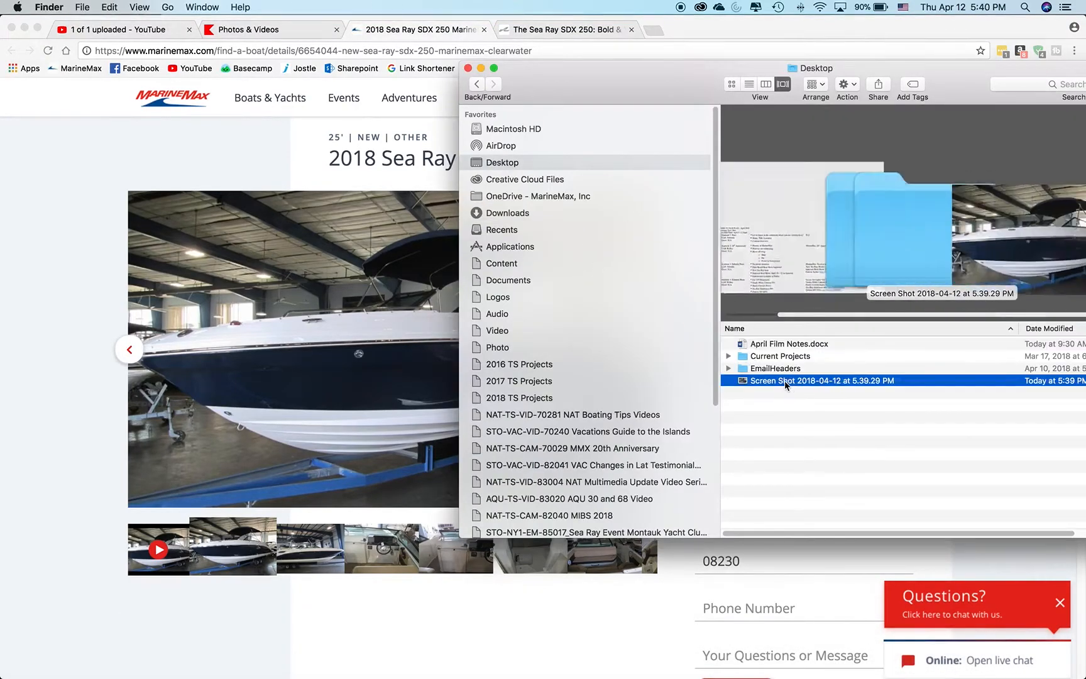
{"action": "key", "text": "space"}
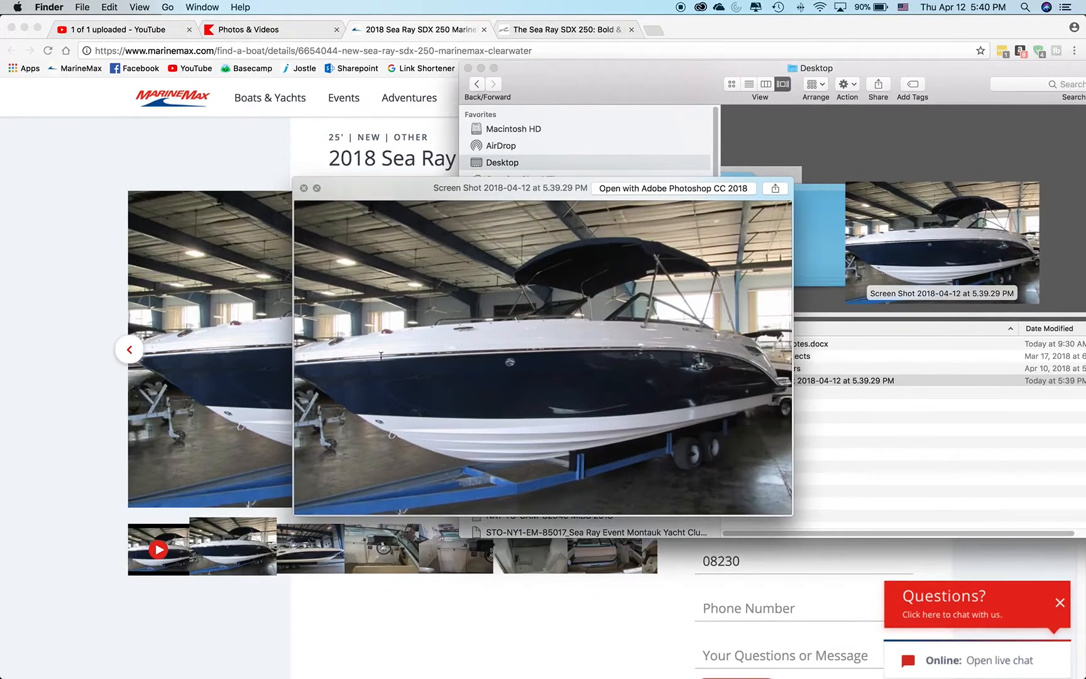
{"action": "key", "text": "space"}
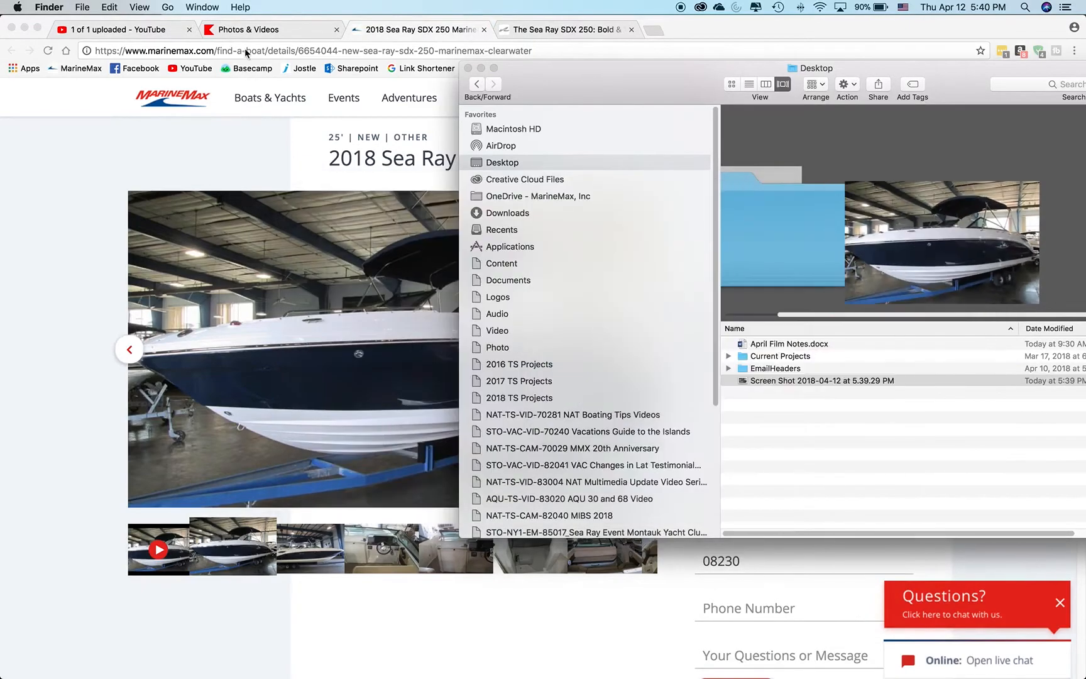
Return to the YouTube upload page and set "Screen Shot 2018-04-12 at 5.39.29 PM" from the Desktop as the custom thumbnail.
{"action": "left_click", "coordinate": [93, 31]}
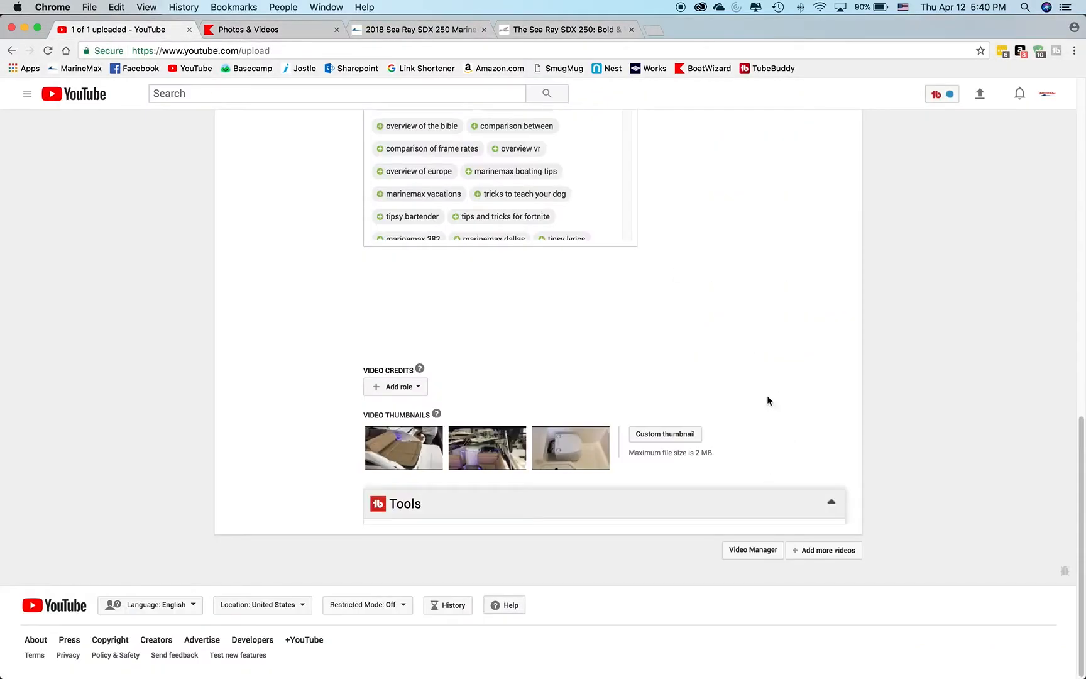
{"action": "left_click", "coordinate": [667, 436]}
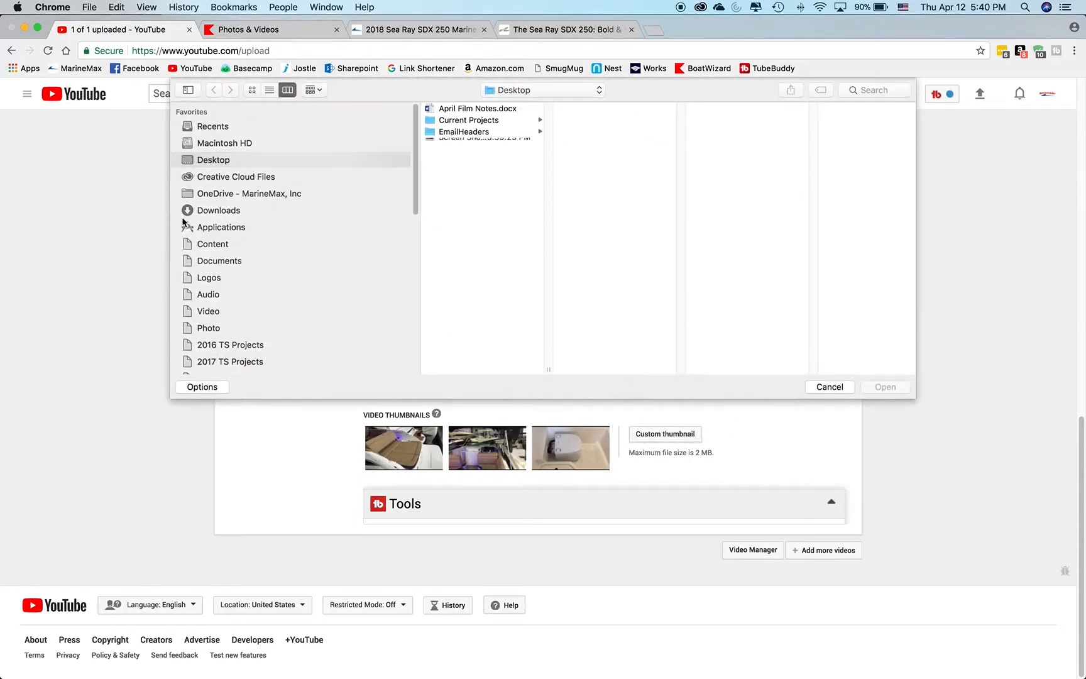
{"action": "left_click", "coordinate": [448, 145]}
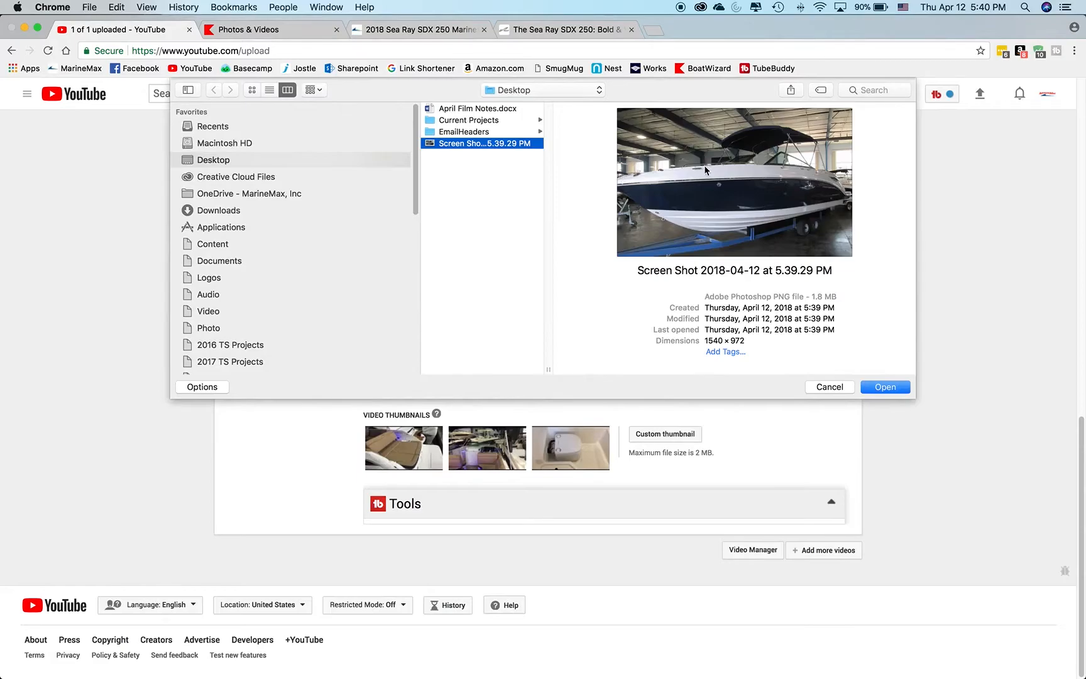
{"action": "left_click", "coordinate": [884, 387]}
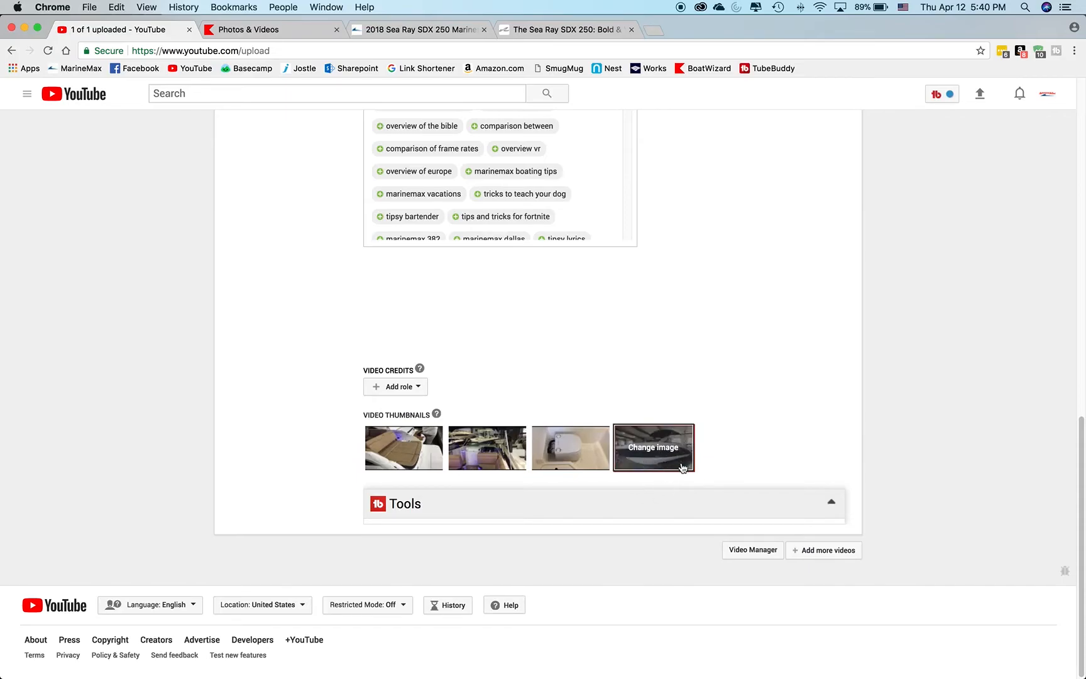
Search the playlists for "clear" and add the video to the MarineMax Clearwater playlist.
{"action": "scroll", "coordinate": [763, 404], "scroll_direction": "up", "scroll_amount": 10}
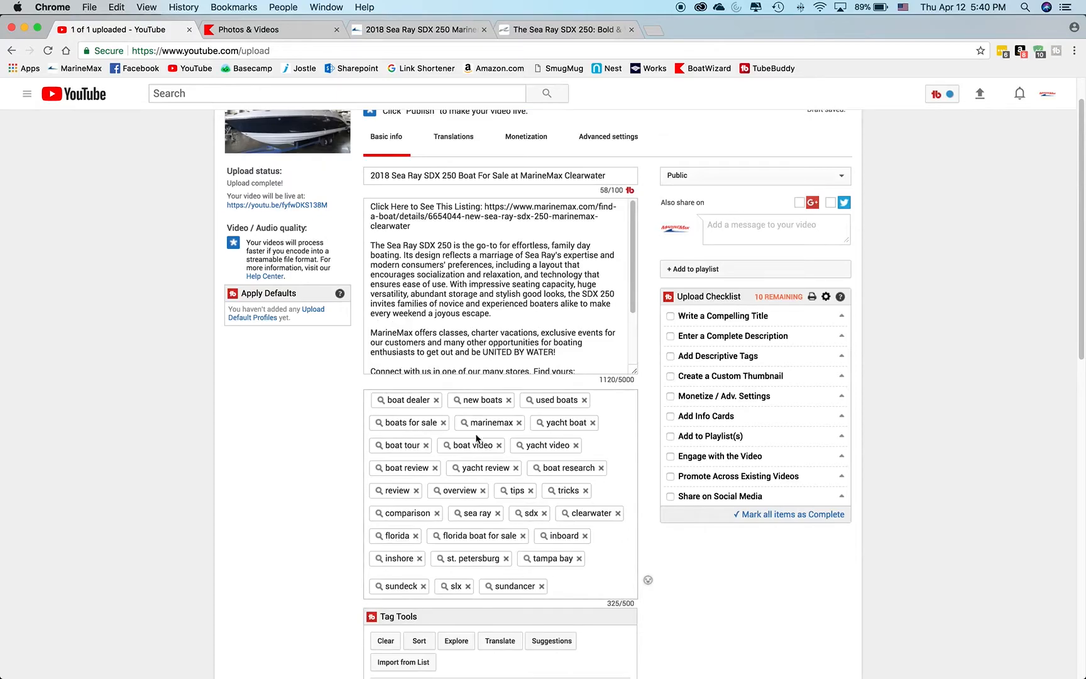
{"action": "scroll", "coordinate": [439, 409], "scroll_direction": "up", "scroll_amount": 2}
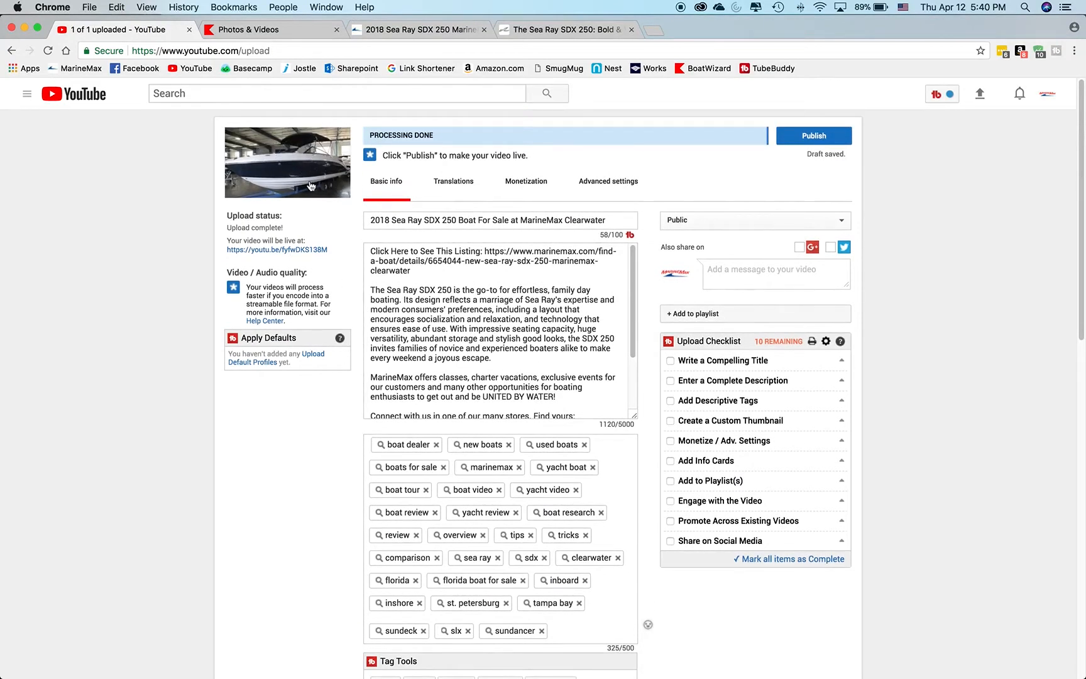
{"action": "scroll", "coordinate": [1027, 432], "scroll_direction": "down", "scroll_amount": 3}
{"action": "scroll", "coordinate": [1028, 432], "scroll_direction": "up", "scroll_amount": 3}
{"action": "left_click", "coordinate": [719, 314]}
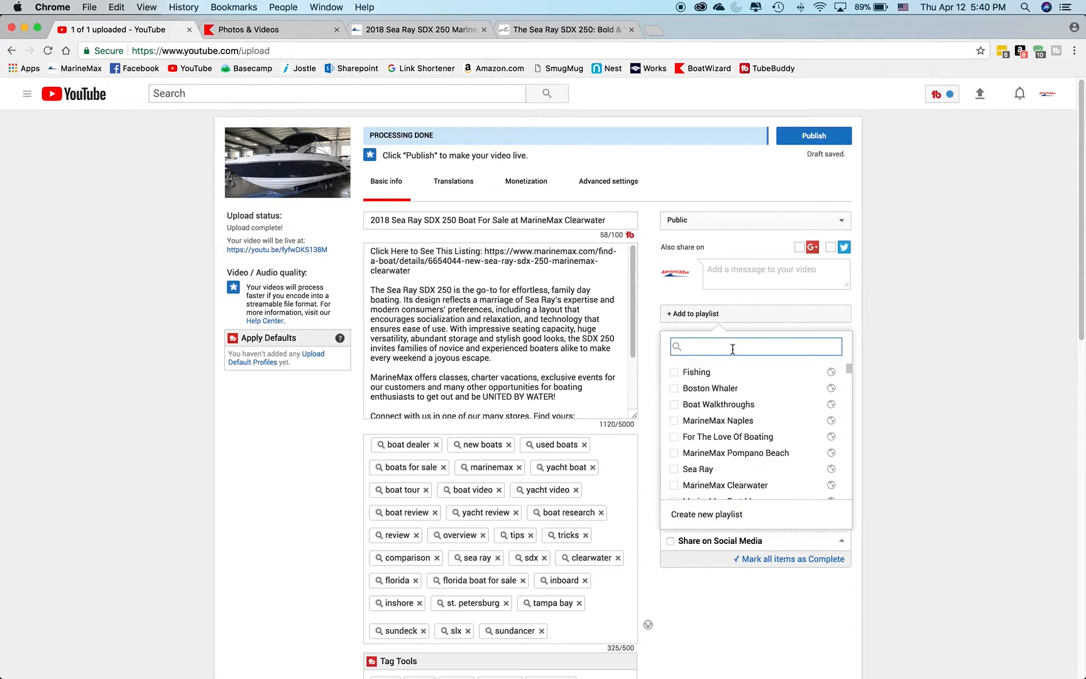
{"action": "type", "text": "clear"}
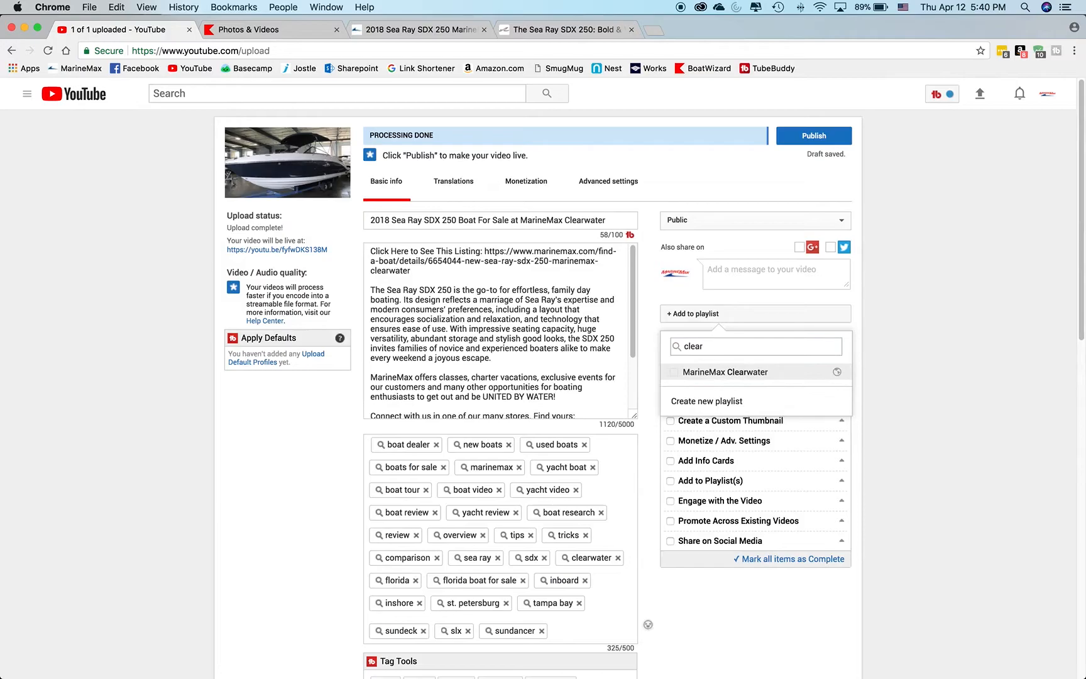
{"action": "left_click", "coordinate": [898, 365]}
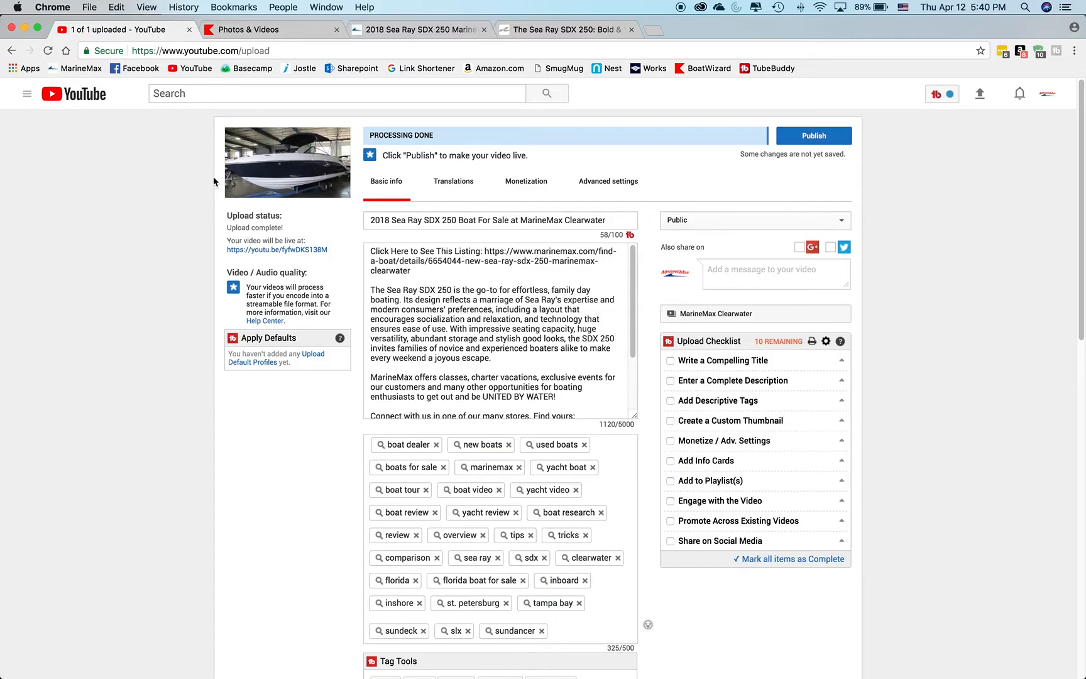
Set the video's visibility to Unlisted and finish the upload.
{"action": "scroll", "coordinate": [865, 468], "scroll_direction": "down", "scroll_amount": 20}
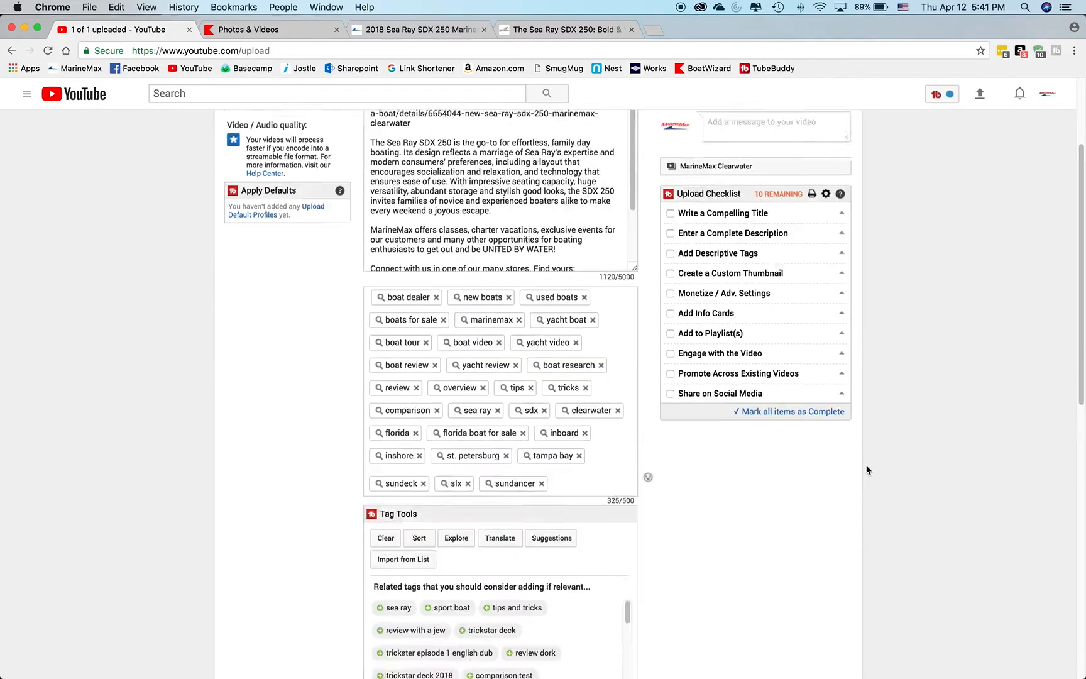
{"action": "scroll", "coordinate": [865, 468], "scroll_direction": "up", "scroll_amount": 6}
{"action": "scroll", "coordinate": [865, 469], "scroll_direction": "up", "scroll_amount": 6}
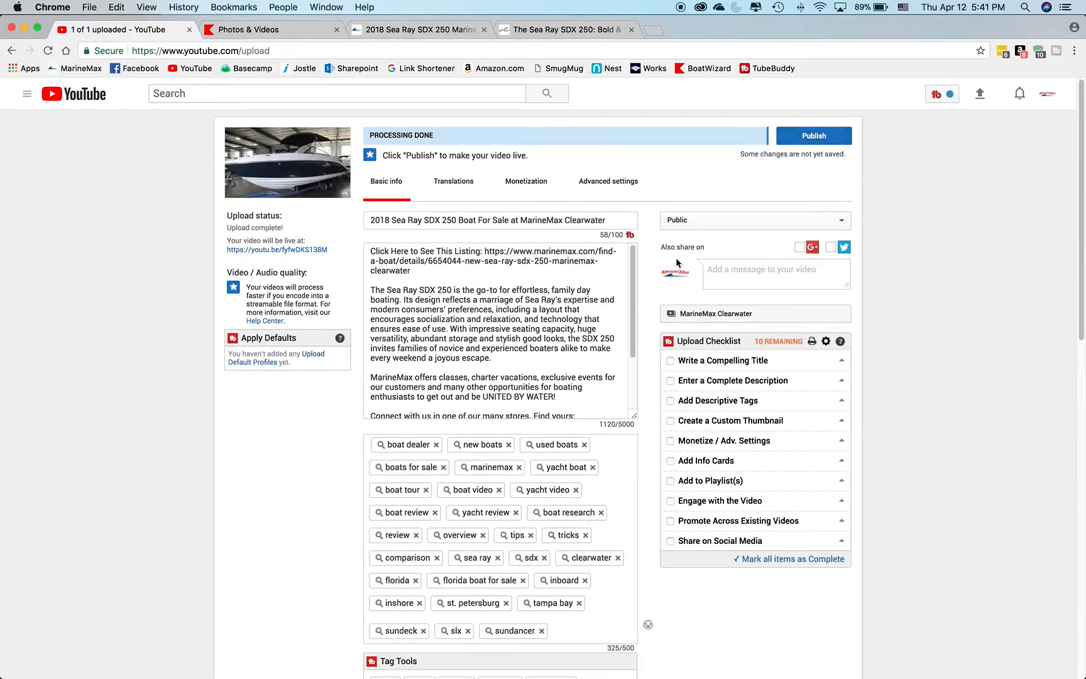
{"action": "left_click", "coordinate": [720, 221]}
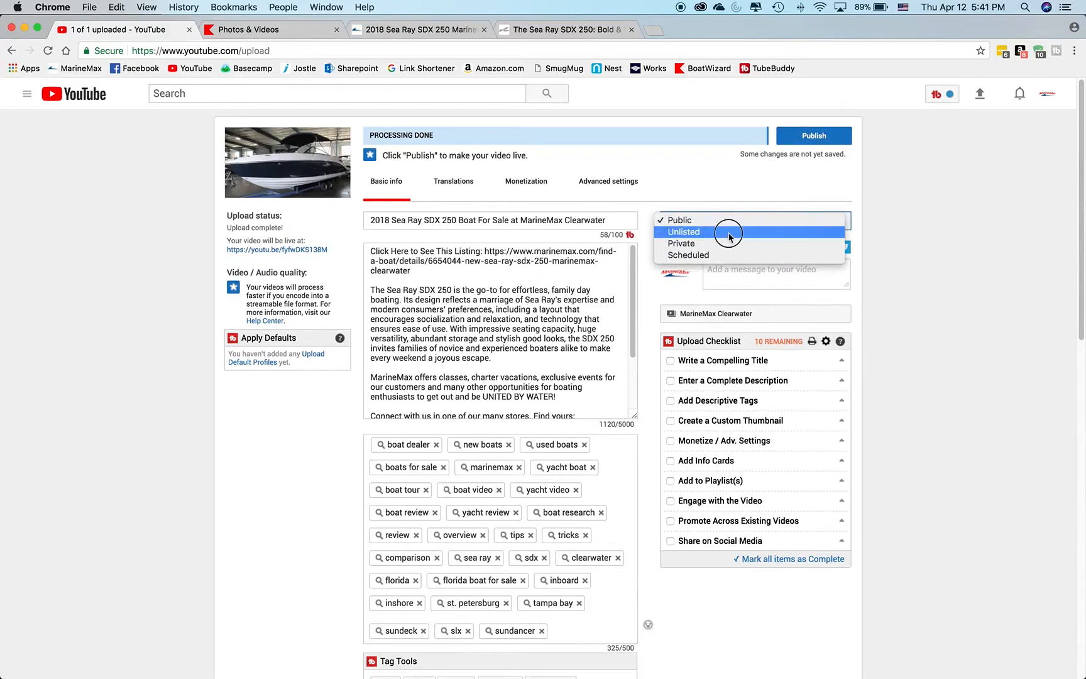
{"action": "left_click", "coordinate": [729, 237]}
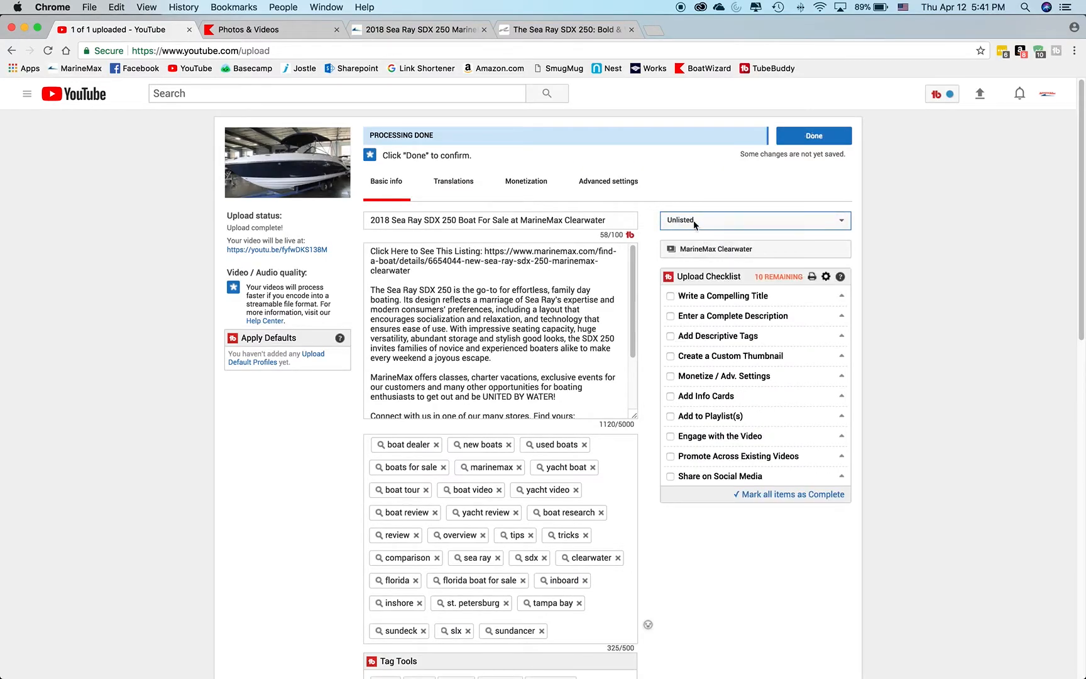
{"action": "left_click", "coordinate": [815, 144]}
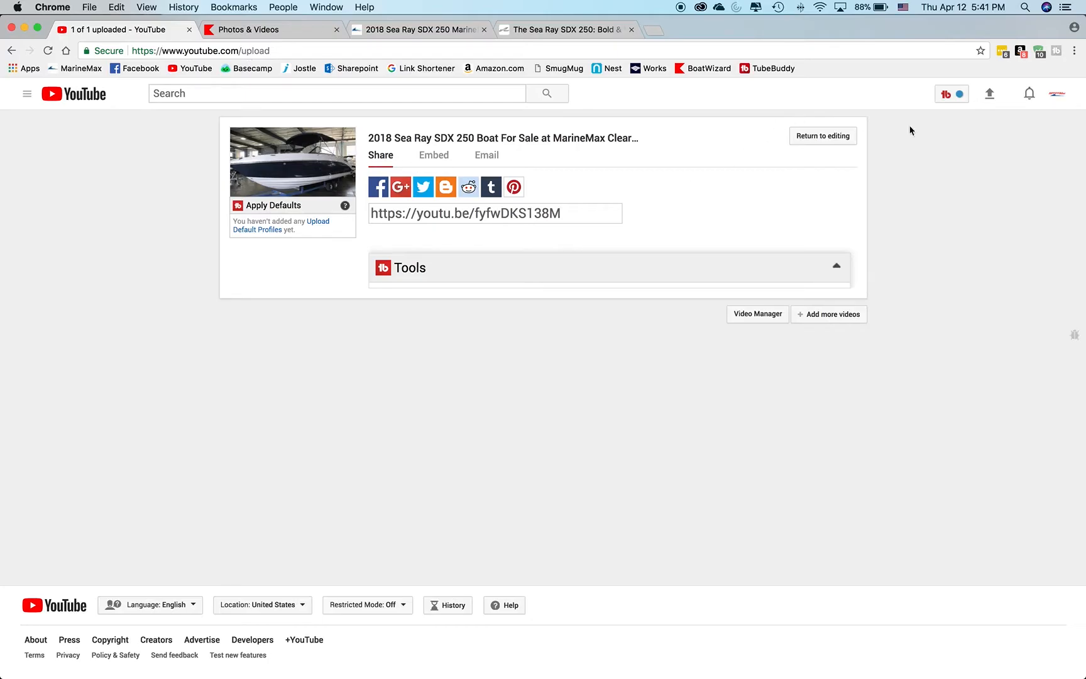
Open the cards editor for the uploaded 2018 Sea Ray SDX 250 video through Creator Studio and pause its preview.
{"action": "left_click", "coordinate": [1055, 97]}
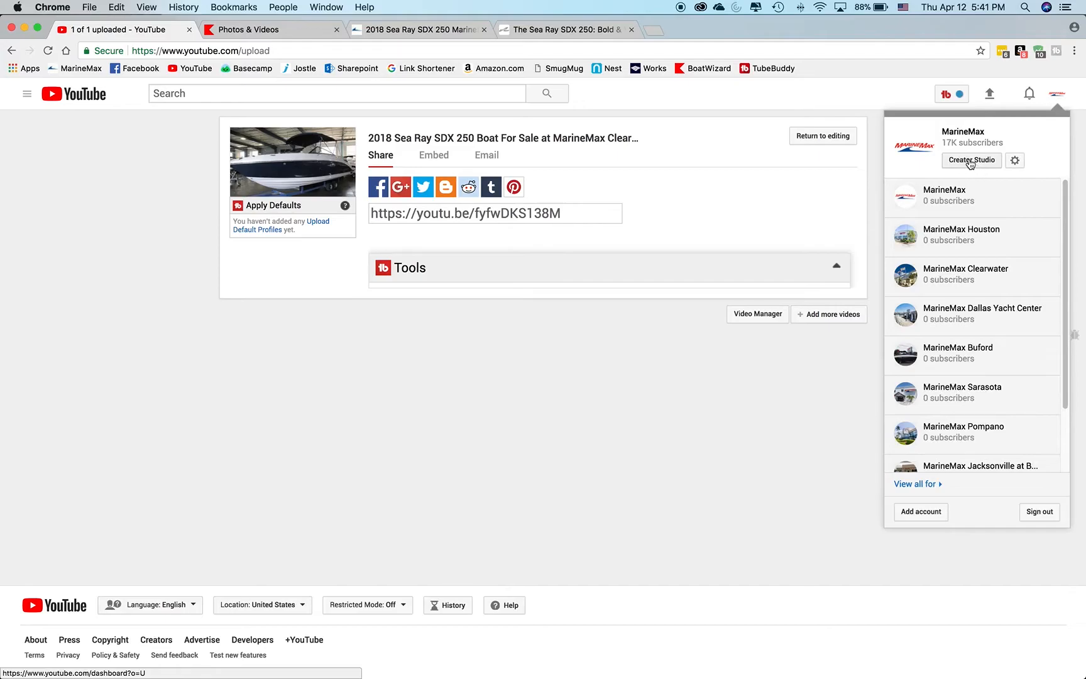
{"action": "left_click", "coordinate": [1057, 99]}
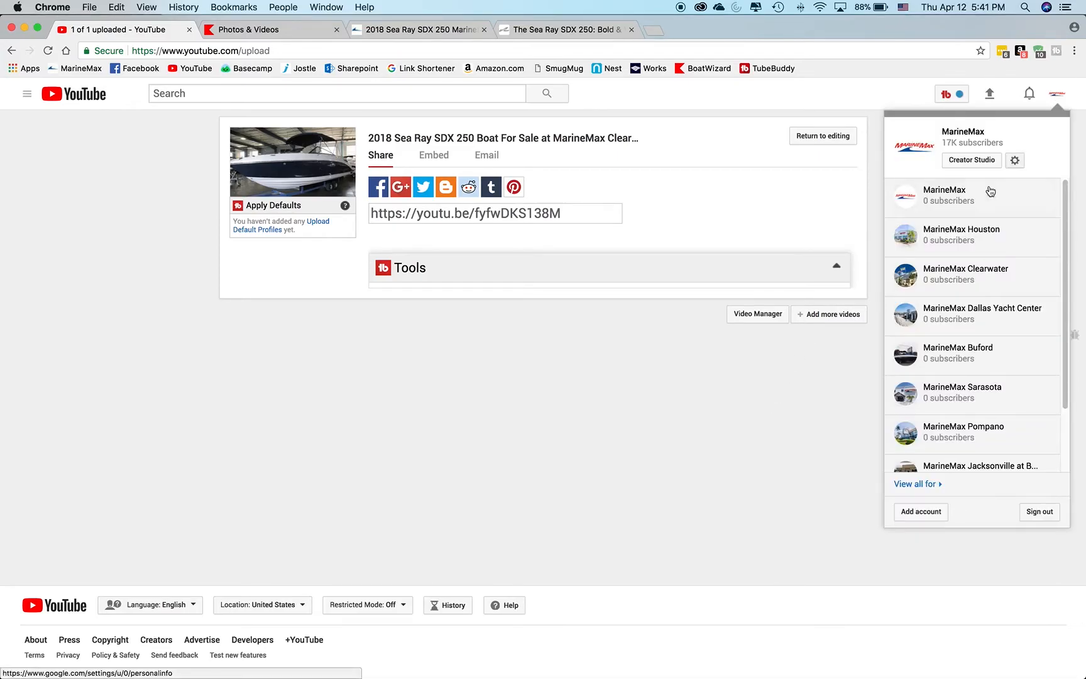
{"action": "left_click", "coordinate": [978, 162]}
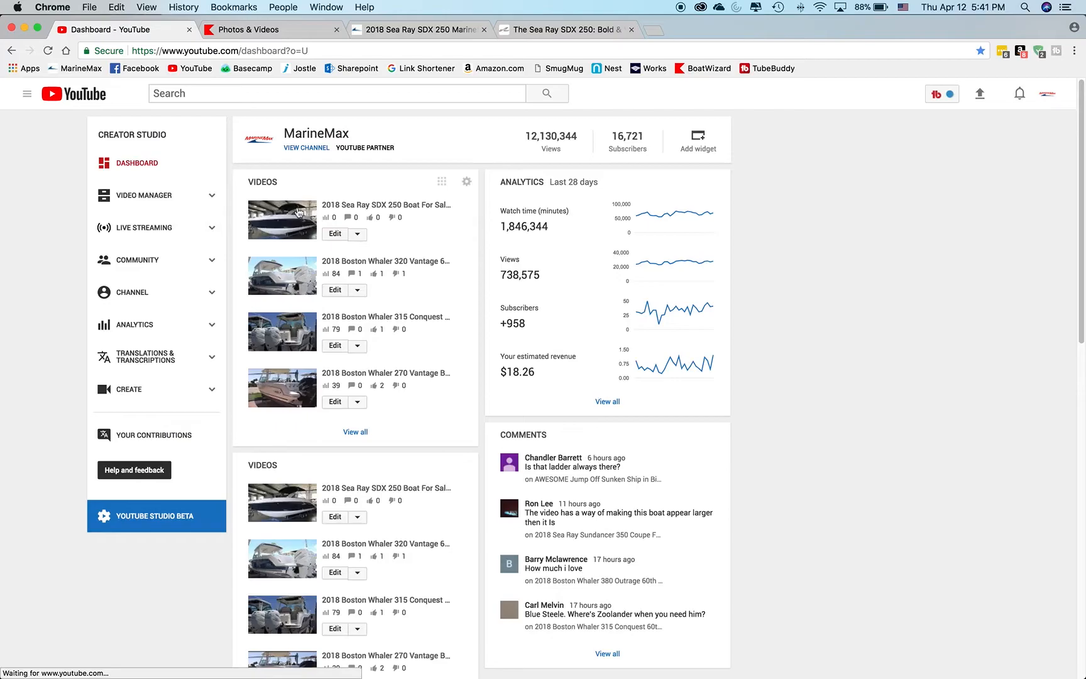
{"action": "left_click", "coordinate": [336, 234]}
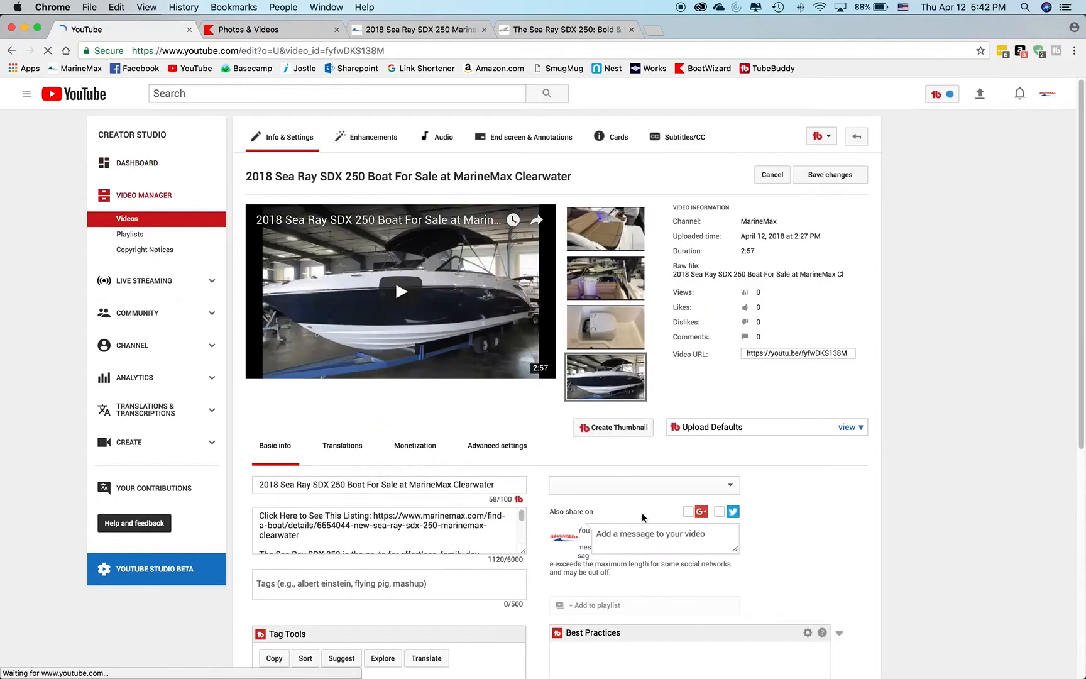
{"action": "scroll", "coordinate": [747, 475], "scroll_direction": "down", "scroll_amount": 5}
{"action": "scroll", "coordinate": [642, 413], "scroll_direction": "up", "scroll_amount": 5}
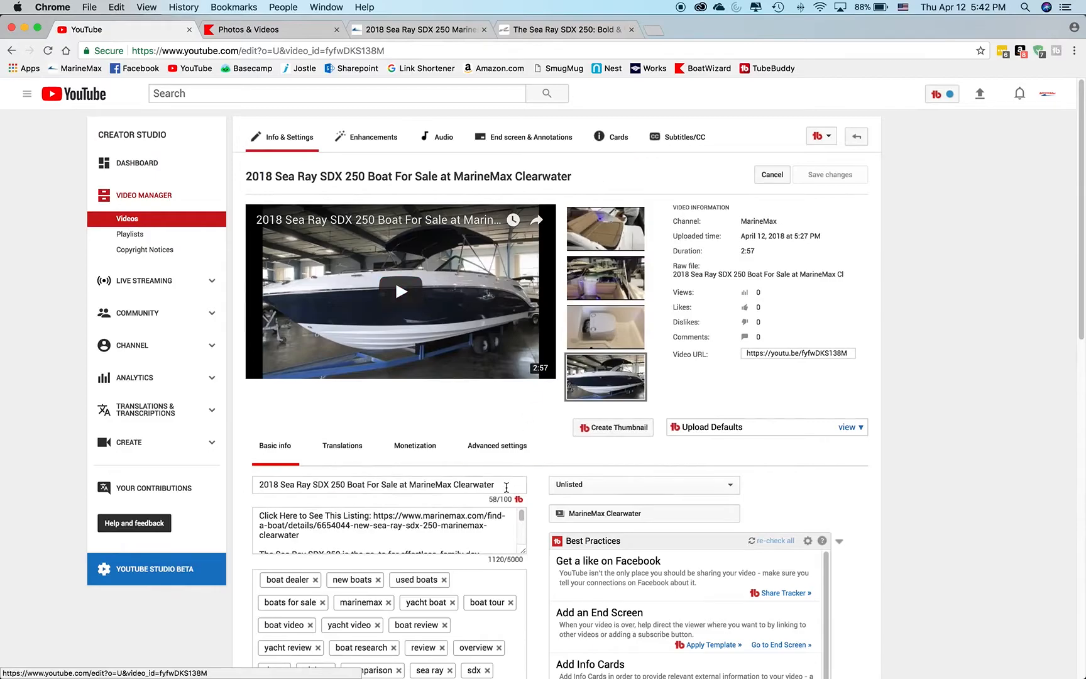
{"action": "left_click", "coordinate": [619, 139]}
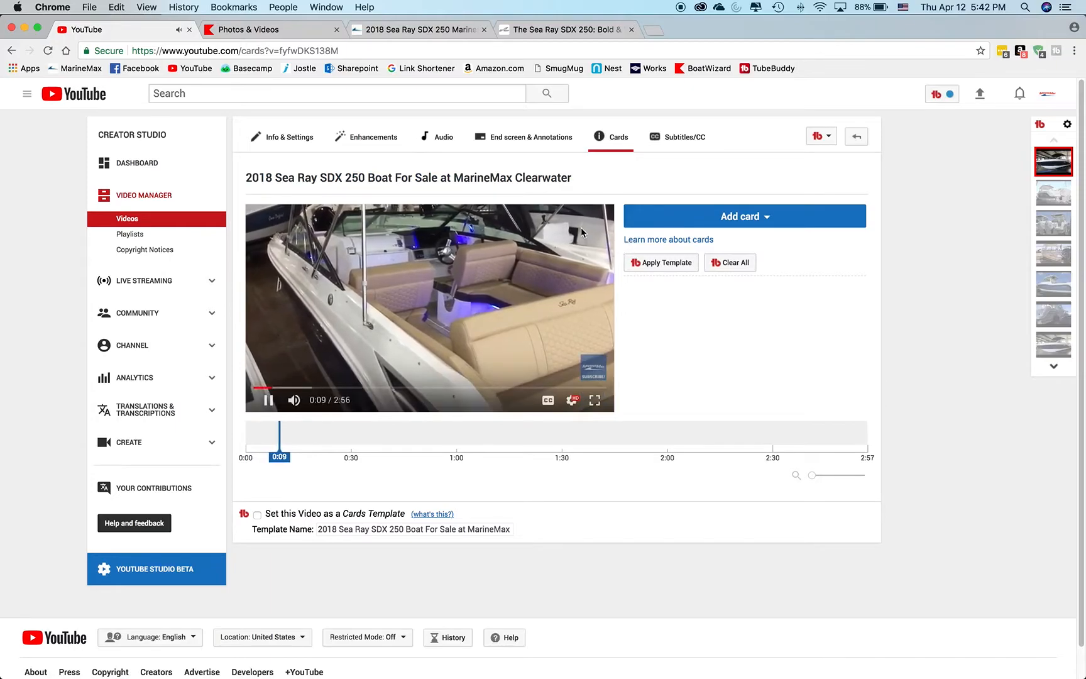
{"action": "left_click", "coordinate": [267, 401]}
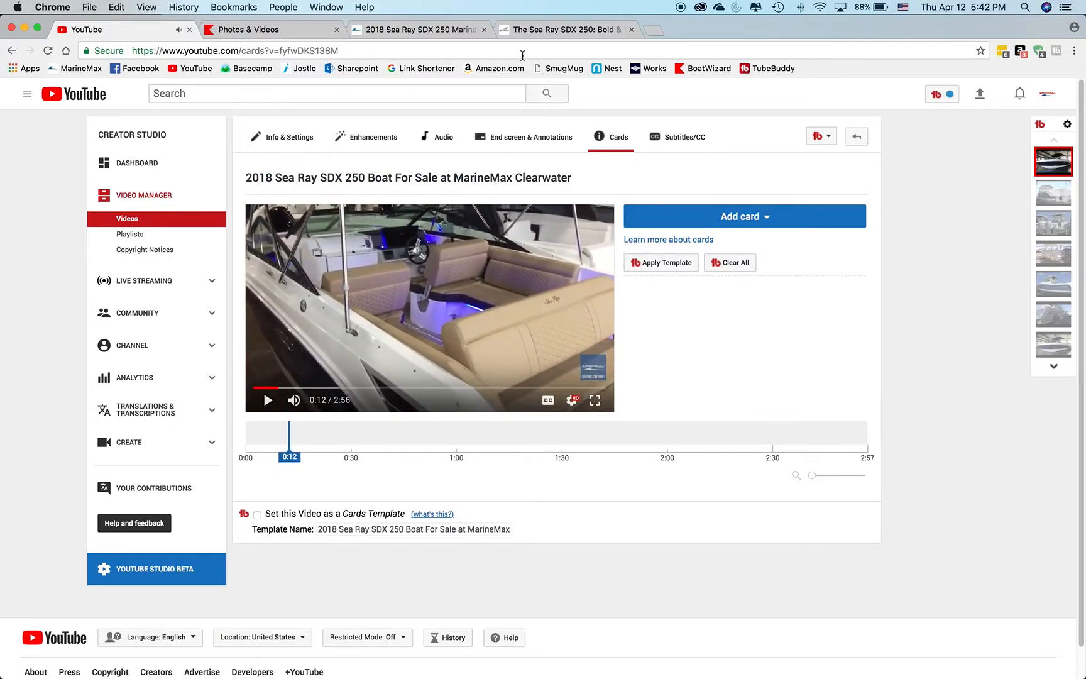
Copy the SDX 250 listing's web address from the MarineMax page and return to the video's cards editor.
{"action": "left_click", "coordinate": [450, 30]}
{"action": "left_click", "coordinate": [457, 52]}
{"action": "key", "text": "super+c"}
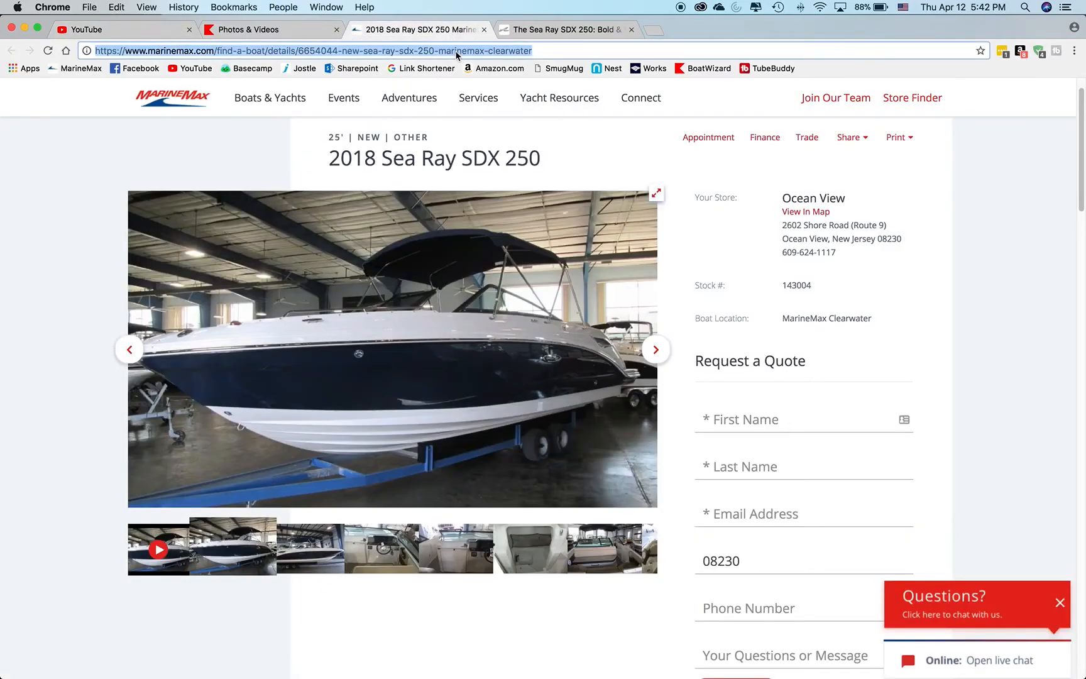
{"action": "left_click", "coordinate": [65, 27]}
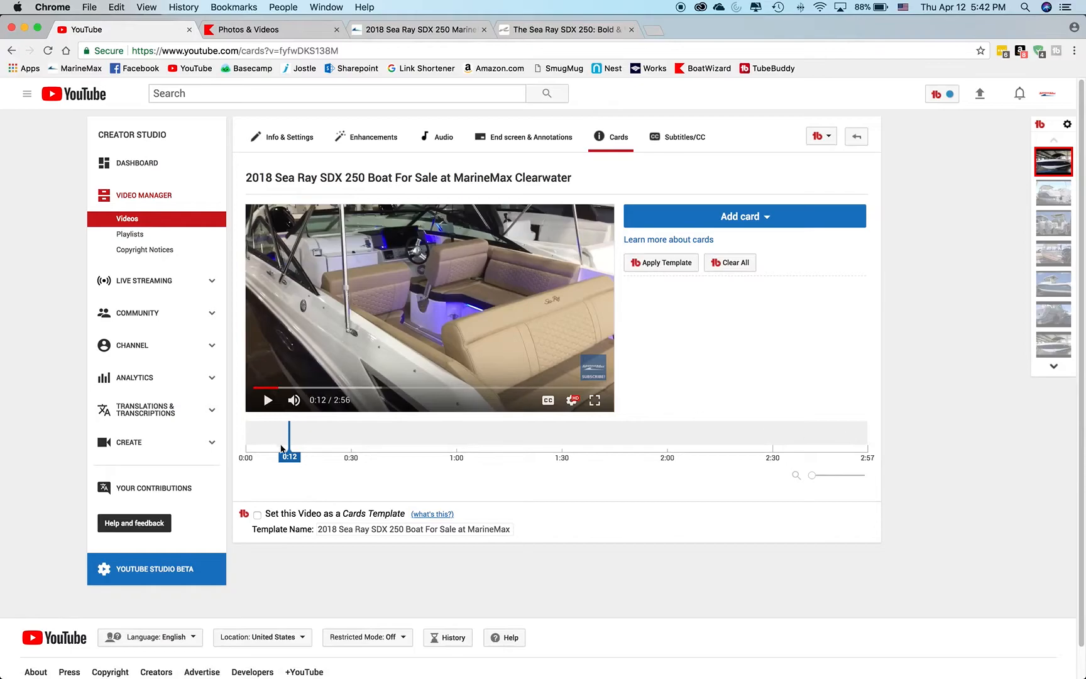
Start a Link card at 0:15 using the copied MarineMax SDX 250 listing URL and continue to the card details.
{"action": "mouse_move", "coordinate": [290, 440]}
{"action": "left_mouse_down"}
{"action": "mouse_move", "coordinate": [717, 451]}
{"action": "mouse_move", "coordinate": [492, 460]}
{"action": "mouse_move", "coordinate": [299, 446]}
{"action": "left_mouse_up"}
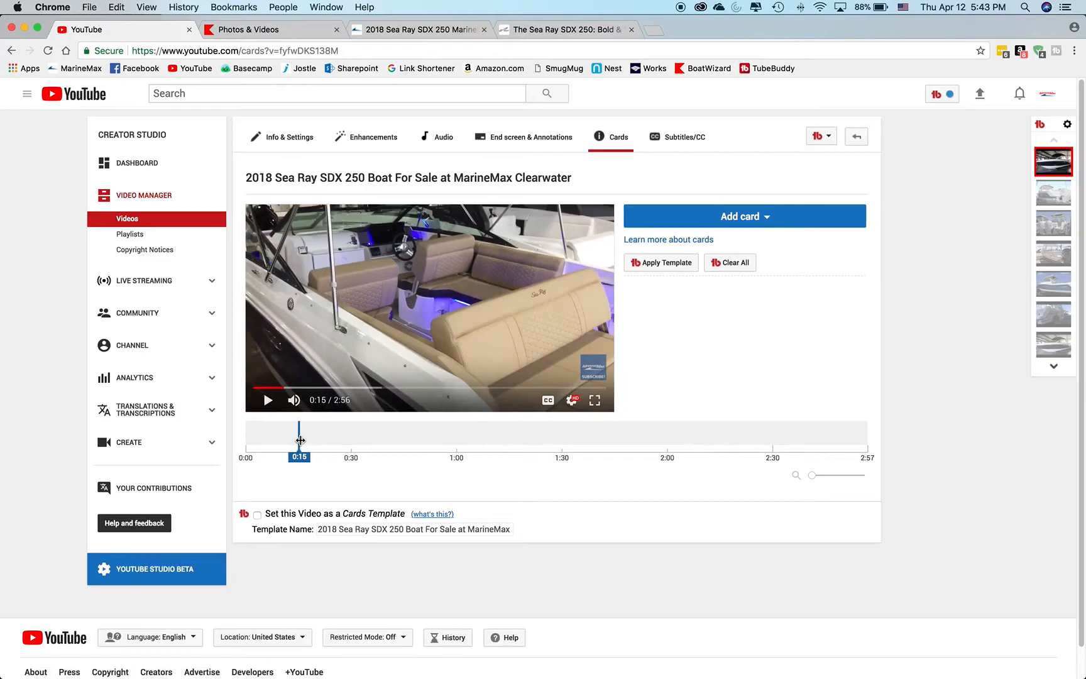
{"action": "left_click", "coordinate": [754, 217]}
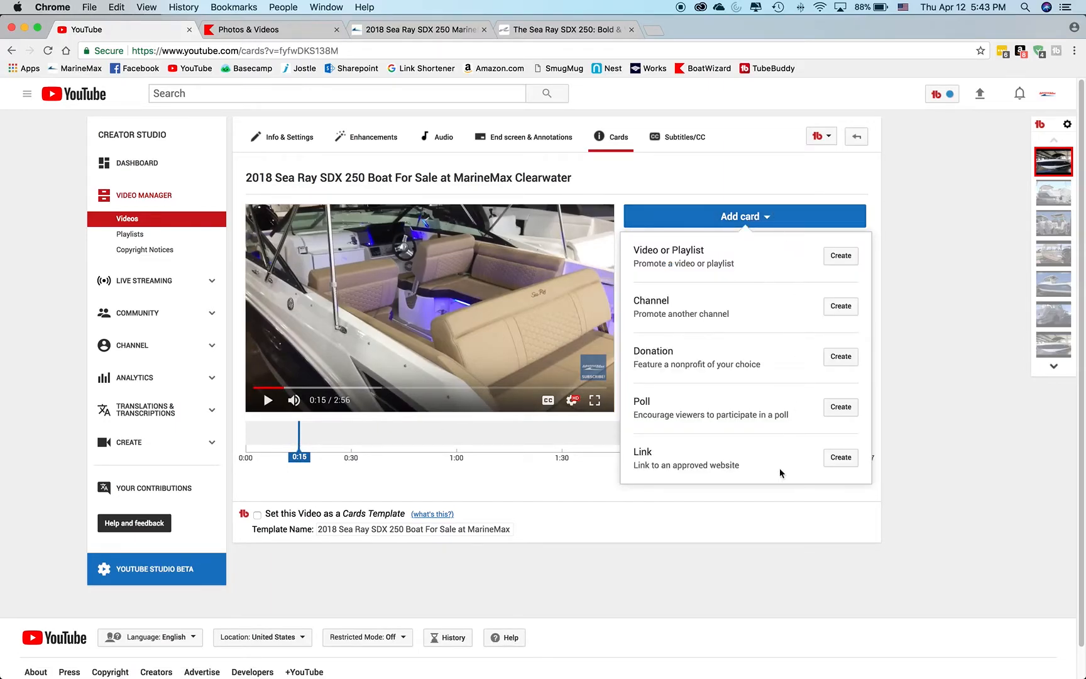
{"action": "left_click", "coordinate": [841, 459]}
{"action": "left_click", "coordinate": [380, 268]}
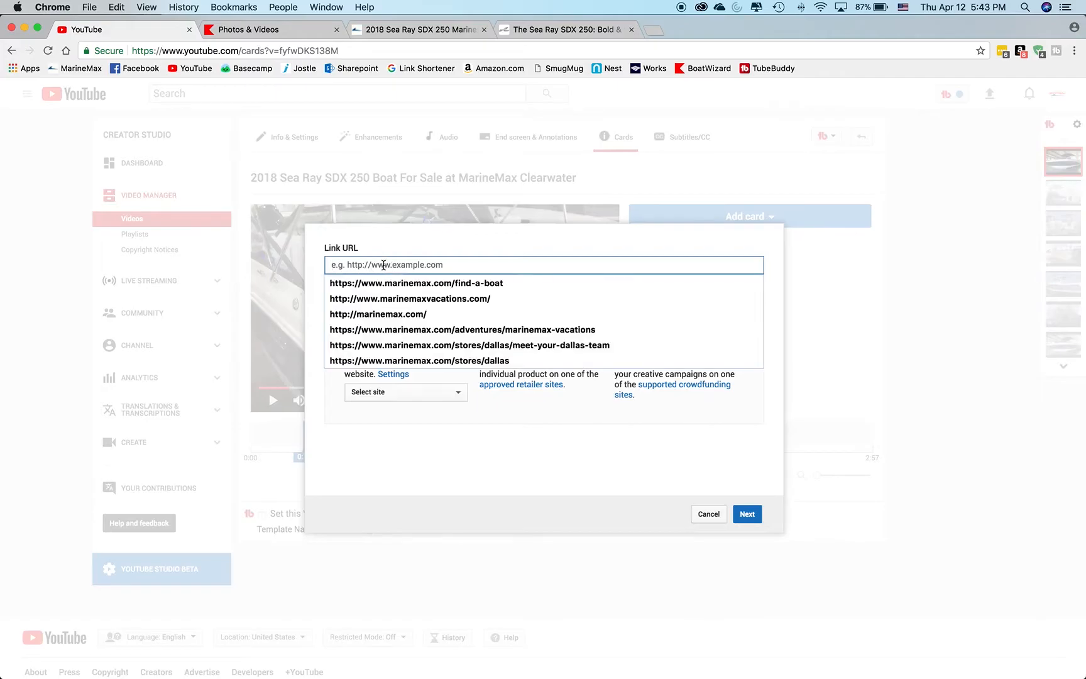
{"action": "key", "text": "super+v"}
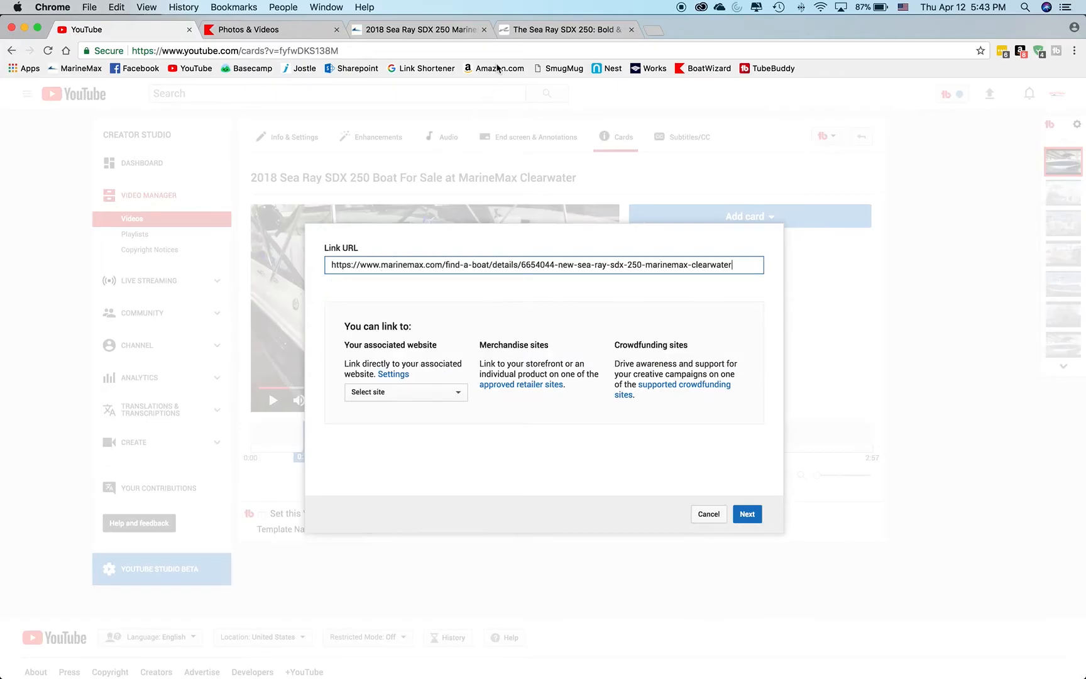
{"action": "left_click", "coordinate": [747, 515]}
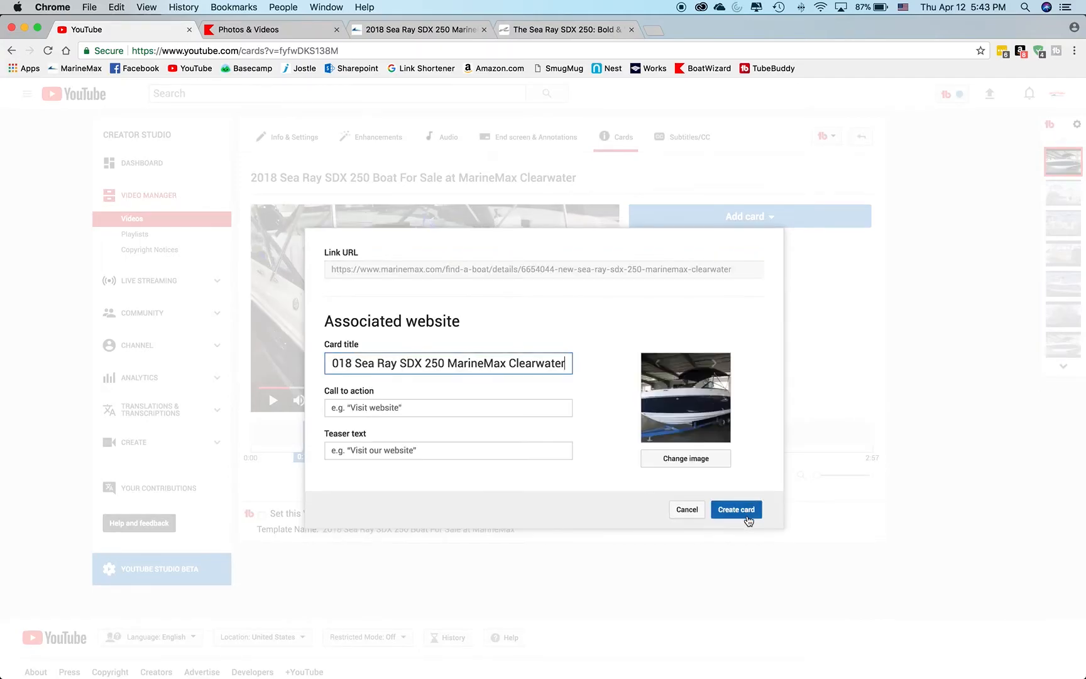
Append "For Sale" to the link card's title after "2018 Sea Ray SDX 250 MarineMax Clearwater".
{"action": "left_click_drag", "start_coordinate": [444, 360], "coordinate": [202, 351]}
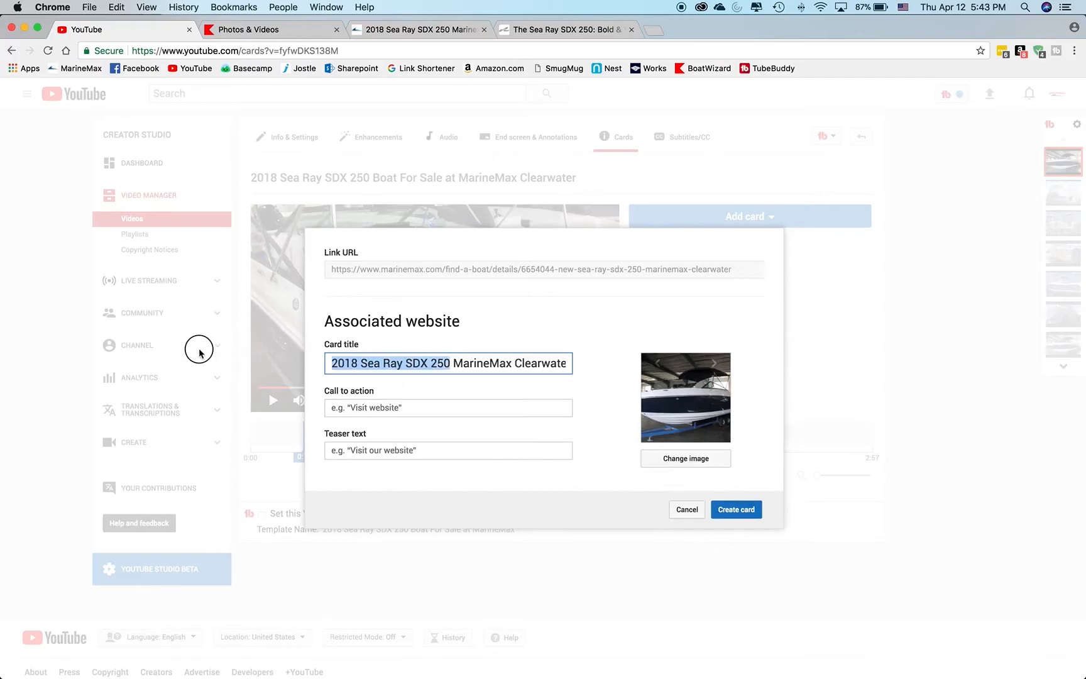
{"action": "left_click", "coordinate": [351, 362]}
{"action": "key", "text": "super+a"}
{"action": "left_click", "coordinate": [450, 367]}
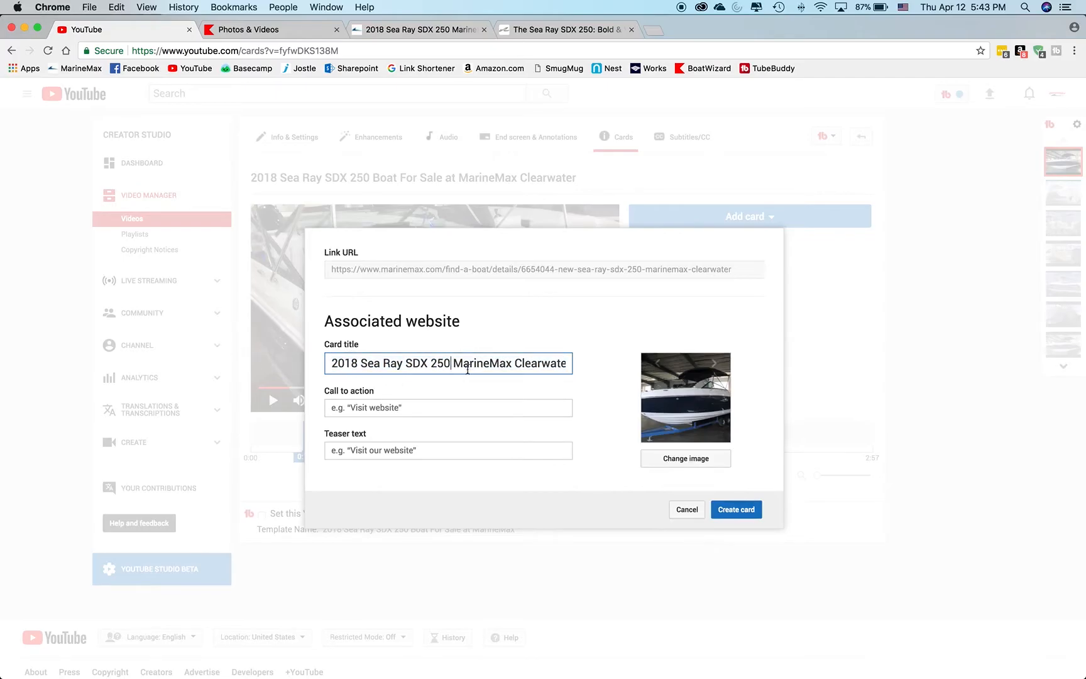
{"action": "left_click_drag", "start_coordinate": [455, 364], "coordinate": [615, 361]}
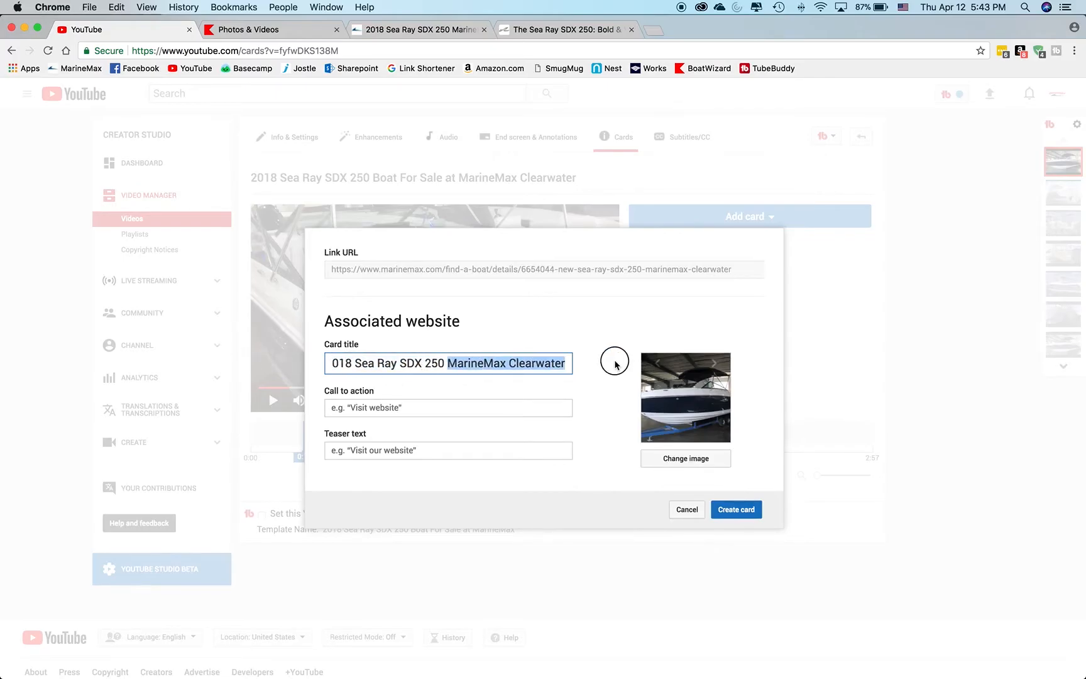
{"action": "left_click", "coordinate": [545, 365]}
{"action": "left_click", "coordinate": [538, 368]}
{"action": "left_click_drag", "start_coordinate": [538, 367], "coordinate": [238, 362]}
{"action": "left_click", "coordinate": [371, 365]}
{"action": "left_click_drag", "start_coordinate": [477, 364], "coordinate": [586, 362]}
{"action": "left_click", "coordinate": [562, 364]}
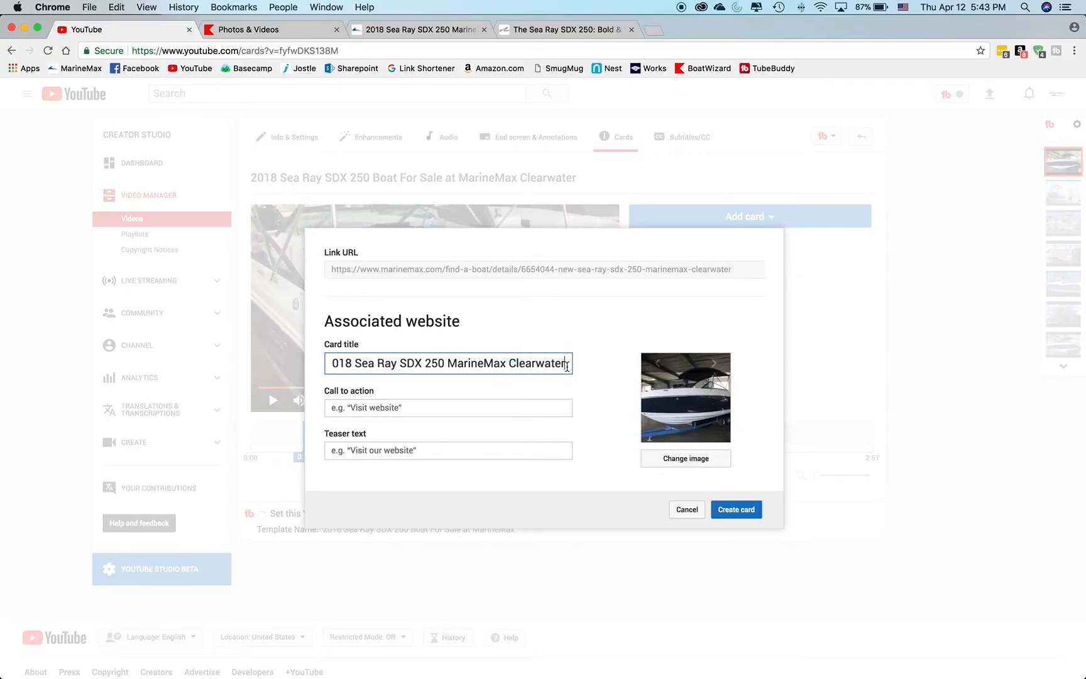
{"action": "type", "text": "For Sale"}
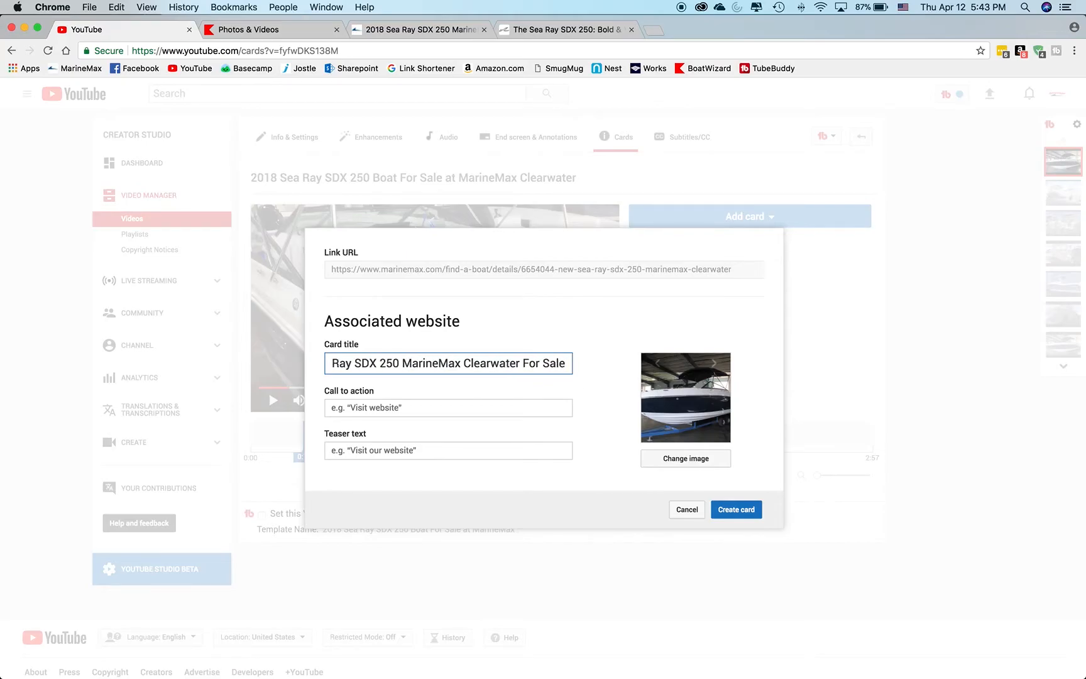
Set the call to action to "Click Here" and the teaser to "Click Here to See This Listing", and create the card.
{"action": "left_click", "coordinate": [411, 405]}
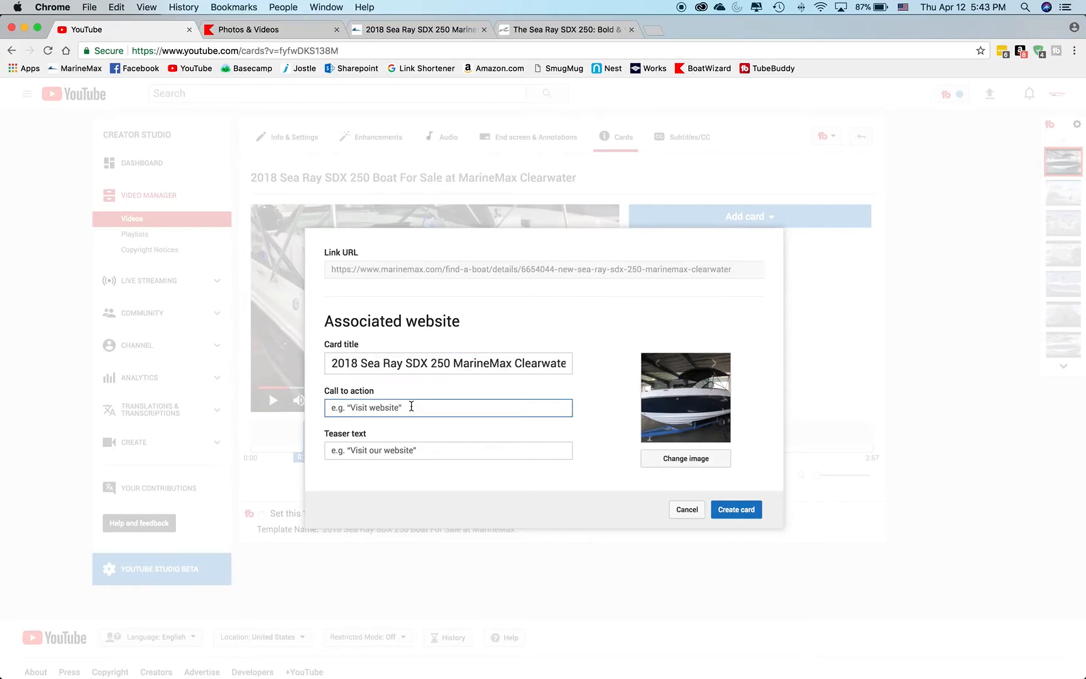
{"action": "type", "text": "Cl"}
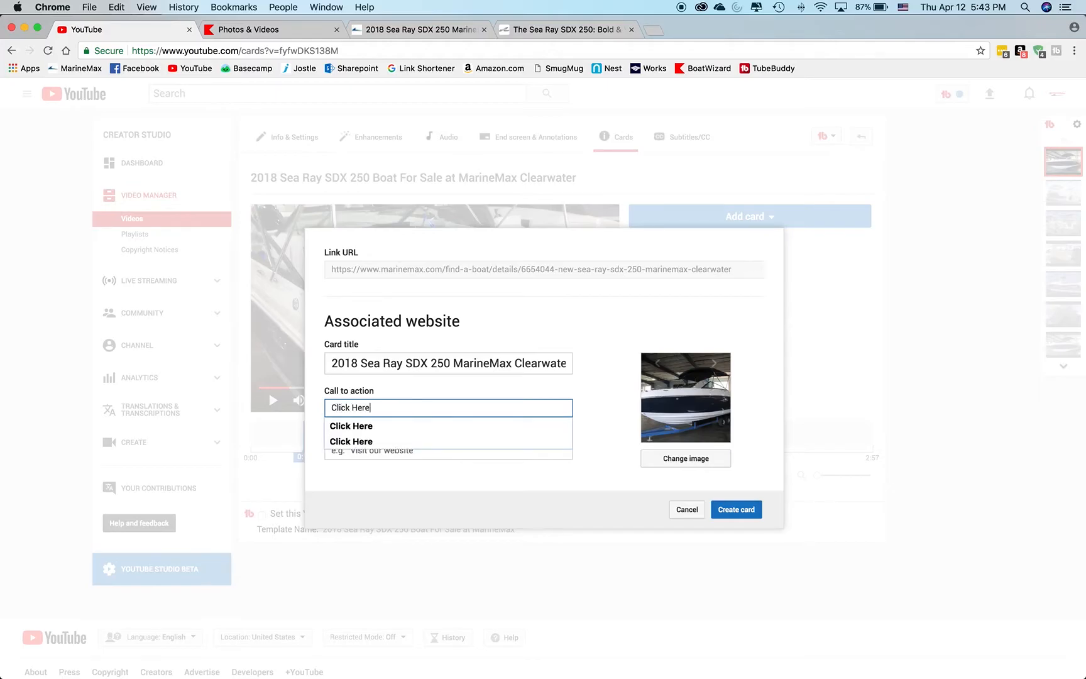
{"action": "type", "text": "ick Here"}
{"action": "key", "text": "Tab"}
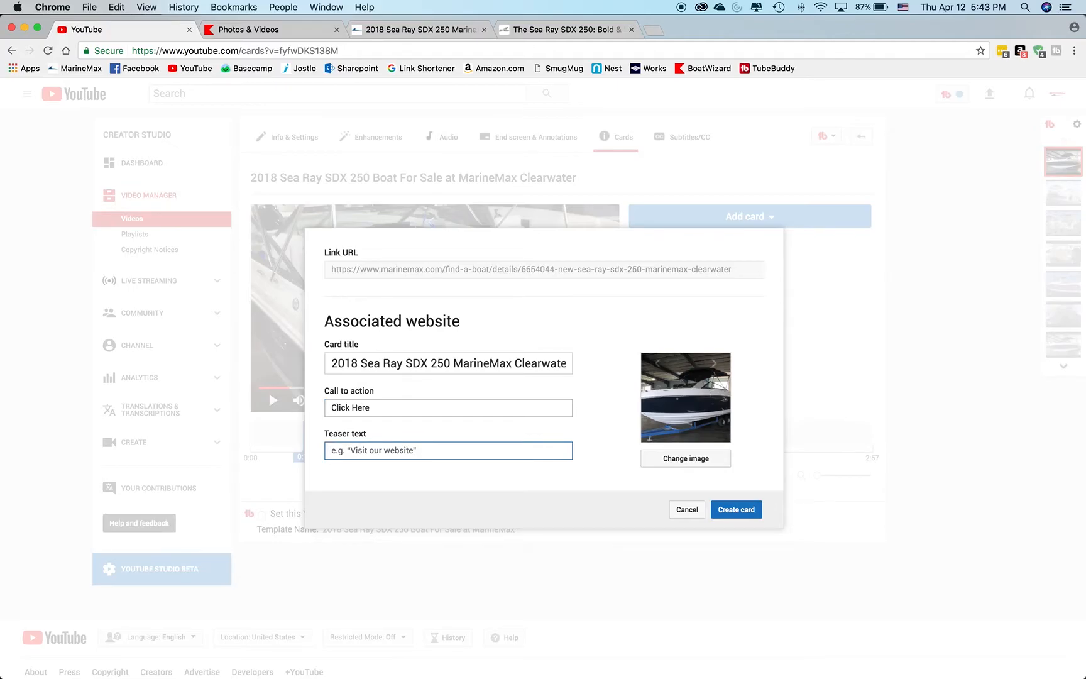
{"action": "type", "text": "Click Here to See"}
{"action": "key", "text": "Down"}
{"action": "key", "text": "Return"}
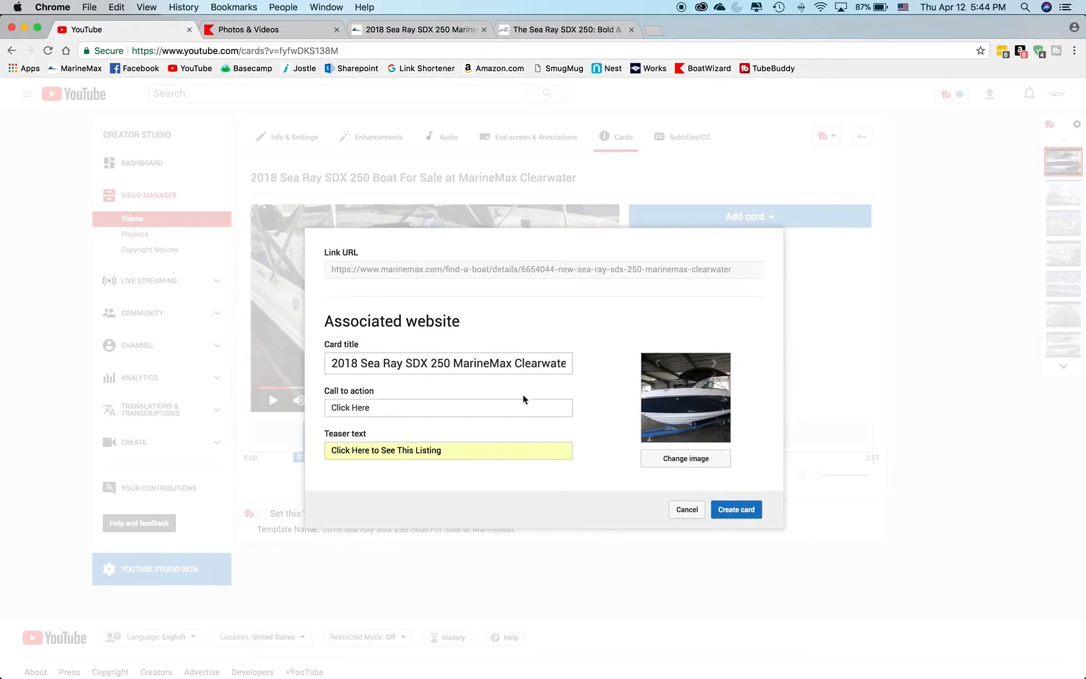
{"action": "left_click", "coordinate": [742, 511]}
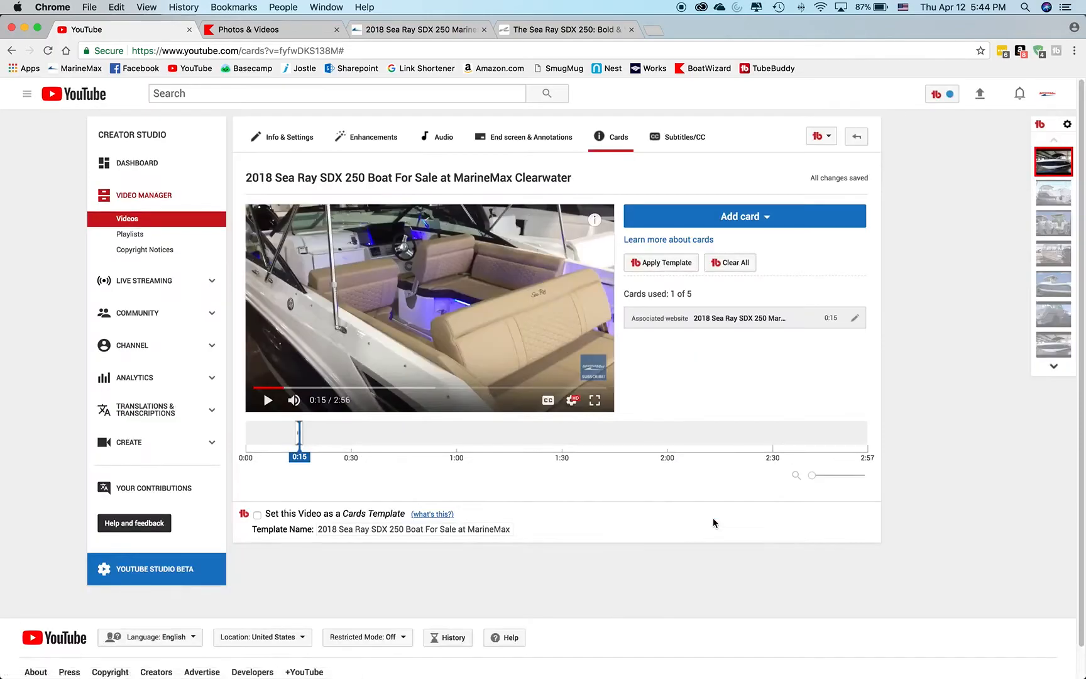
{"action": "left_click_drag", "start_coordinate": [299, 443], "coordinate": [614, 438]}
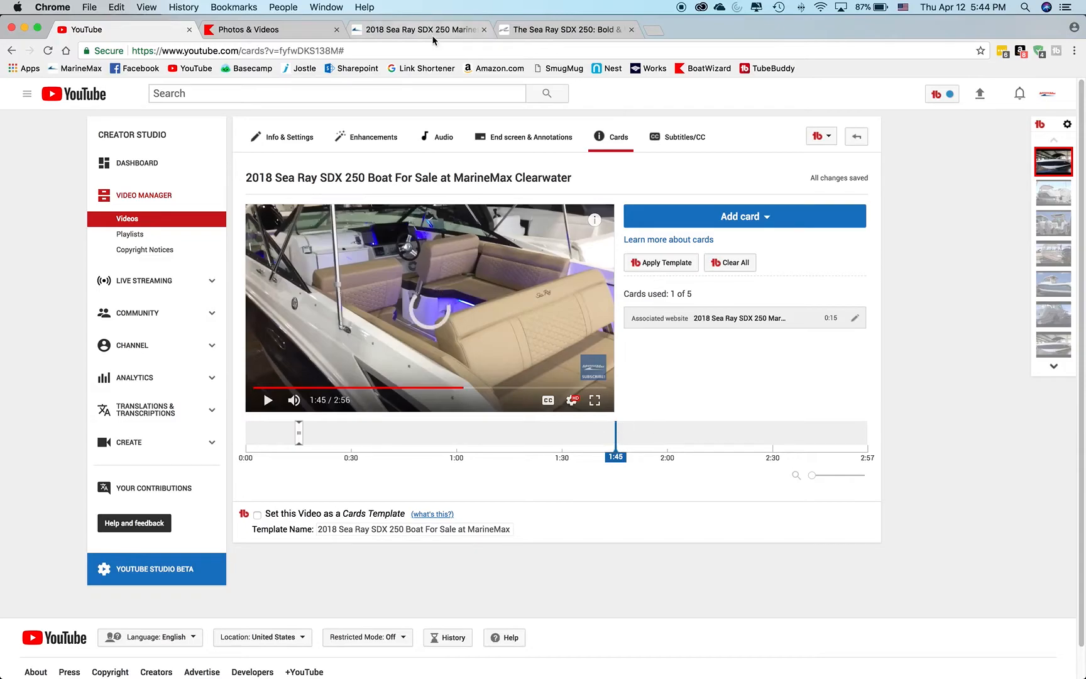
{"action": "left_click", "coordinate": [428, 30]}
{"action": "mouse_move", "coordinate": [286, 104]}
{"action": "left_click", "coordinate": [276, 137]}
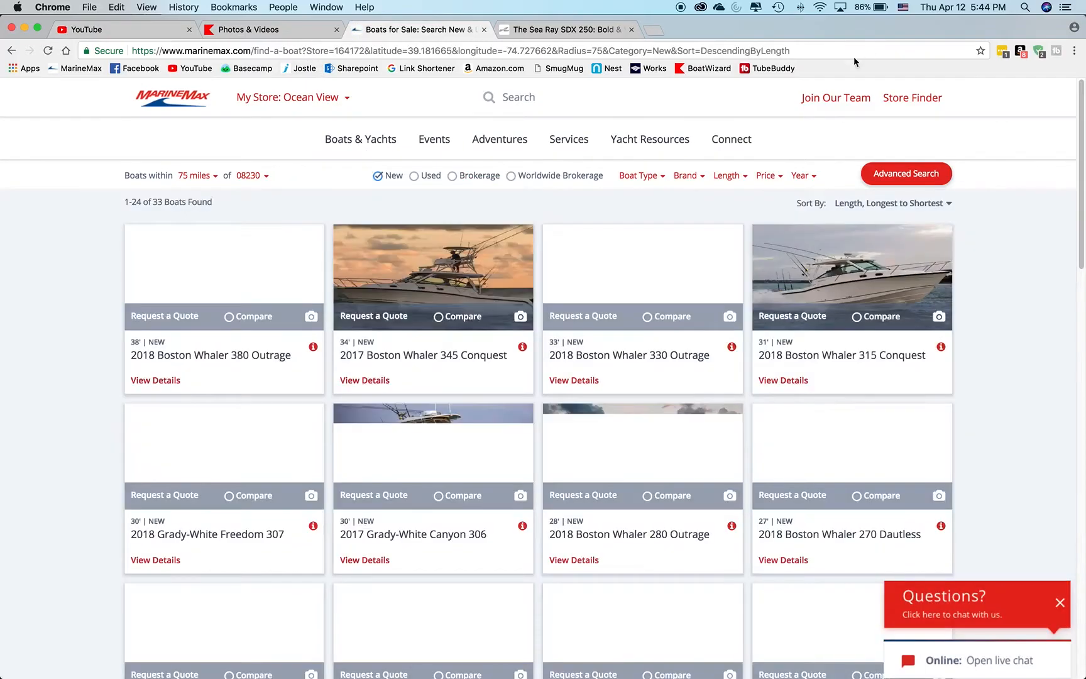
{"action": "left_click", "coordinate": [805, 49]}
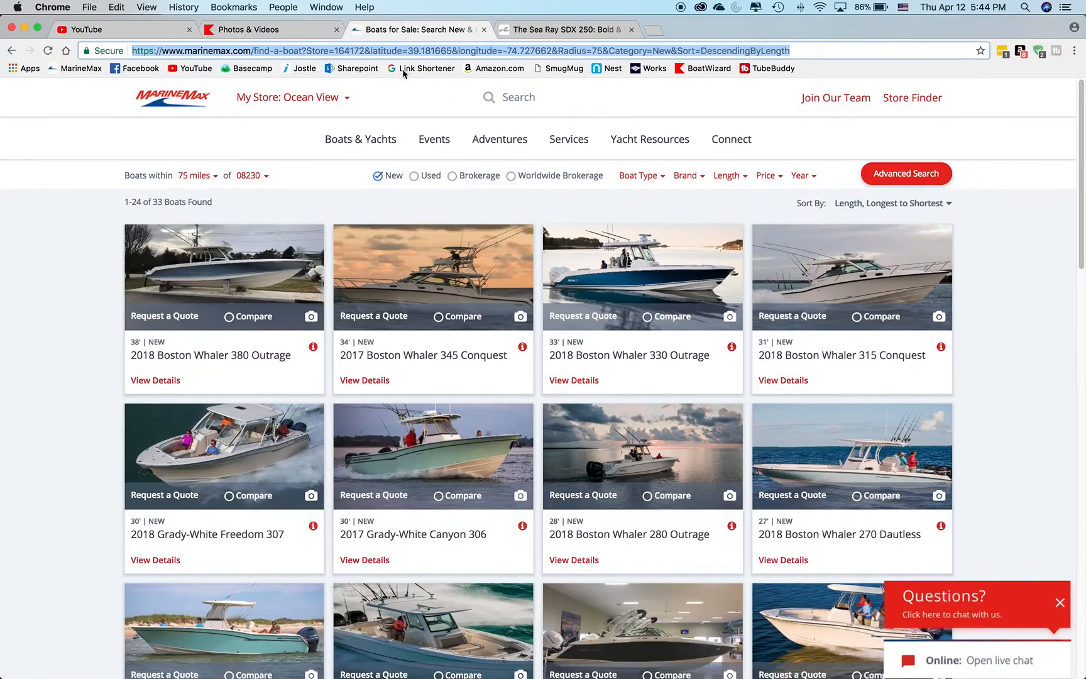
{"action": "left_click", "coordinate": [276, 52]}
{"action": "left_click_drag", "start_coordinate": [302, 51], "coordinate": [116, 55]}
{"action": "key", "text": "super+c"}
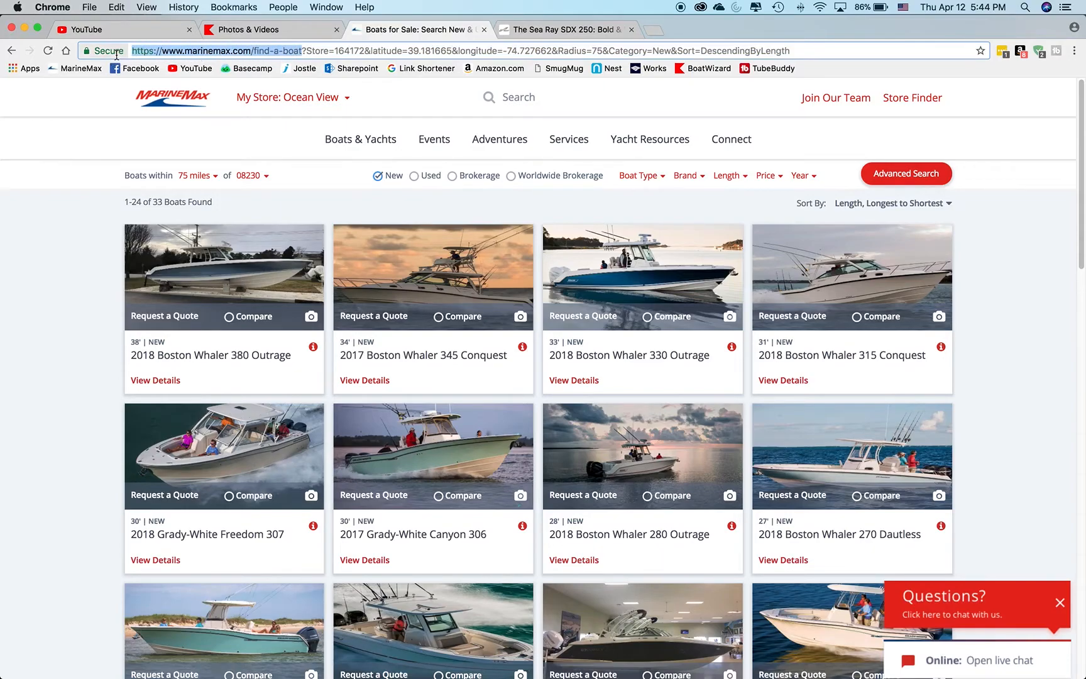
{"action": "left_click", "coordinate": [151, 35]}
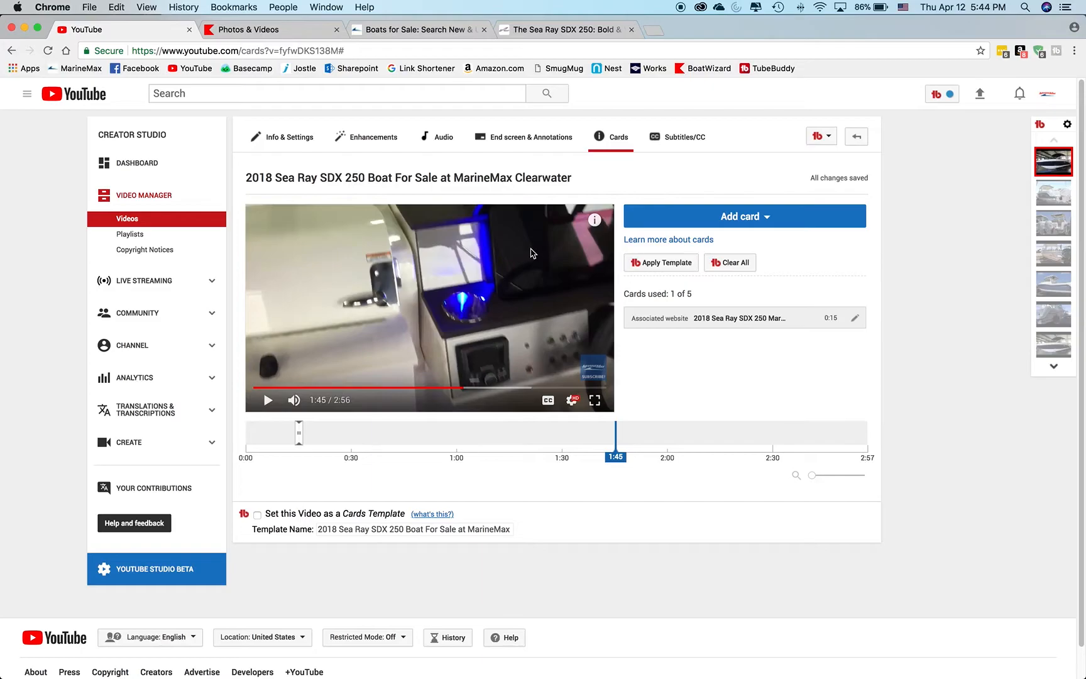
{"action": "left_click", "coordinate": [767, 220]}
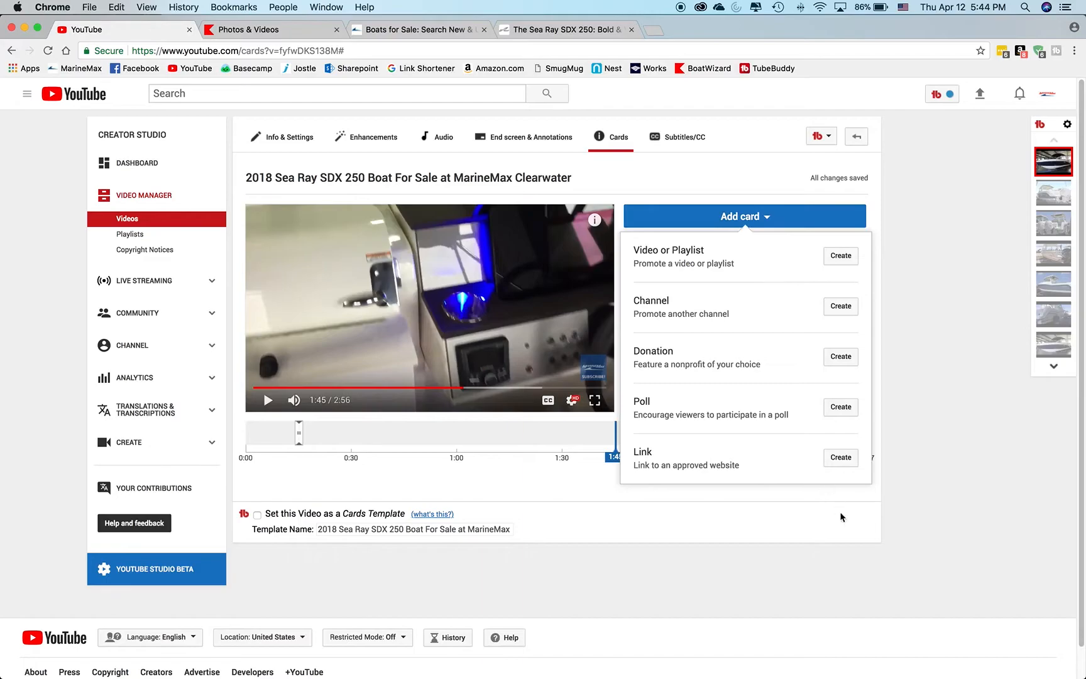
{"action": "left_click", "coordinate": [842, 459]}
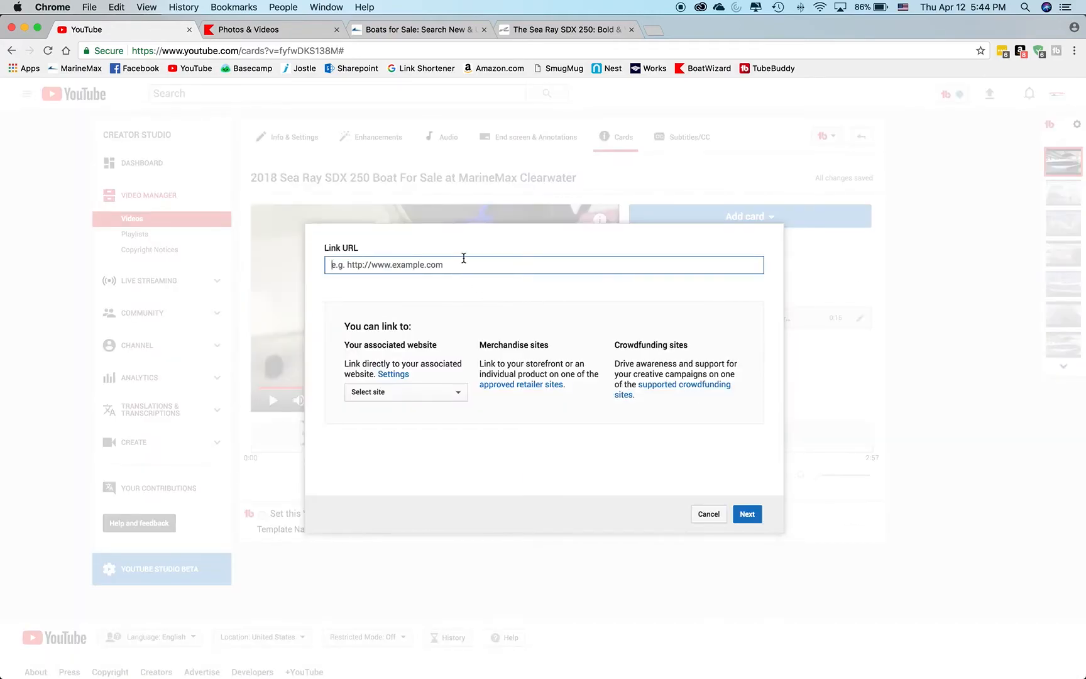
{"action": "key", "text": "super+v"}
{"action": "left_click", "coordinate": [747, 513]}
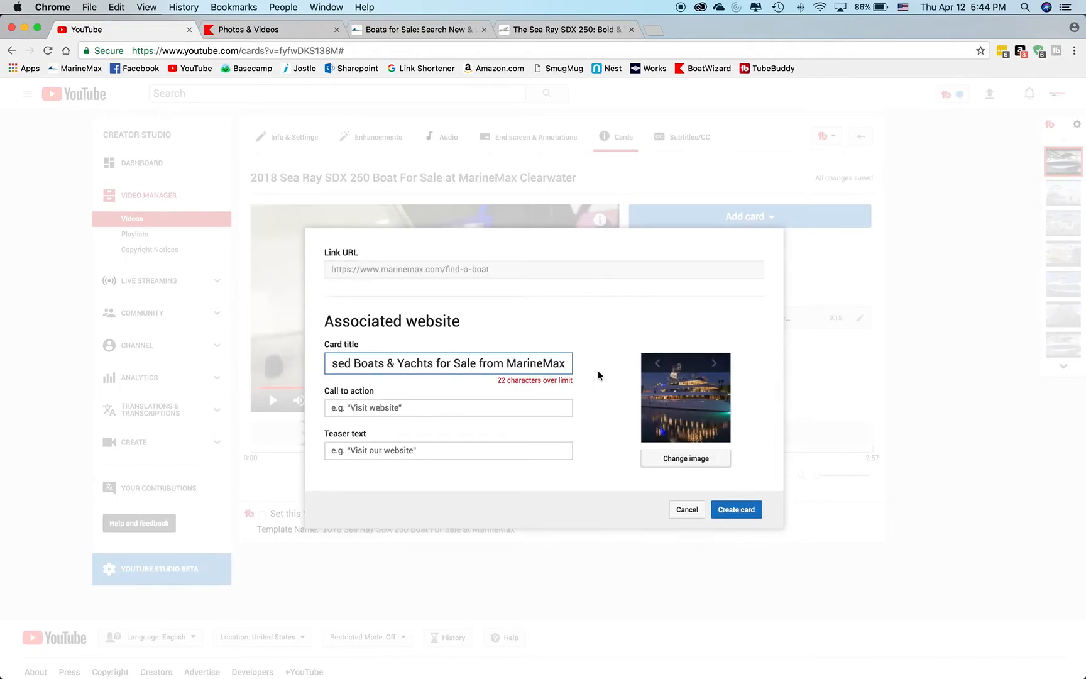
Browse the card's suggested images and choose the yacht at sunset.
{"action": "left_click", "coordinate": [715, 364]}
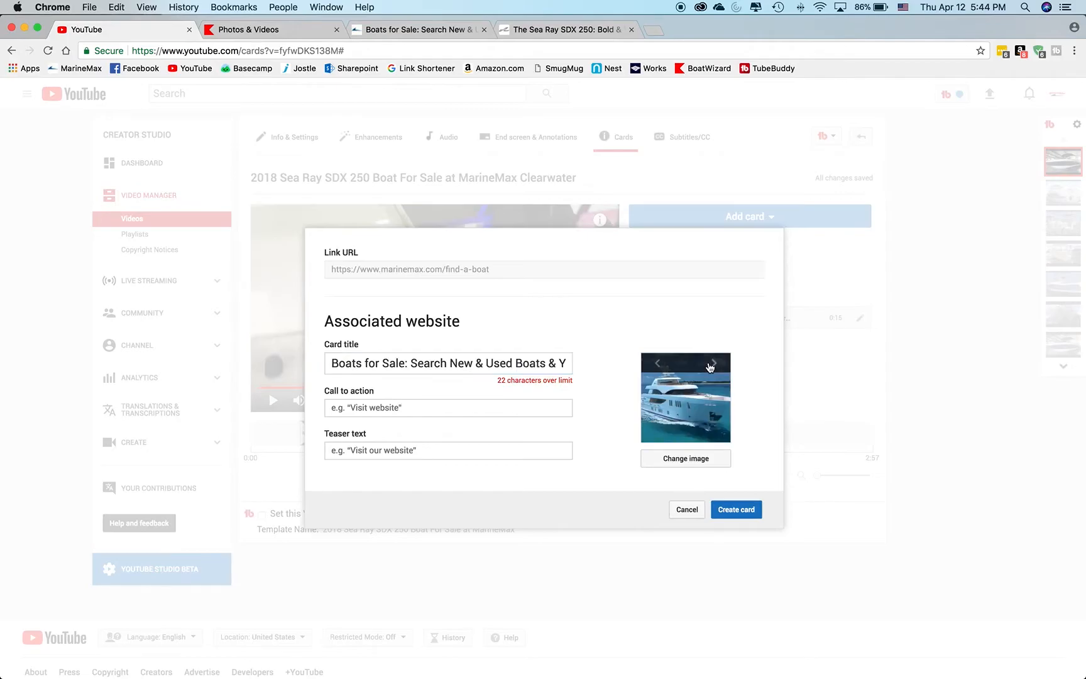
{"action": "left_click", "coordinate": [660, 364]}
{"action": "left_click", "coordinate": [660, 364]}
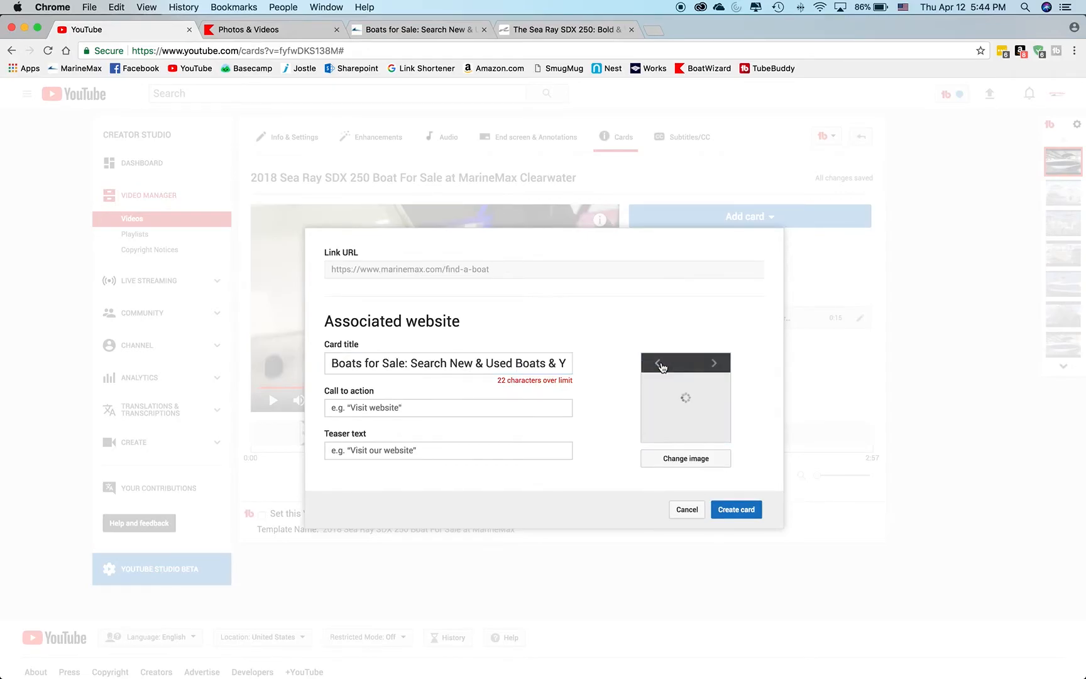
{"action": "left_click", "coordinate": [659, 365]}
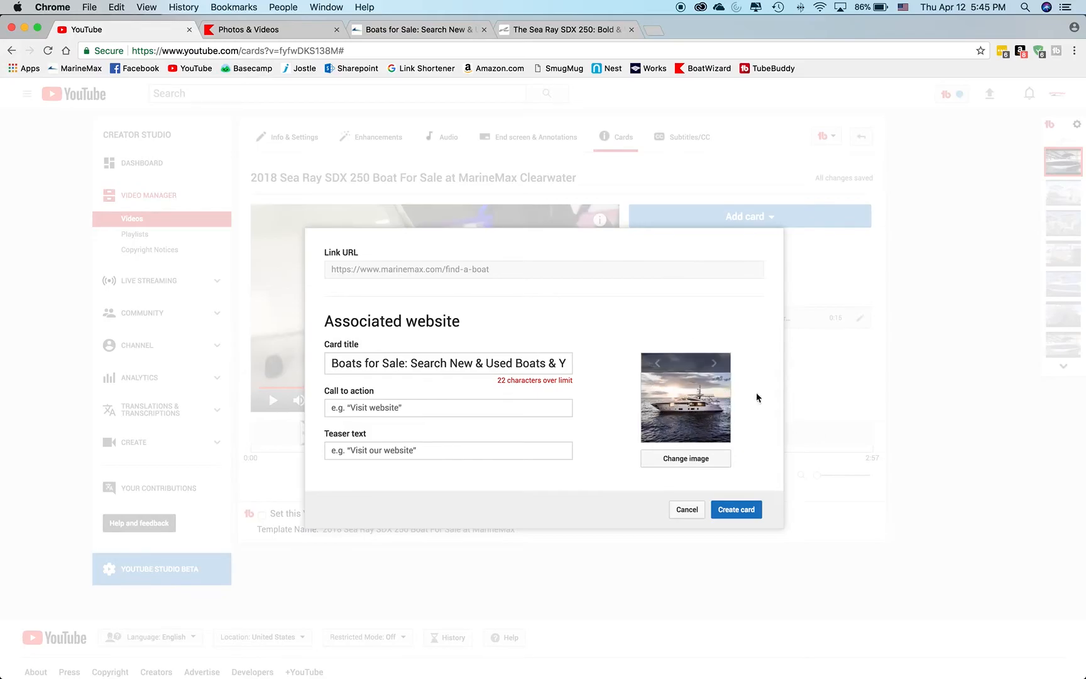
View the 2018 Boston Whaler 380 Outrage listing on the MarineMax site and return to the card details.
{"action": "left_click", "coordinate": [433, 35]}
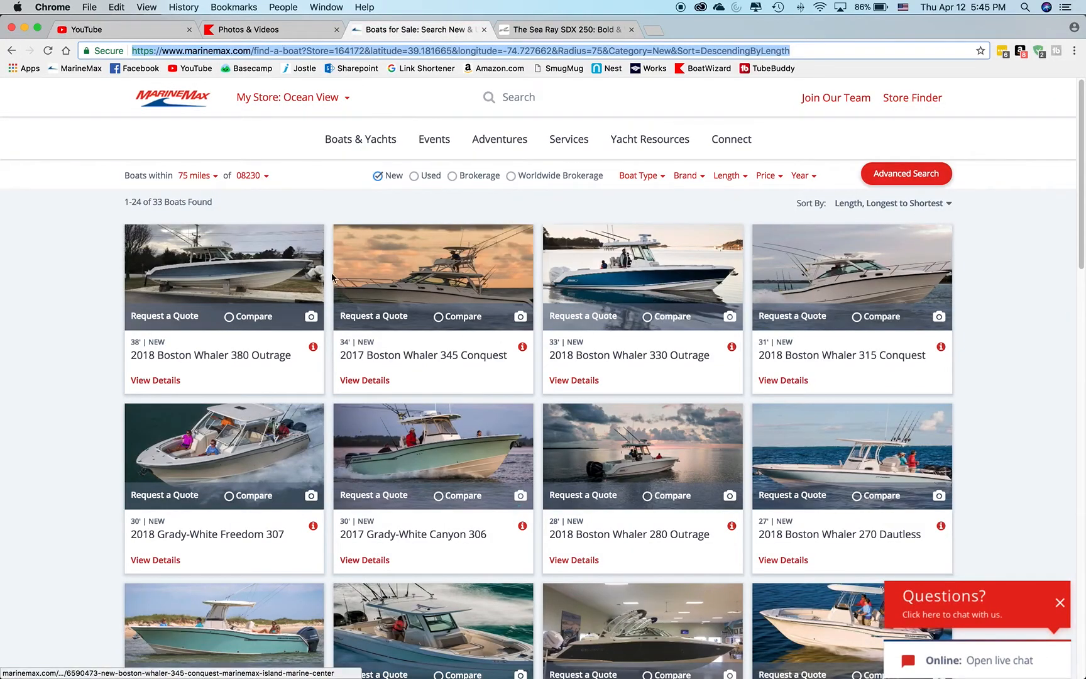
{"action": "left_click", "coordinate": [238, 264]}
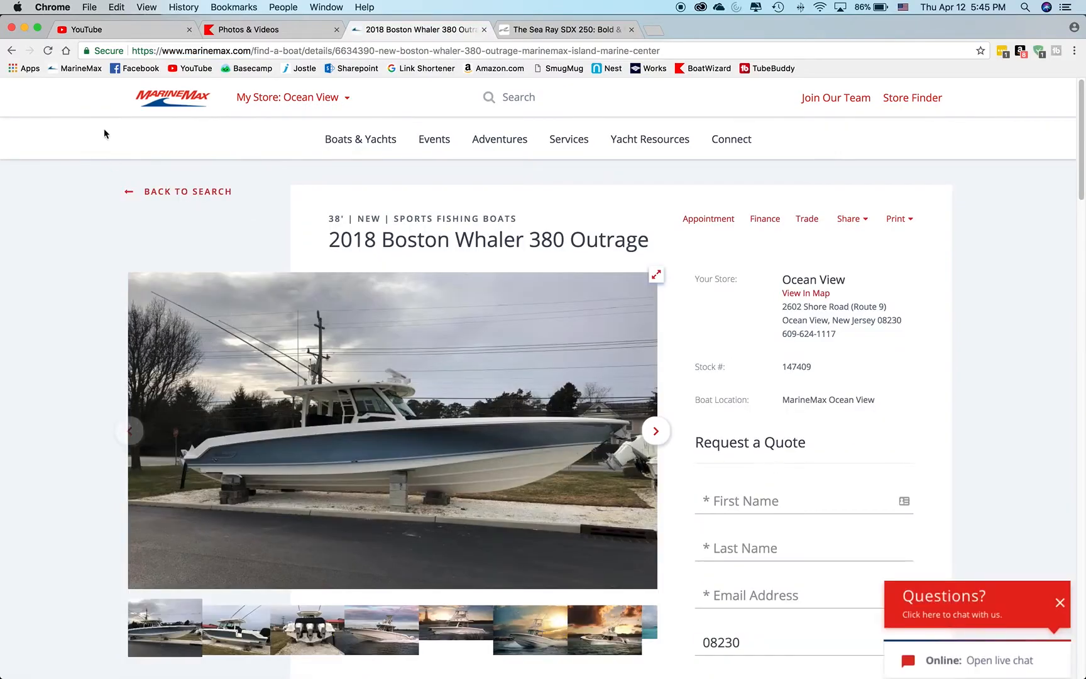
{"action": "left_click", "coordinate": [129, 32]}
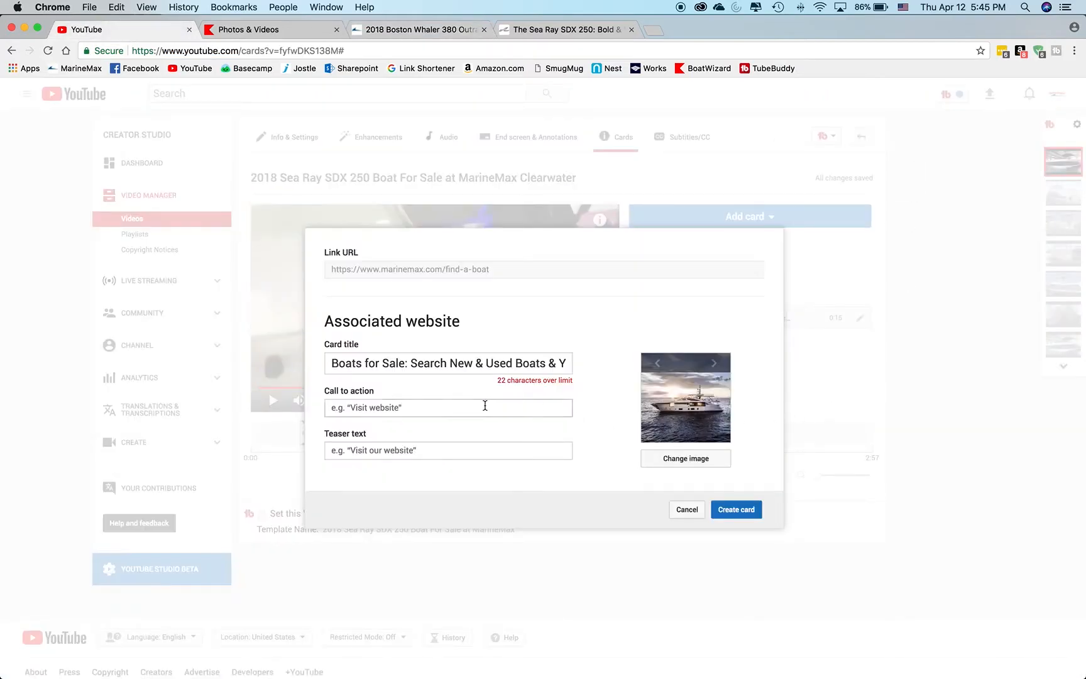
Replace the card title with the suggested "MarineMax: New and Used Boats | Service".
{"action": "left_click", "coordinate": [559, 361]}
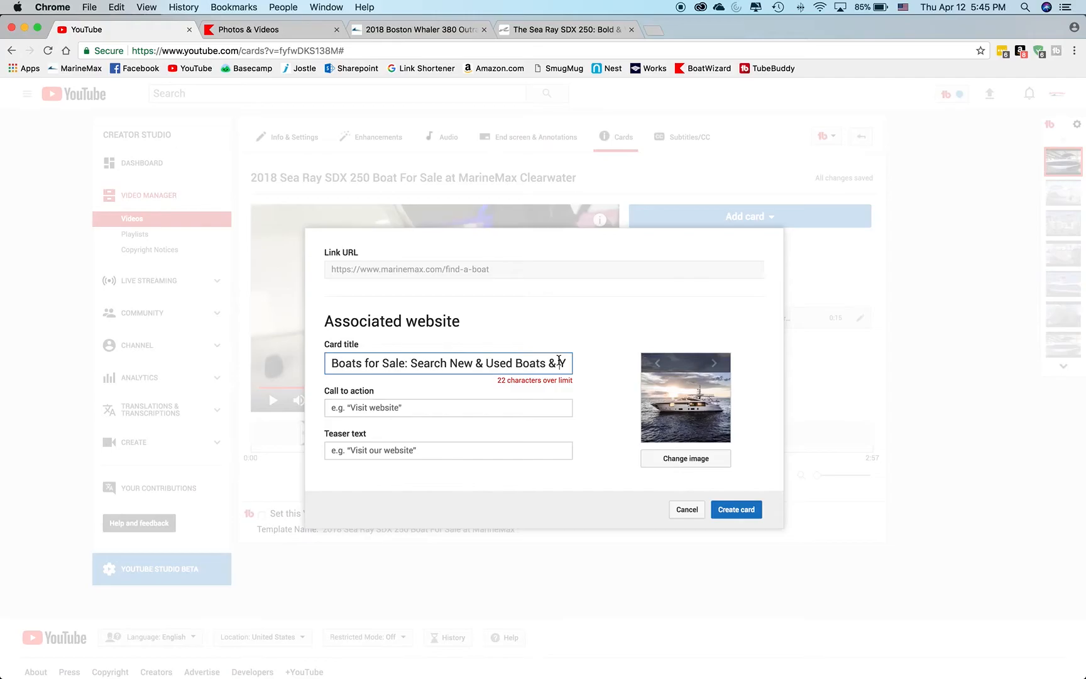
{"action": "key", "text": "super+a"}
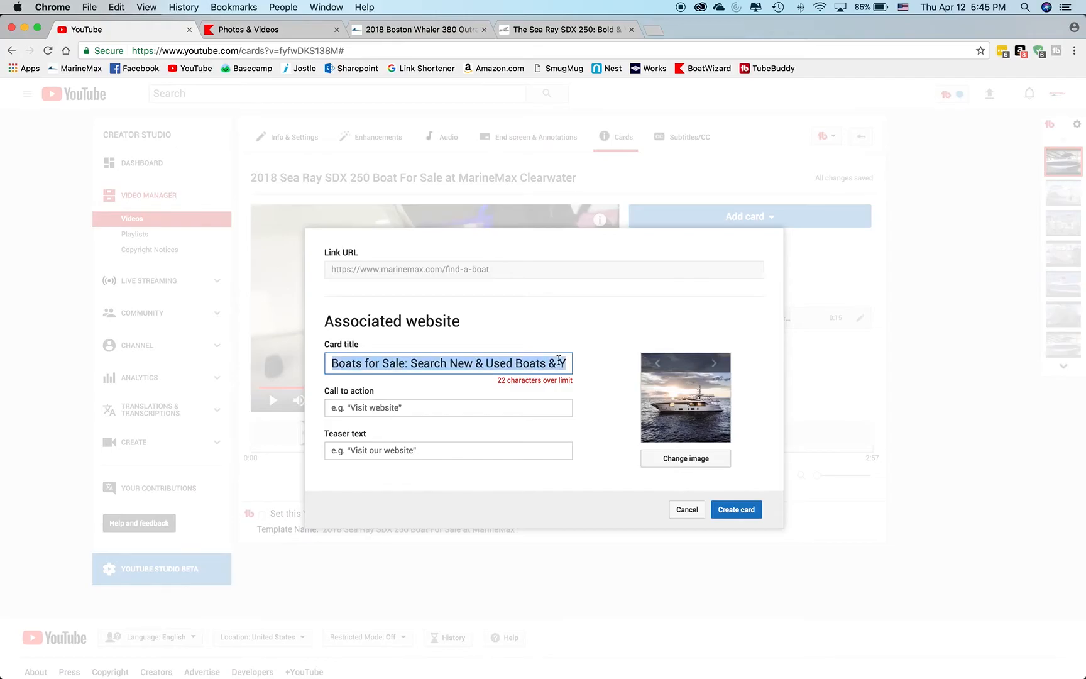
{"action": "key", "text": "BackSpace"}
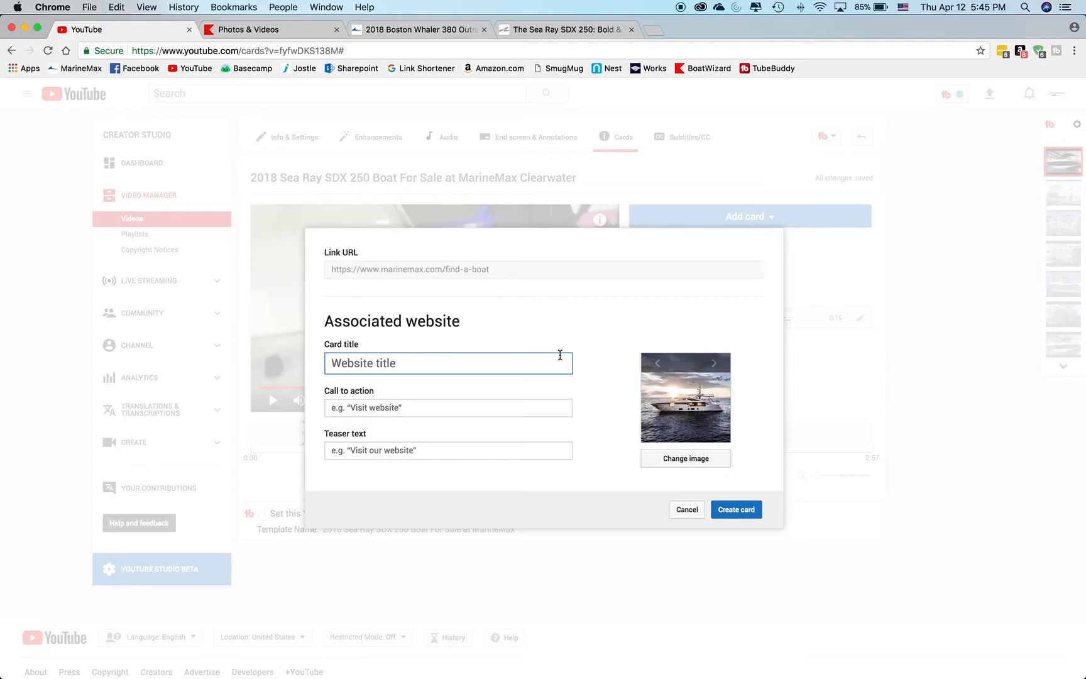
{"action": "type", "text": "ma"}
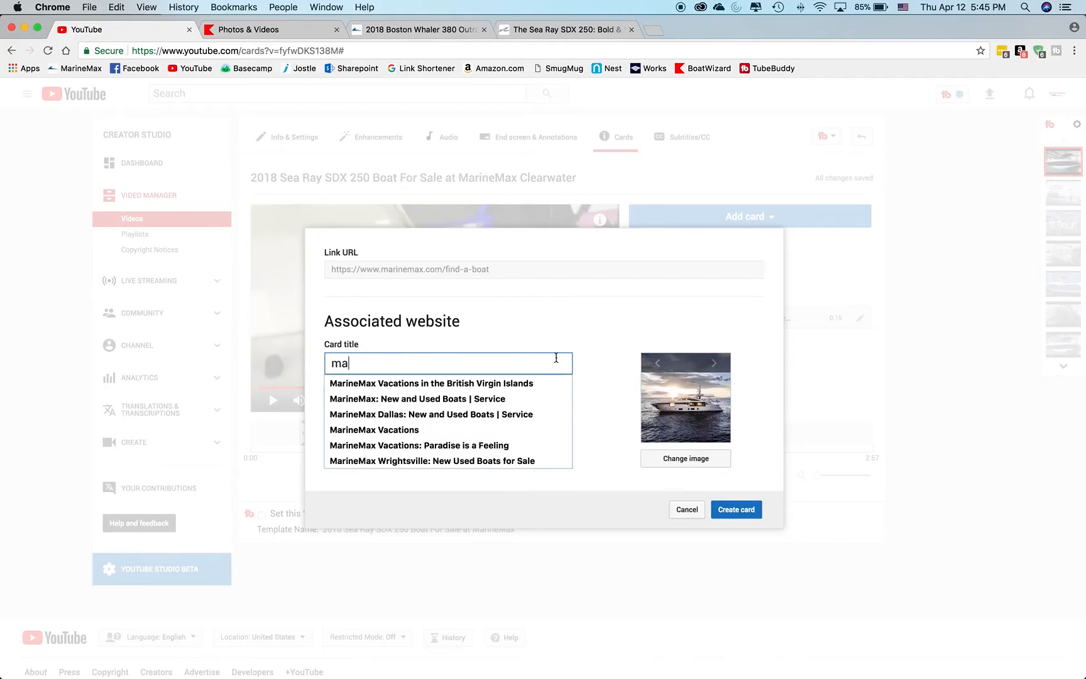
{"action": "left_click", "coordinate": [437, 399]}
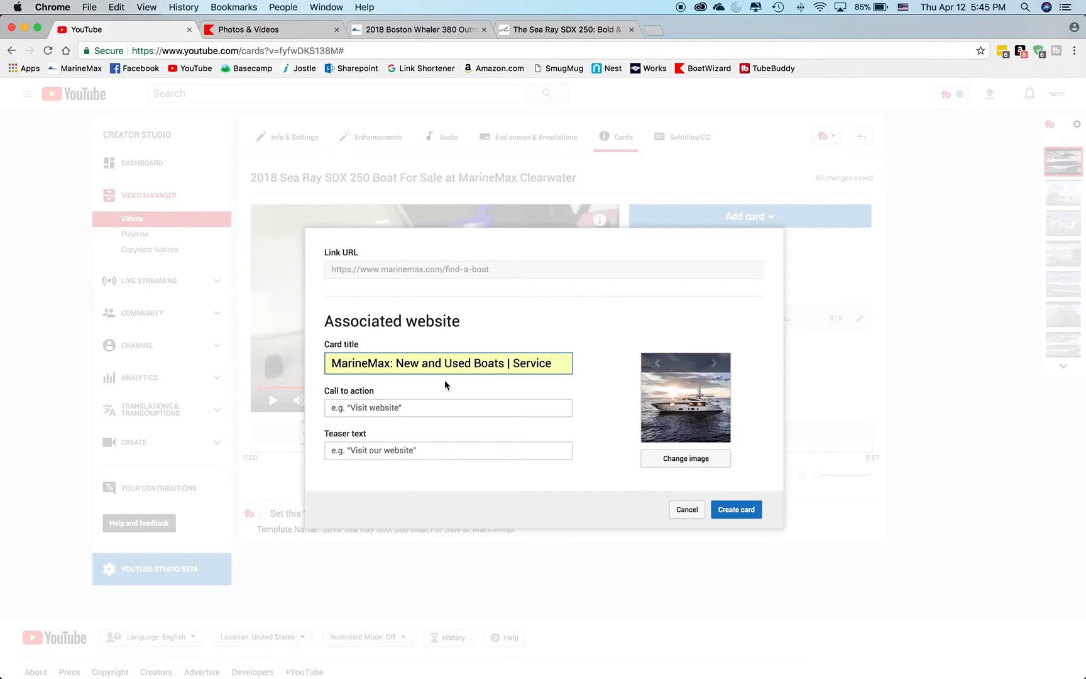
Set the call to action to "Click Here" and the teaser to "Click Here For Boat Listings", and create the card.
{"action": "left_click", "coordinate": [436, 406]}
{"action": "type", "text": "Click Here"}
{"action": "key", "text": "Tab"}
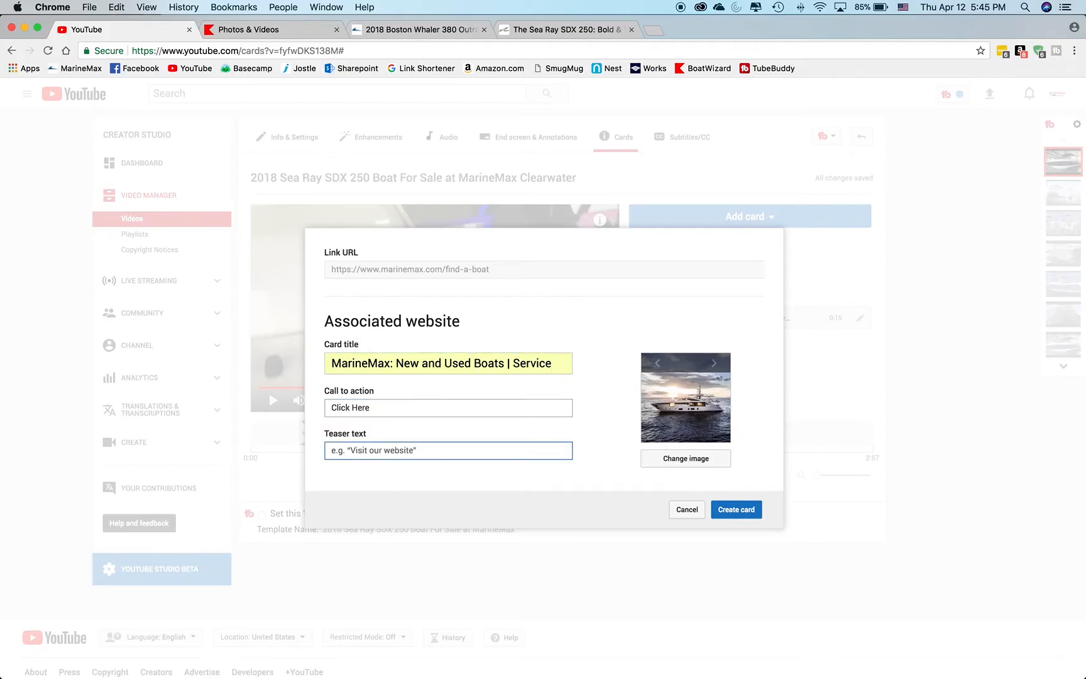
{"action": "type", "text": "Click Here For Boat Listings"}
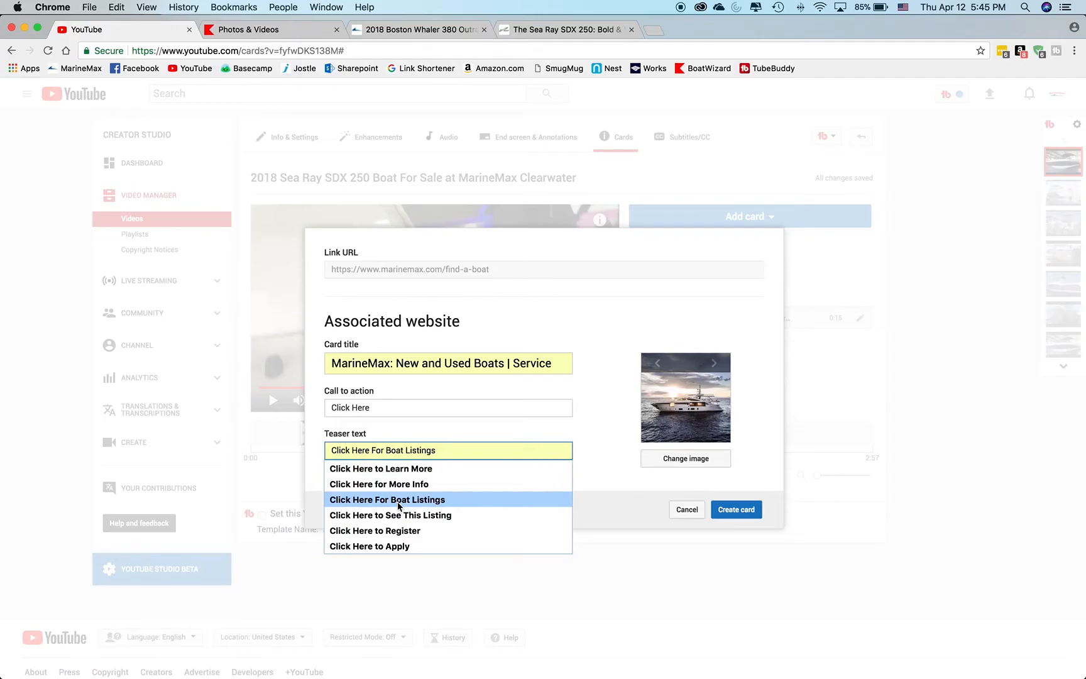
{"action": "left_click", "coordinate": [397, 500]}
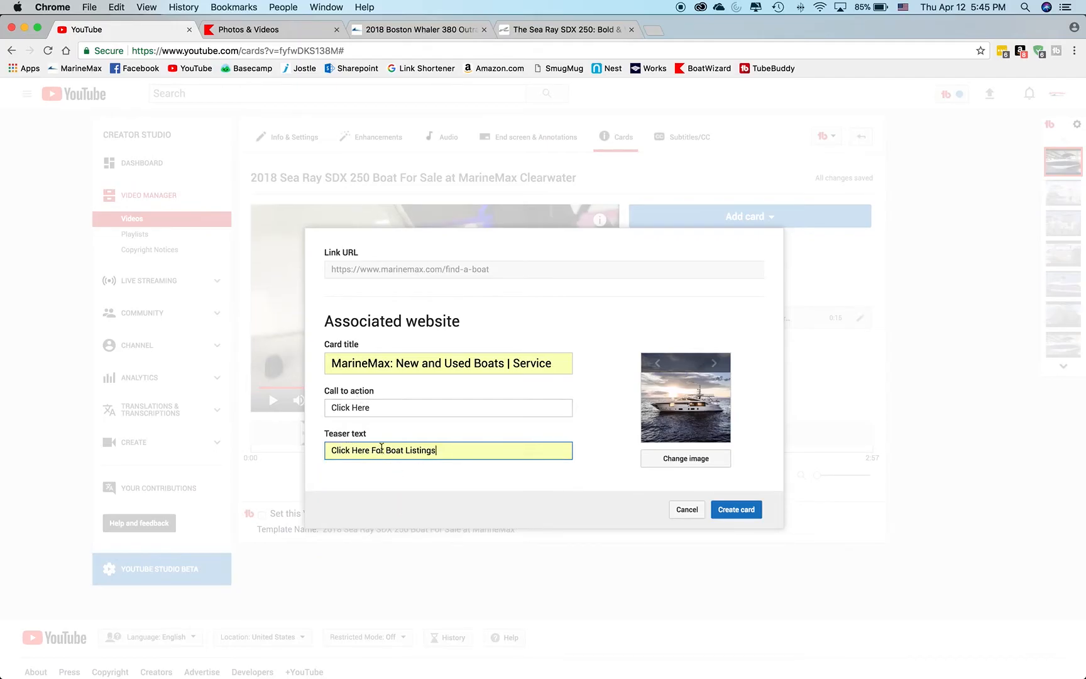
{"action": "left_click", "coordinate": [435, 448]}
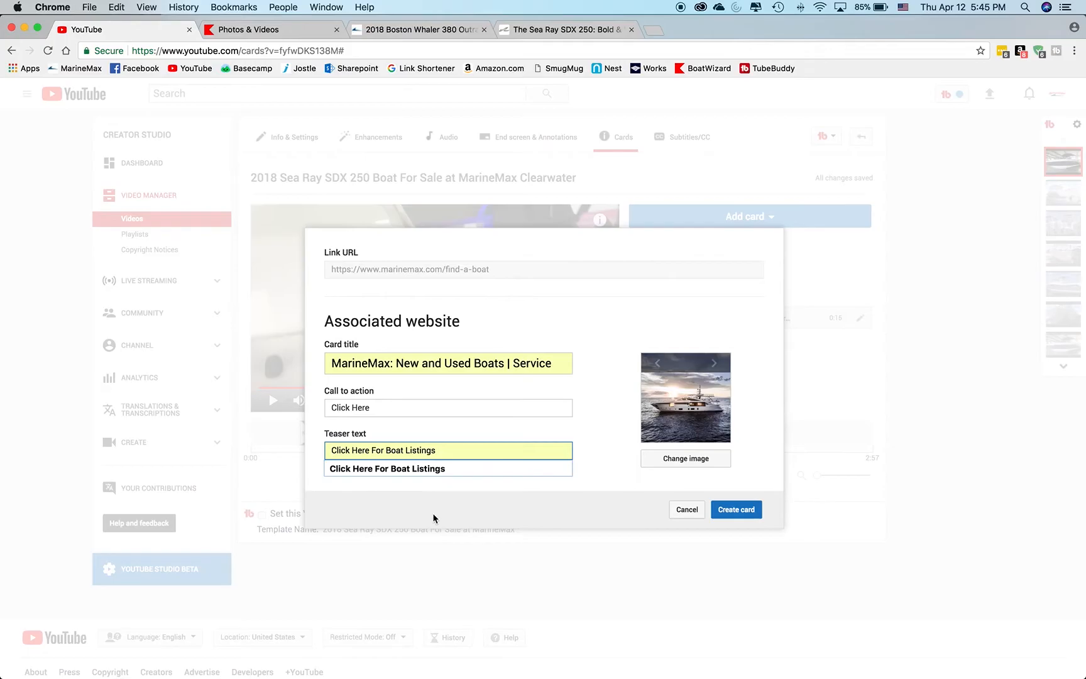
{"action": "left_click", "coordinate": [741, 514]}
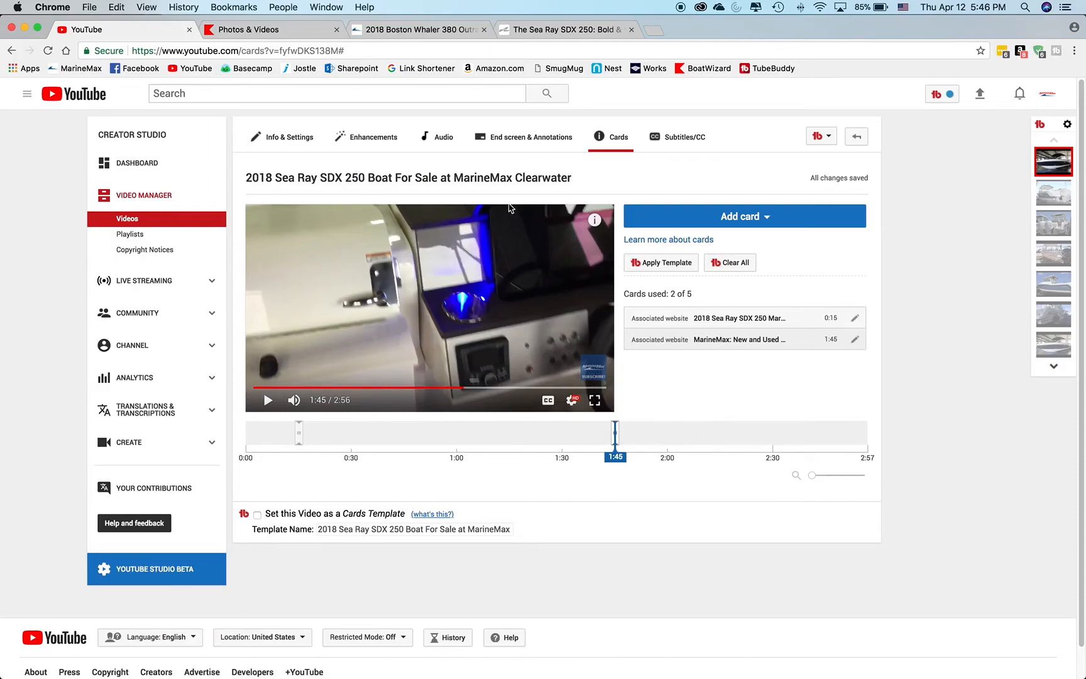
Open the watch page of the 2018 Sea Ray SDX 250 video.
{"action": "left_click", "coordinate": [506, 182]}
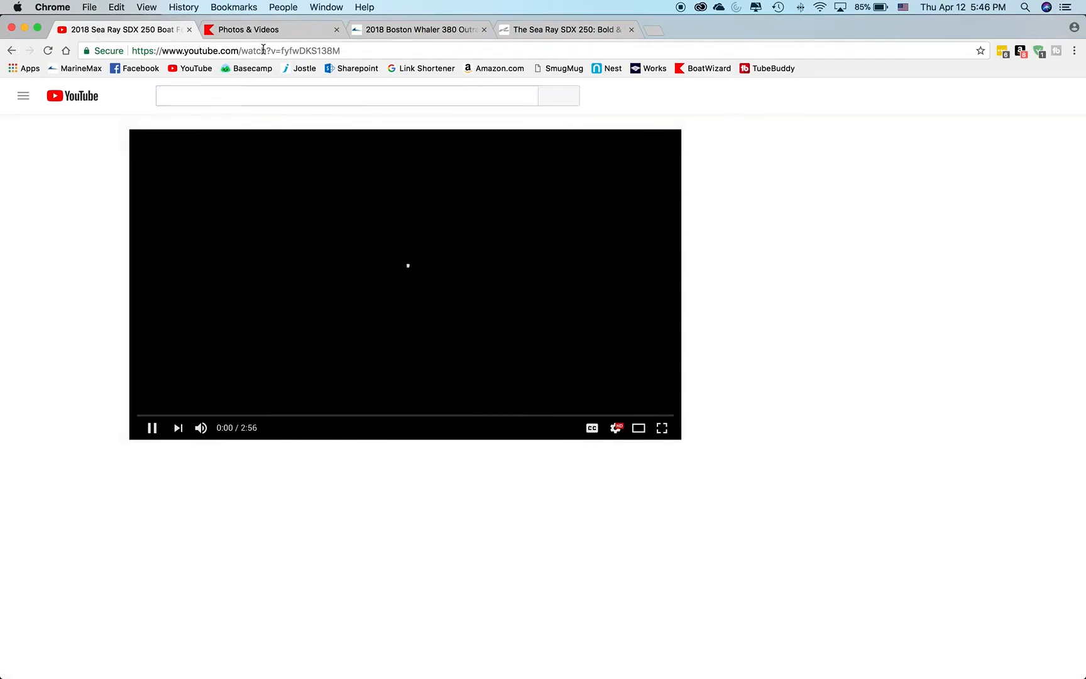
Return to the cards editor, pause the preview, and open the channel's video list in Creator Studio.
{"action": "left_click", "coordinate": [12, 51]}
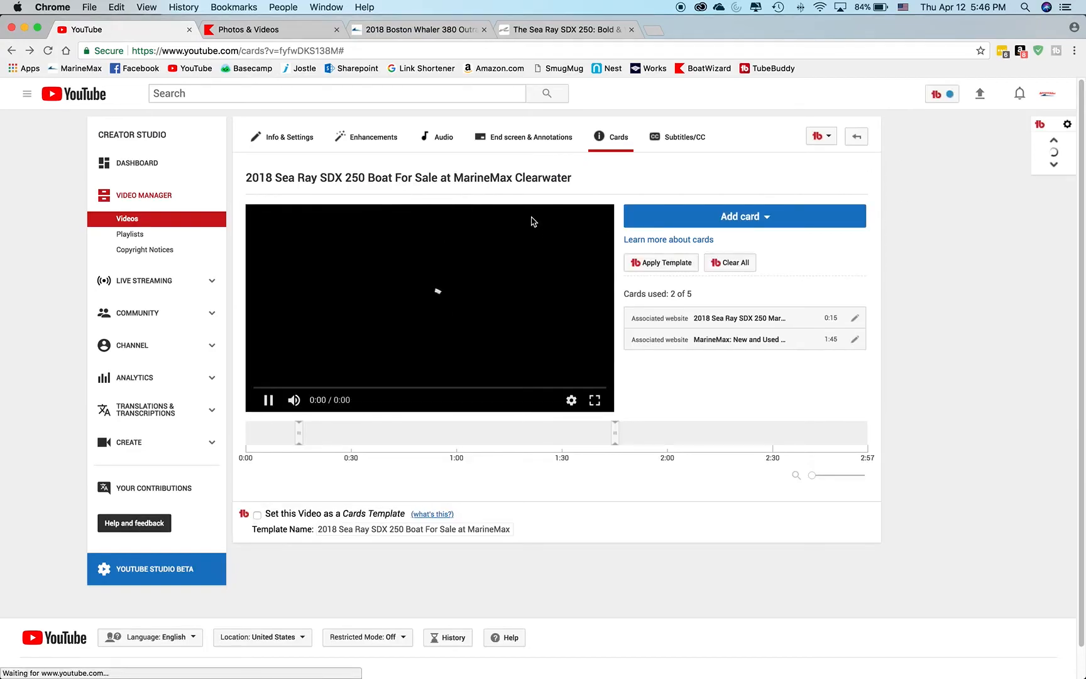
{"action": "left_click", "coordinate": [272, 402]}
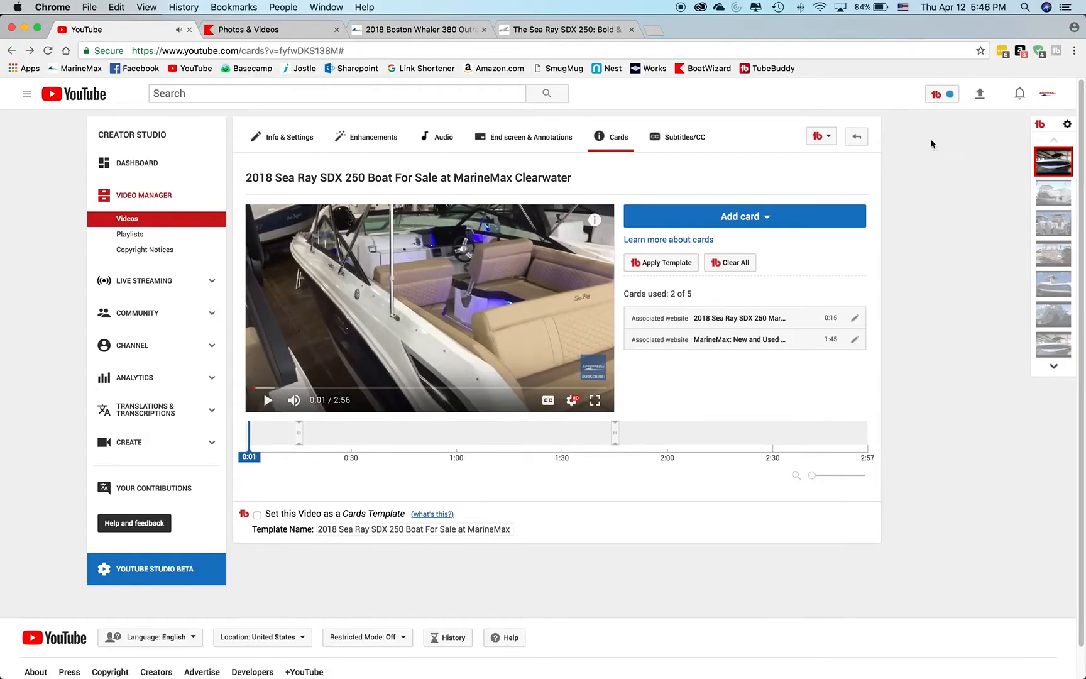
{"action": "left_click", "coordinate": [1047, 96]}
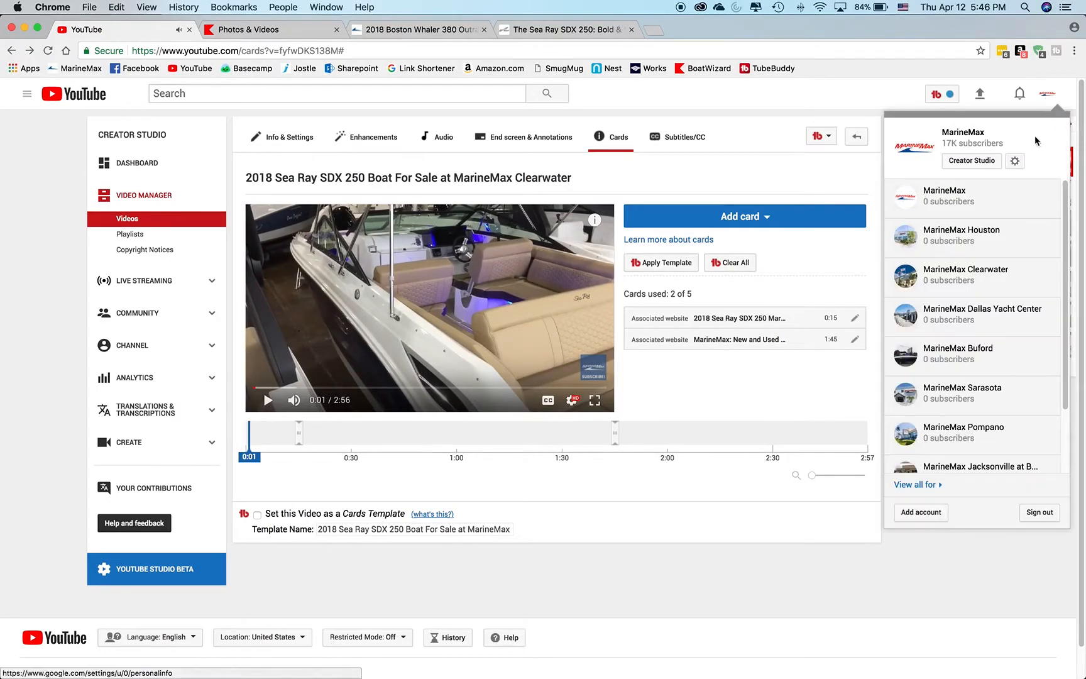
{"action": "left_click", "coordinate": [969, 162]}
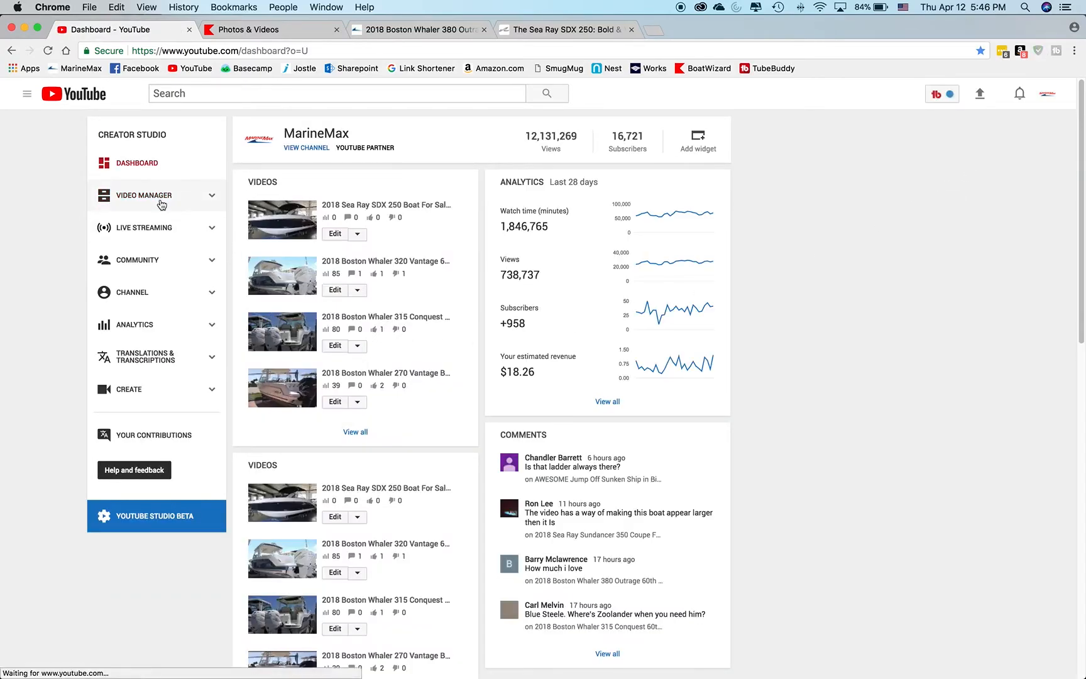
{"action": "left_click", "coordinate": [161, 200]}
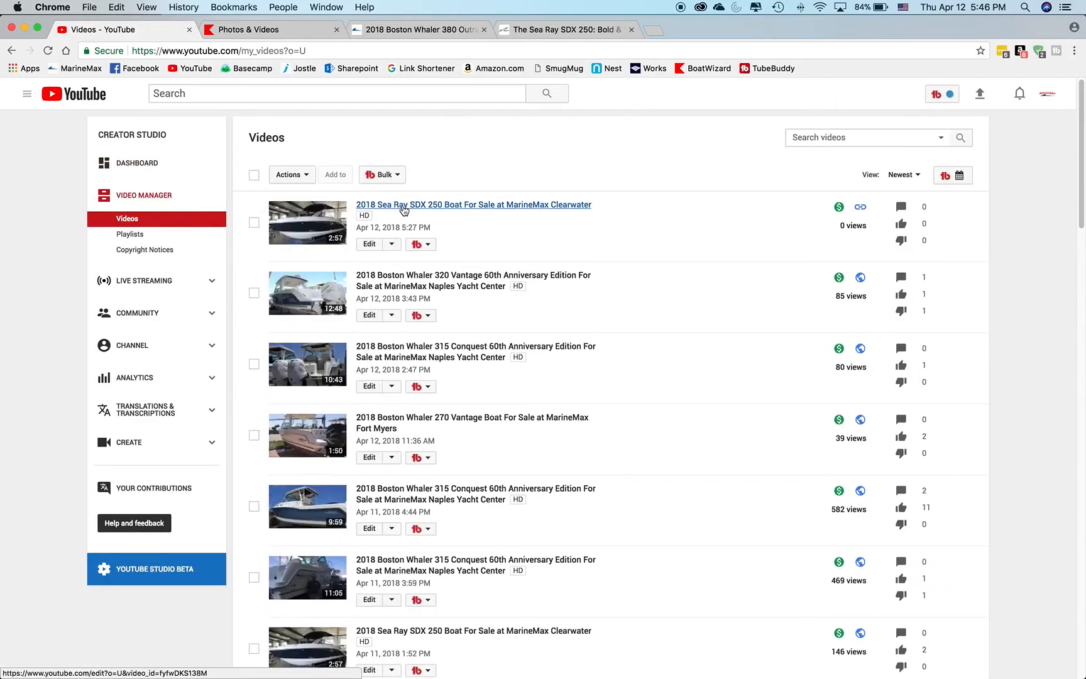
Open the watch page of the "2018 Sea Ray SDX 250 Boat For Sale at MarineMax Clearwater" video and select its URL.
{"action": "left_click", "coordinate": [403, 207]}
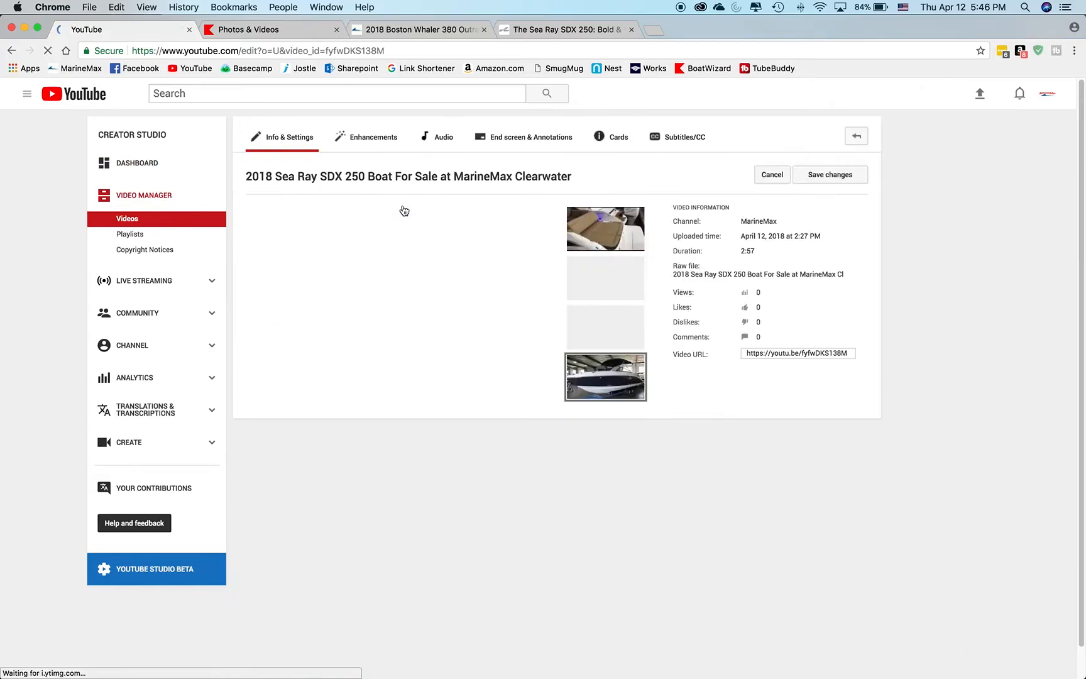
{"action": "left_click", "coordinate": [362, 180]}
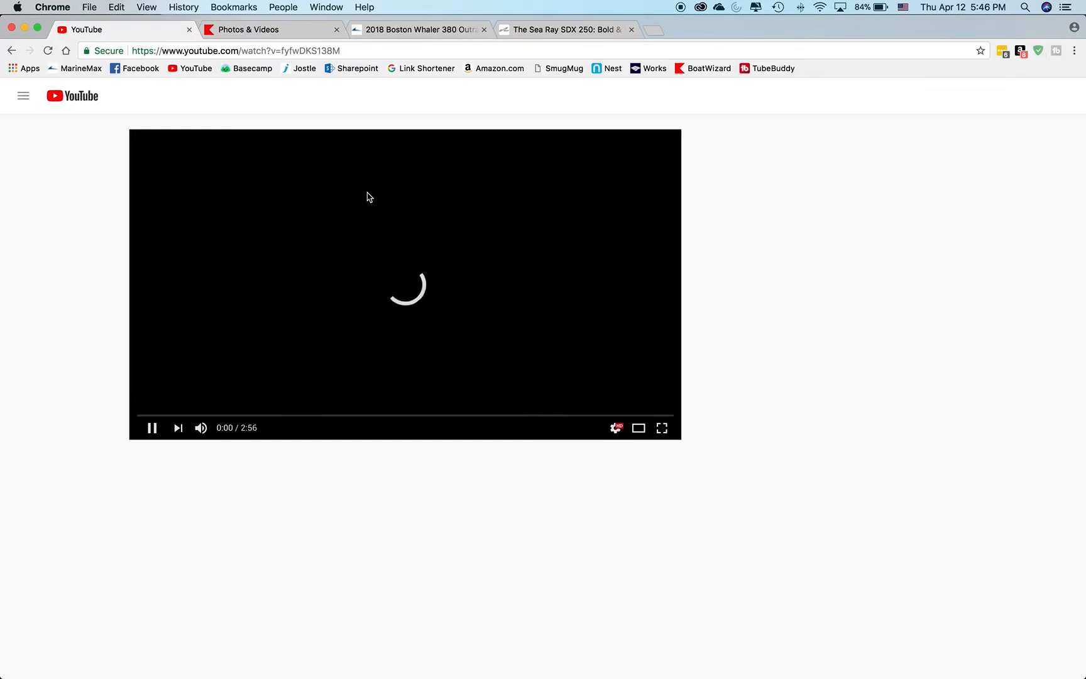
{"action": "left_click", "coordinate": [344, 52]}
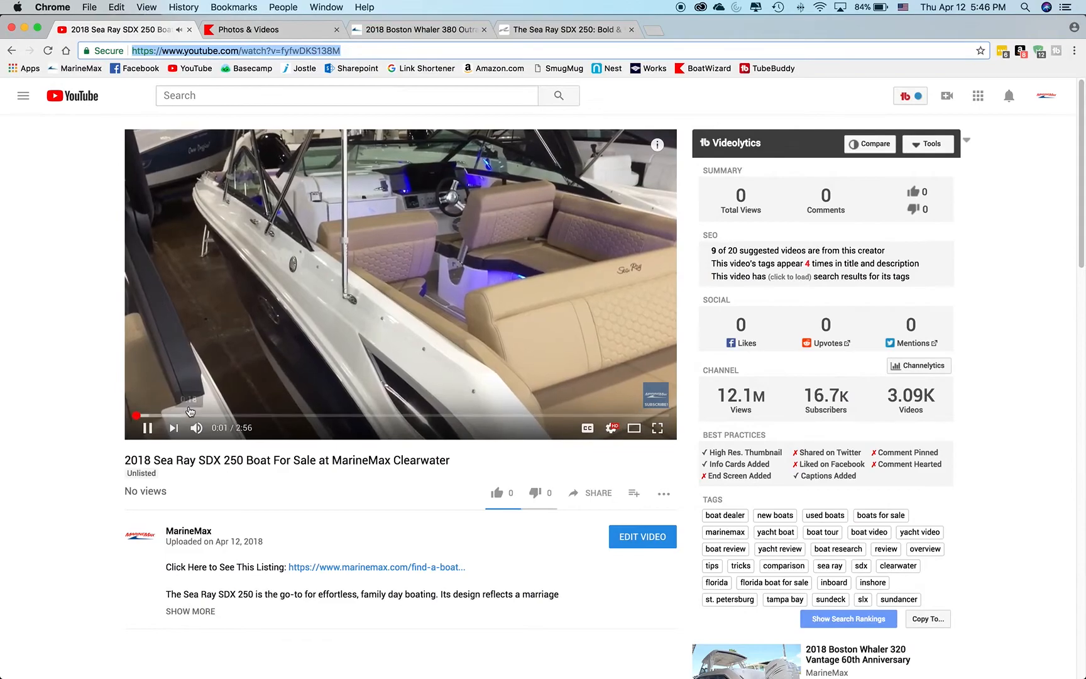
Switch to the Sea Ray SDX 250 listing in BoatWizard and look at the boat inventory search.
{"action": "left_click", "coordinate": [304, 30]}
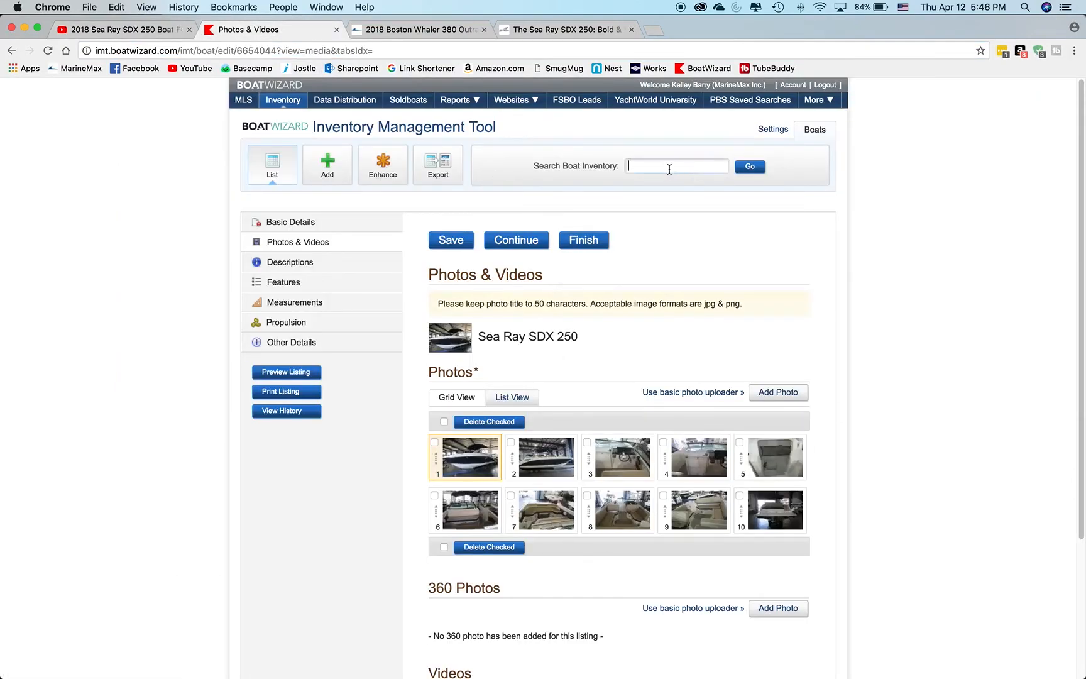
{"action": "left_click", "coordinate": [578, 31]}
{"action": "left_click", "coordinate": [413, 31]}
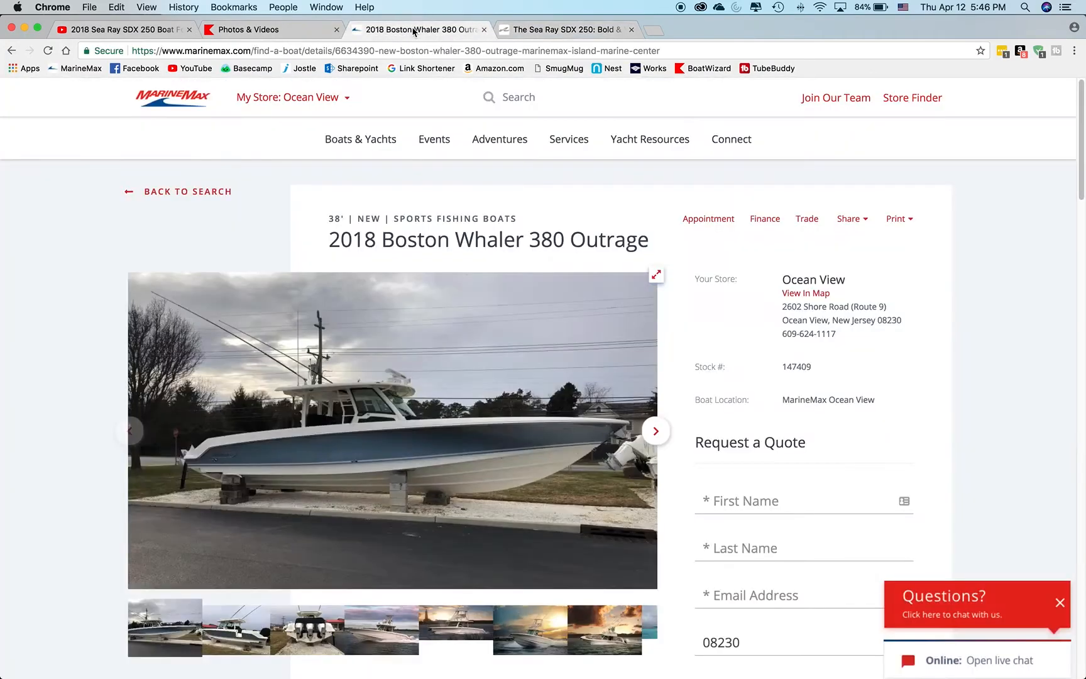
{"action": "left_click", "coordinate": [277, 29]}
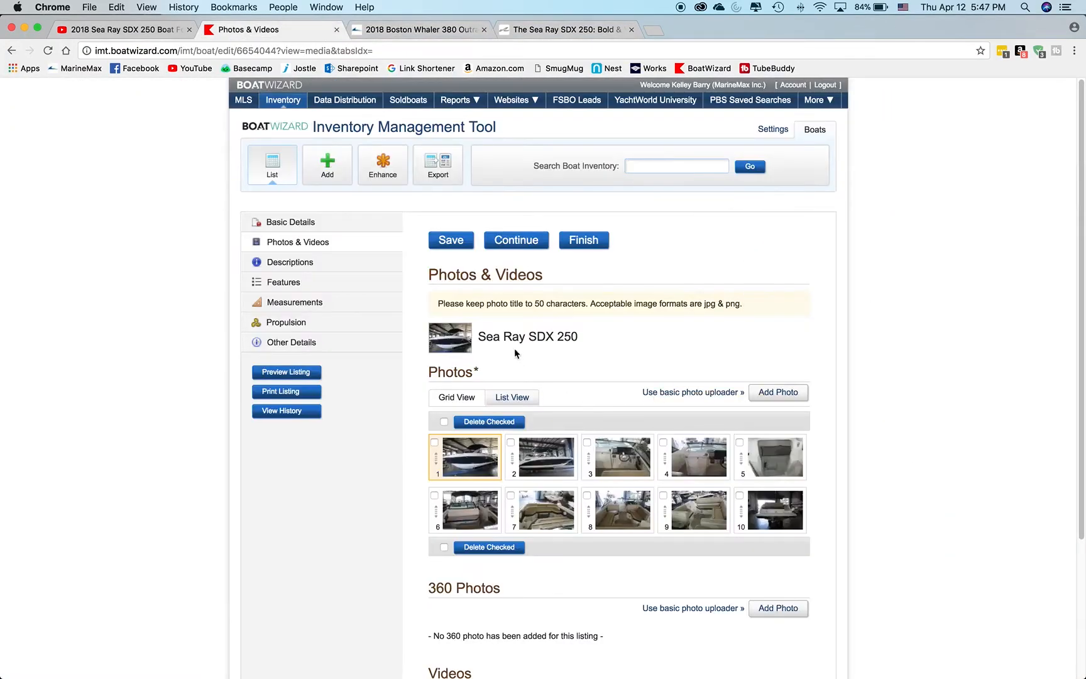
{"action": "left_click", "coordinate": [653, 167]}
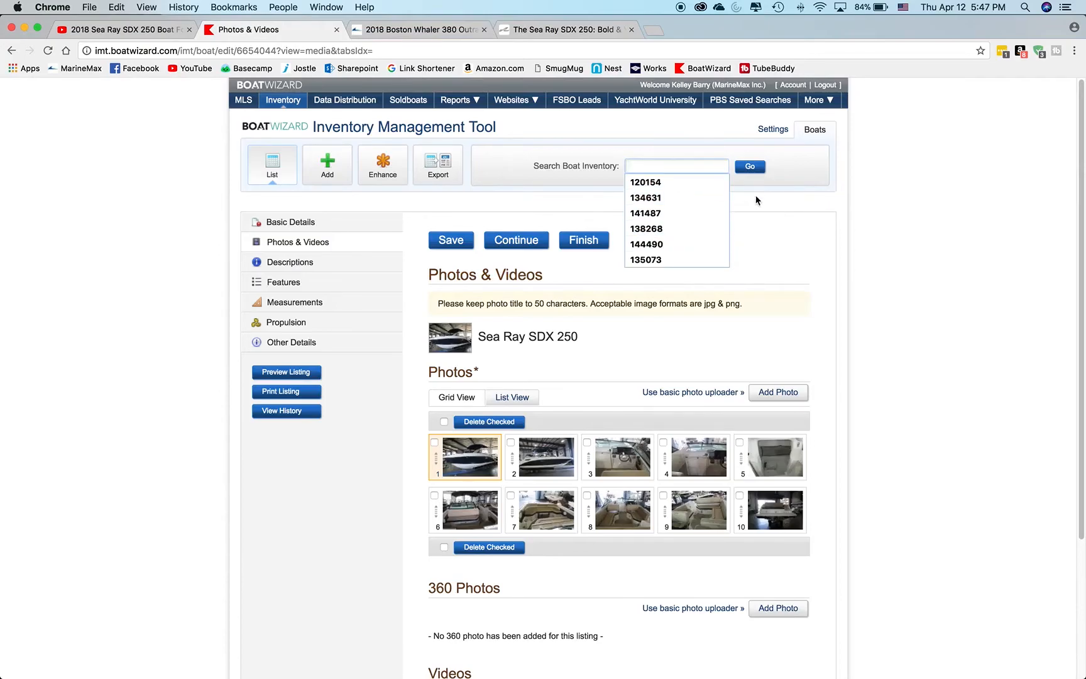
{"action": "left_click", "coordinate": [768, 212]}
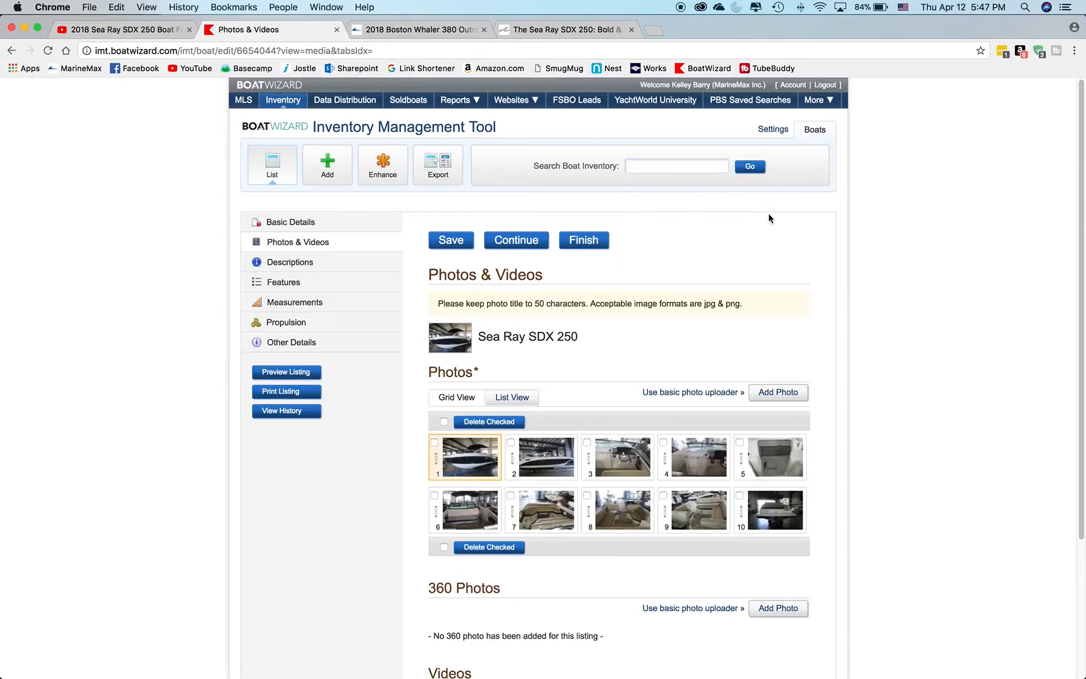
View the listing's Basic Details and return to the video list in its Photos & Videos section.
{"action": "left_click", "coordinate": [298, 225]}
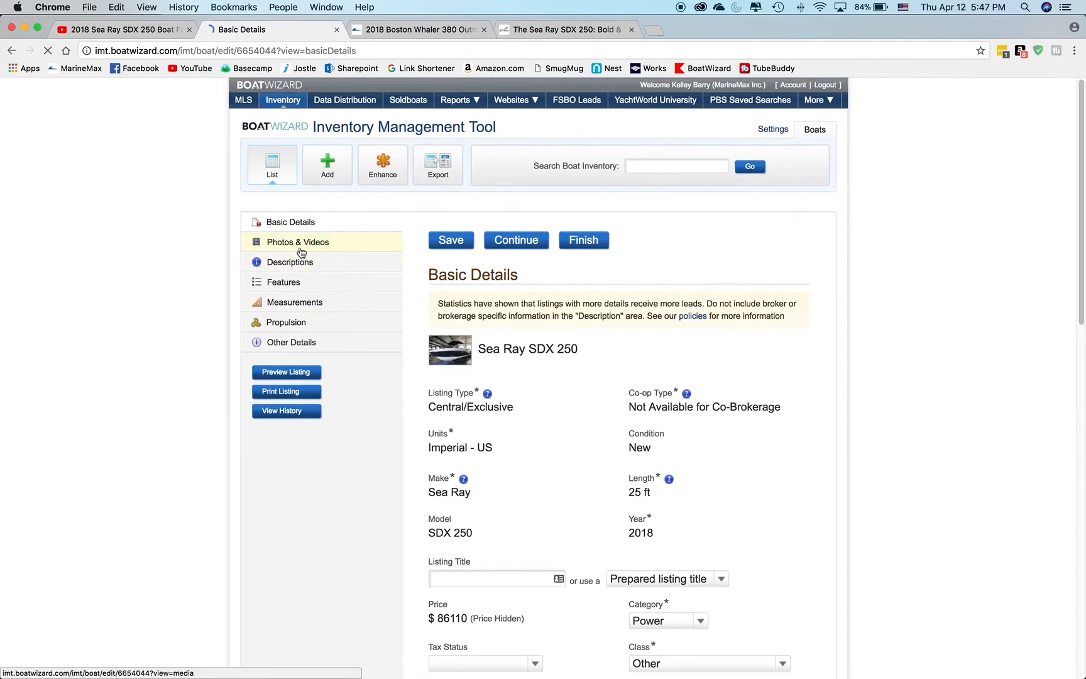
{"action": "left_click", "coordinate": [299, 244]}
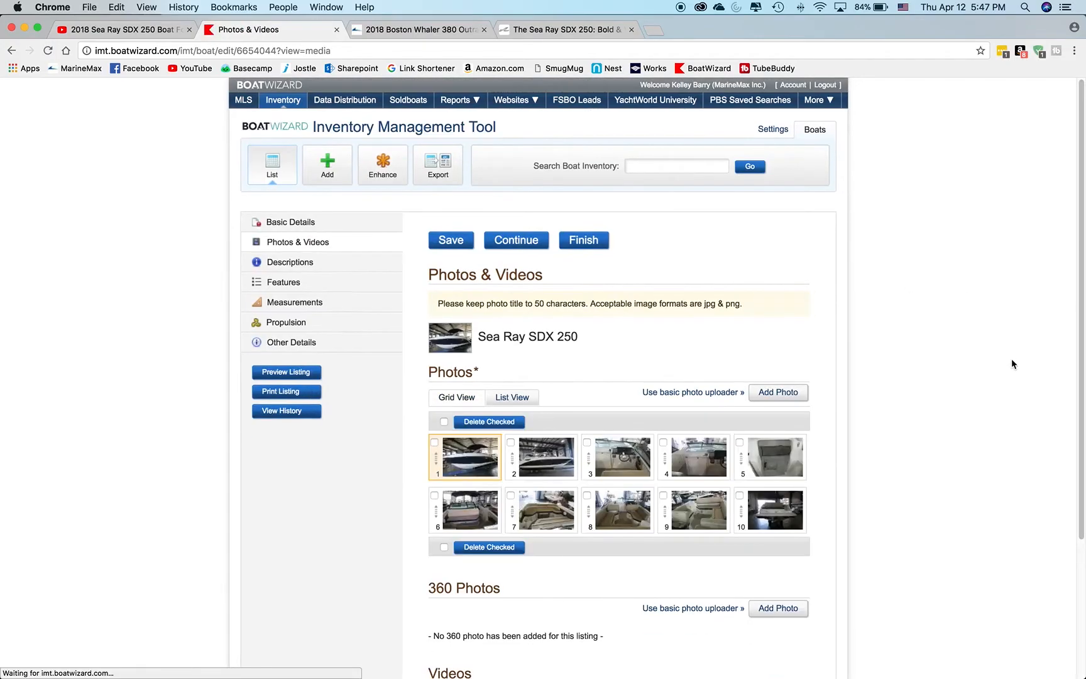
{"action": "scroll", "coordinate": [850, 371], "scroll_direction": "down", "scroll_amount": 5}
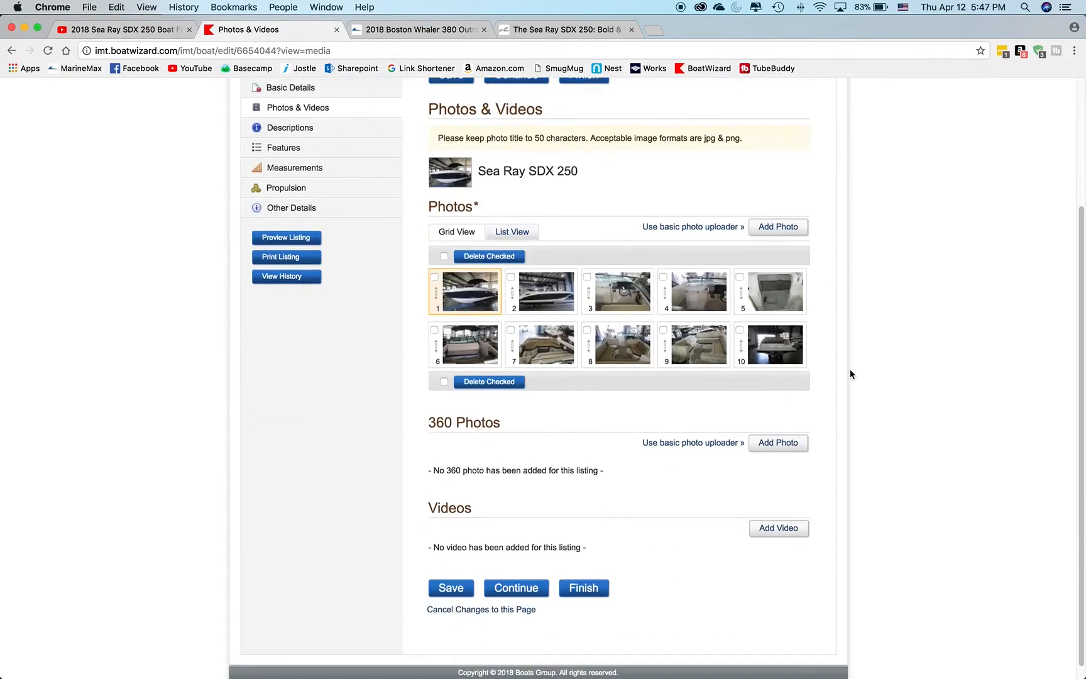
{"action": "scroll", "coordinate": [849, 374], "scroll_direction": "down", "scroll_amount": 1}
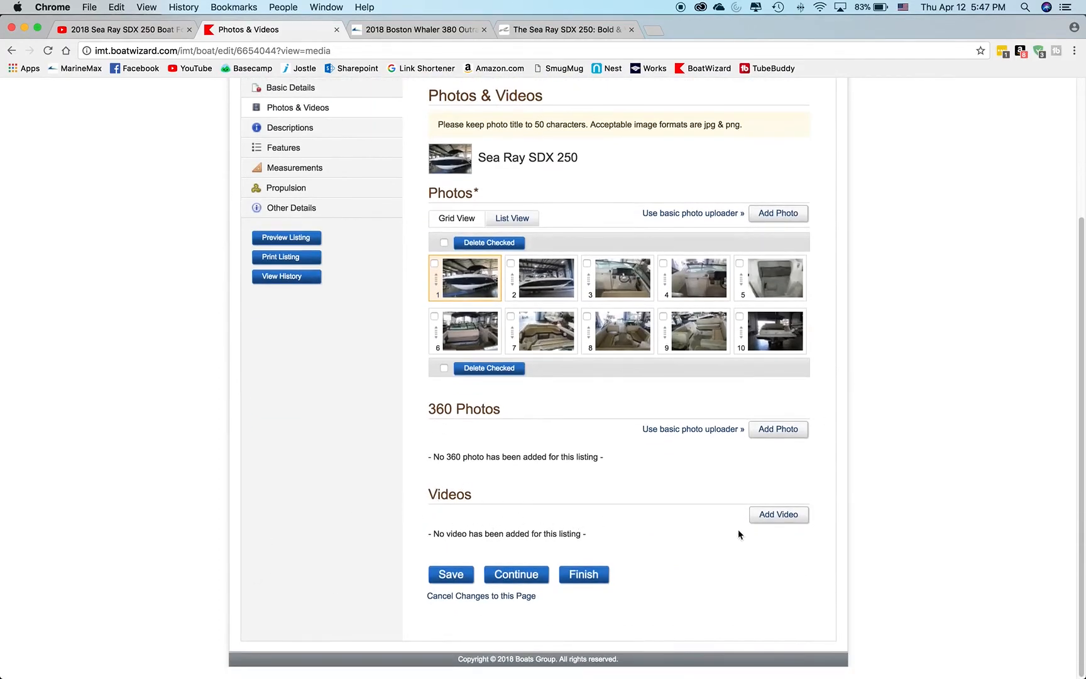
Start adding a video to the listing with the type Link to YouTube, ready to enter its YouTube URL.
{"action": "left_click", "coordinate": [779, 514]}
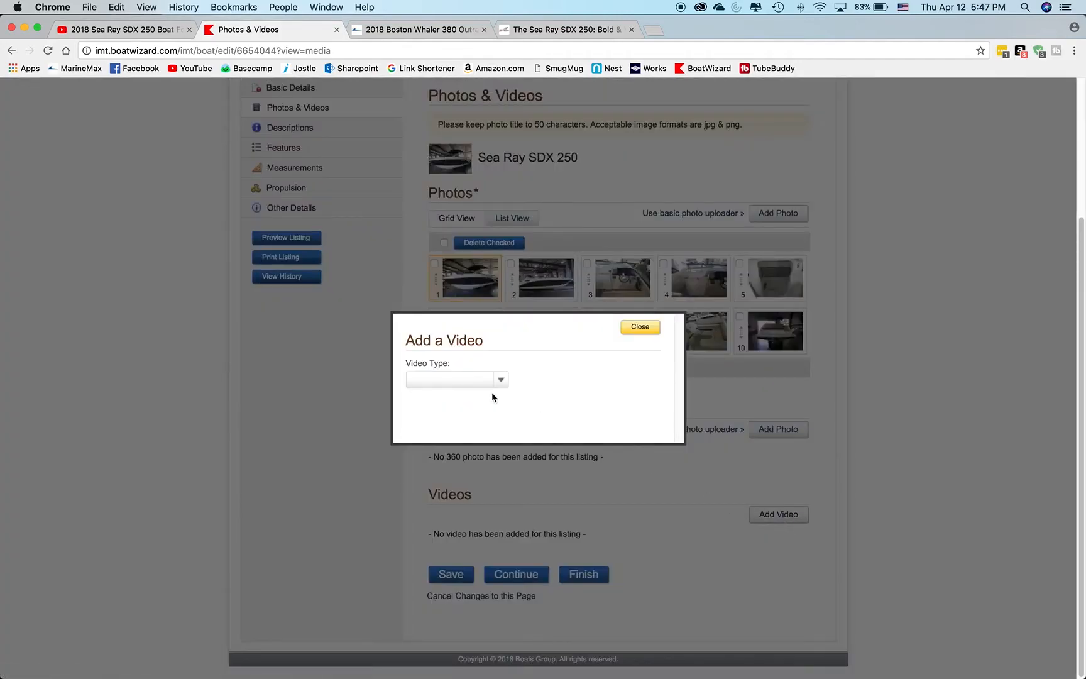
{"action": "left_click", "coordinate": [470, 379]}
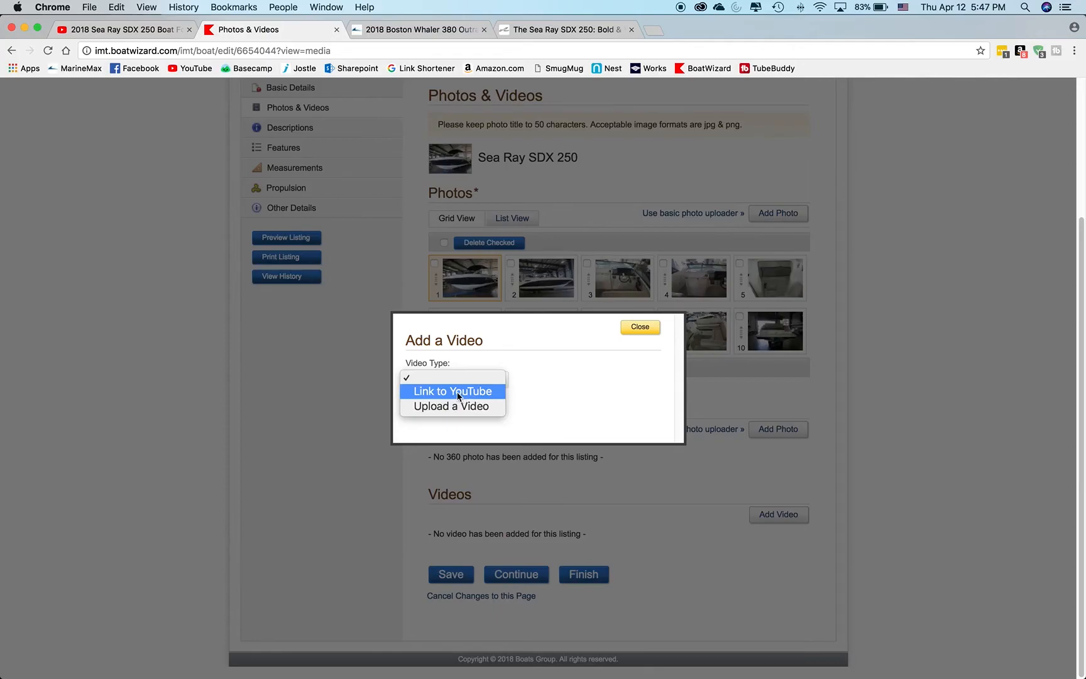
{"action": "left_click", "coordinate": [458, 393]}
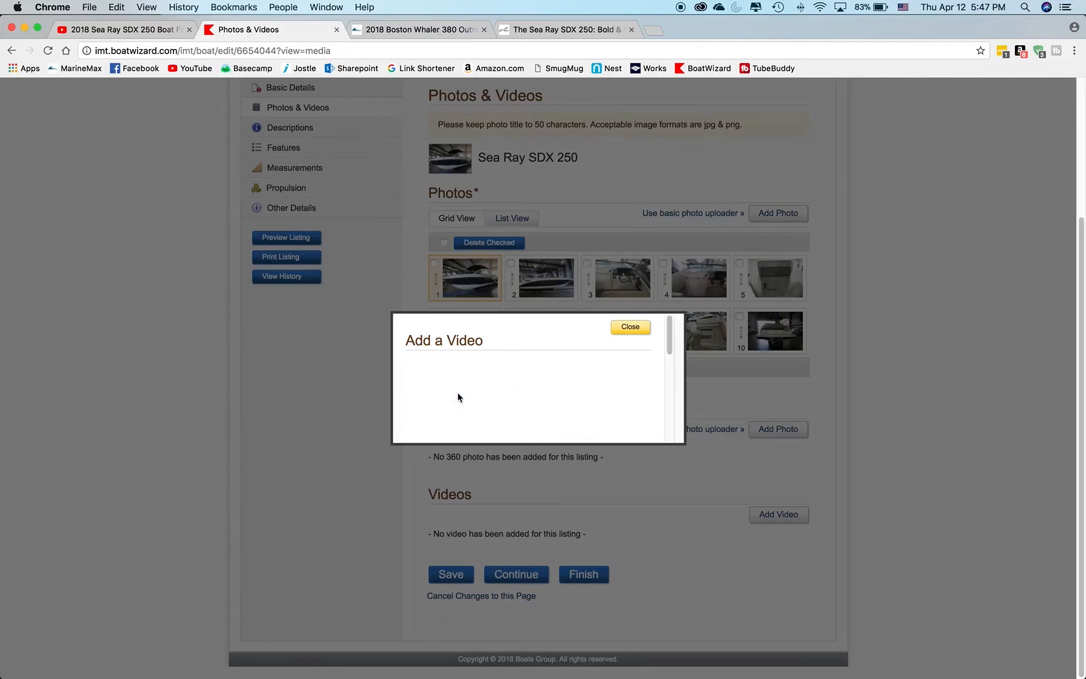
{"action": "left_click", "coordinate": [670, 338]}
{"action": "left_click_drag", "start_coordinate": [669, 338], "coordinate": [675, 390]}
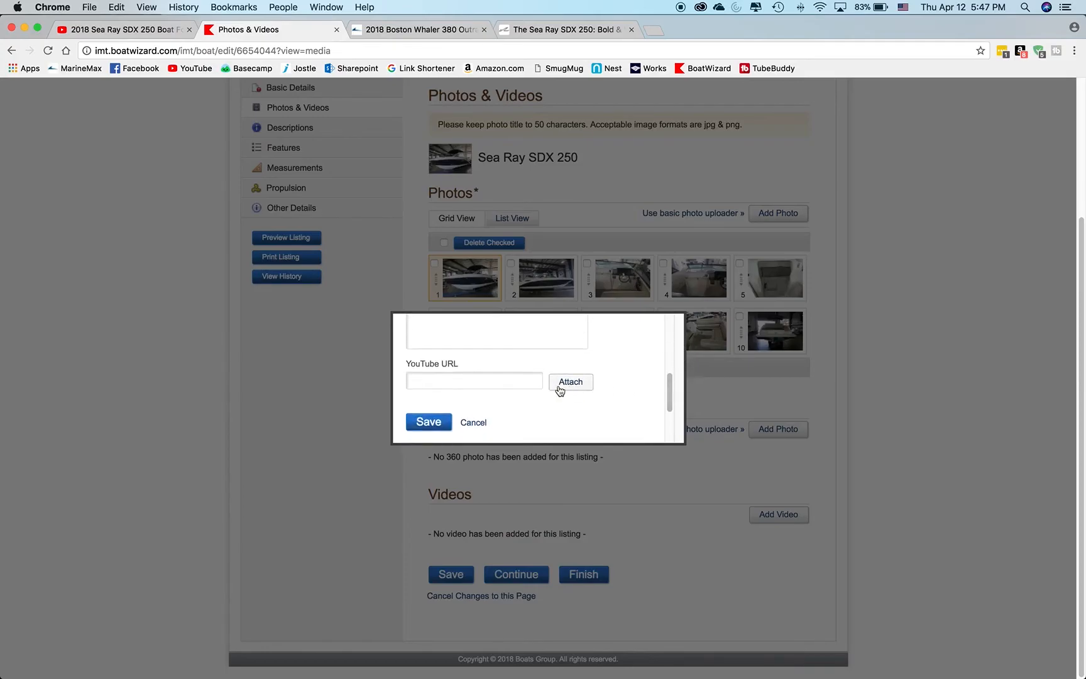
{"action": "left_click", "coordinate": [469, 381]}
{"action": "type", "text": "https://www.youtube.com/watch?v=fyfwDKS138M"}
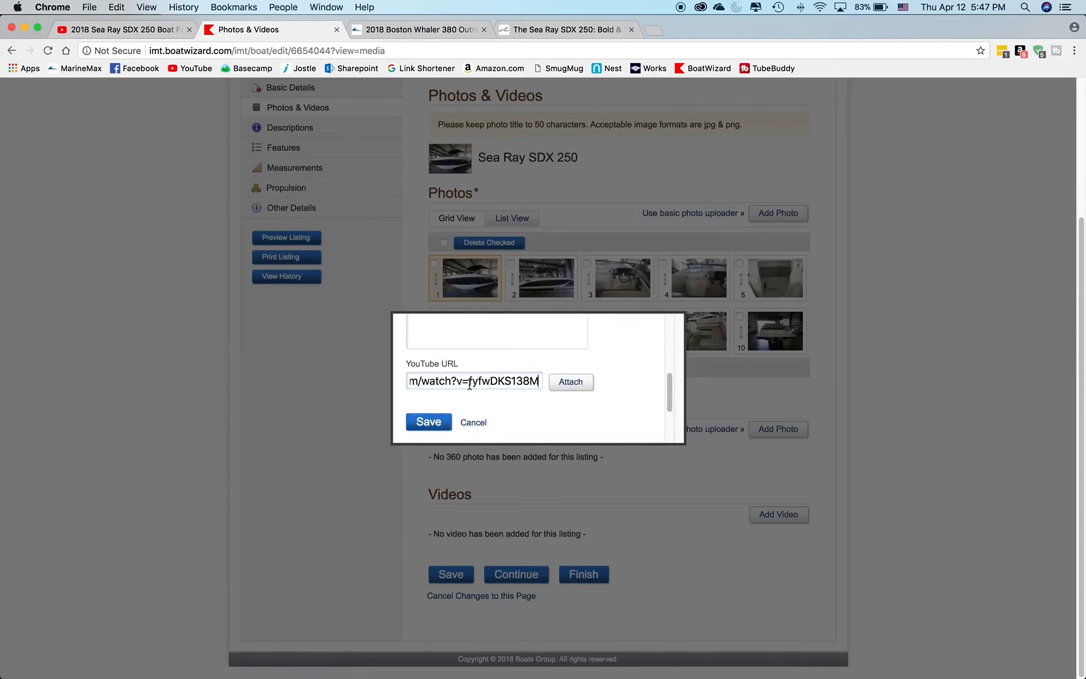
{"action": "key", "text": "super+a"}
{"action": "key", "text": "BackSpace"}
Copy the Sea Ray SDX 250 video's URL from its YouTube watch page and save it as the YouTube URL of the listing's video.
{"action": "left_click", "coordinate": [119, 29]}
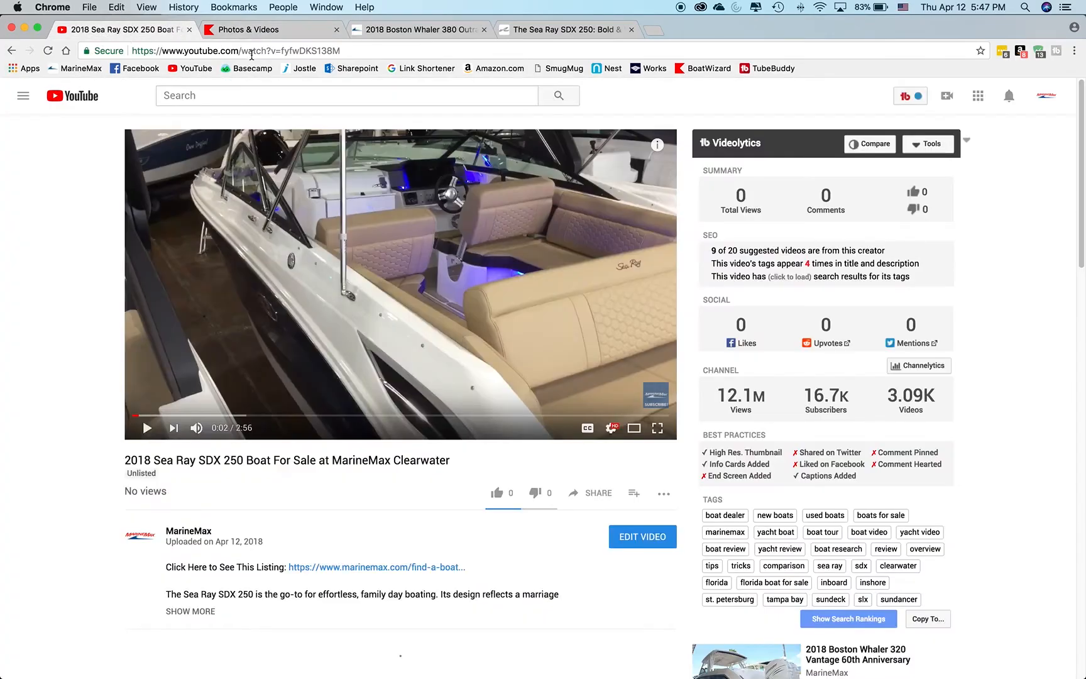
{"action": "left_click", "coordinate": [252, 54]}
{"action": "key", "text": "super+c"}
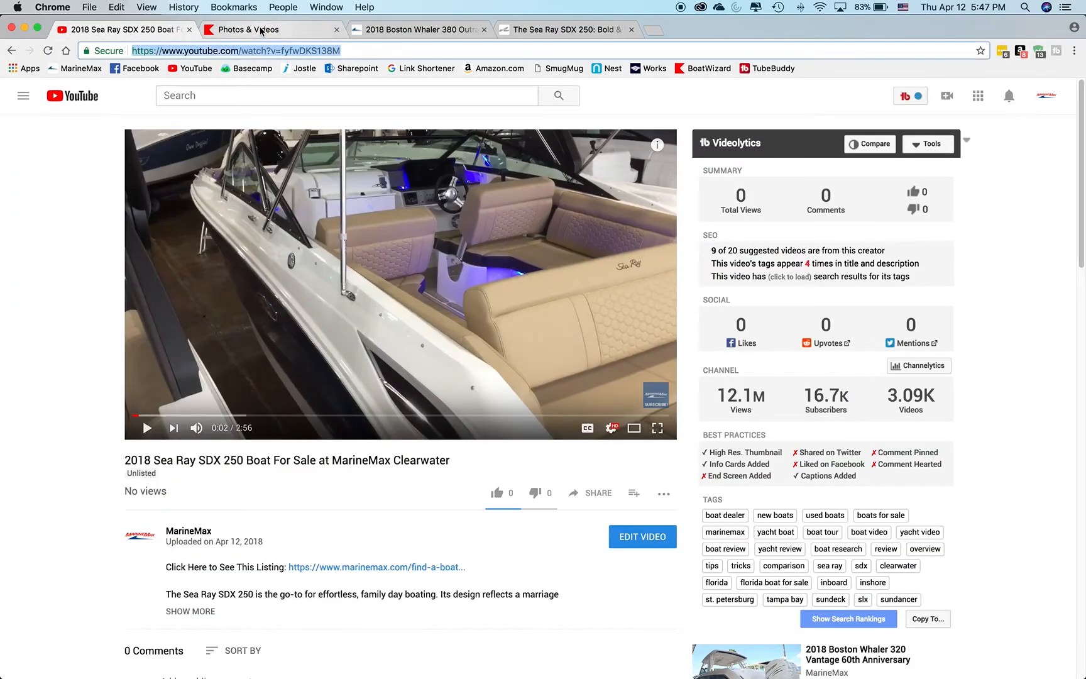
{"action": "left_click", "coordinate": [261, 31]}
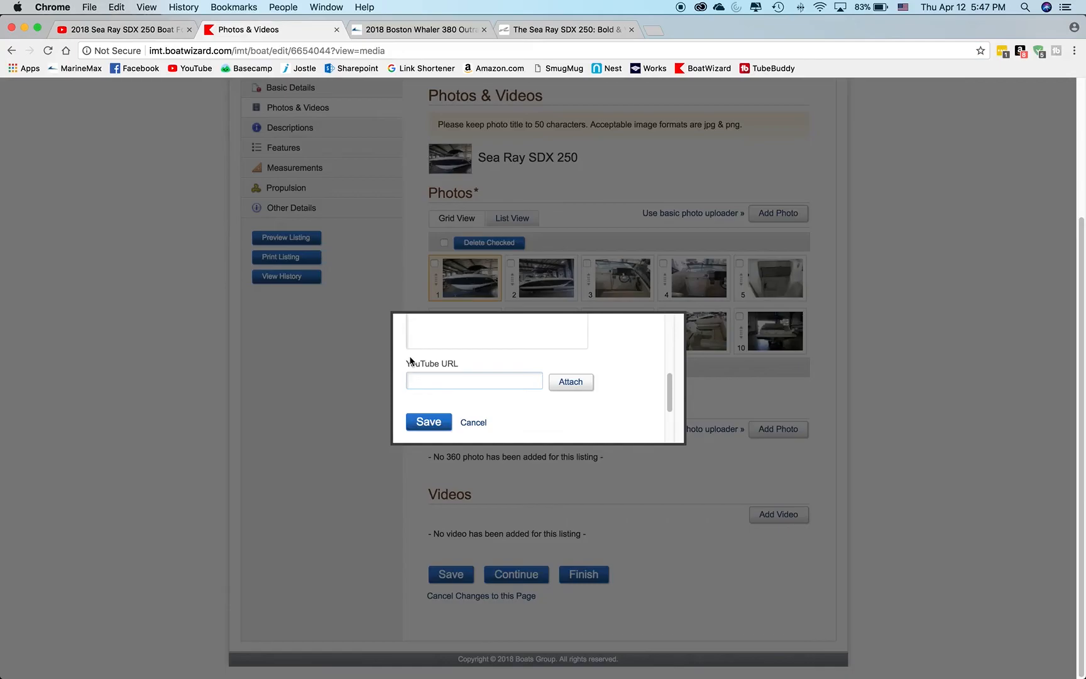
{"action": "key", "text": "super+v"}
{"action": "left_click", "coordinate": [431, 422]}
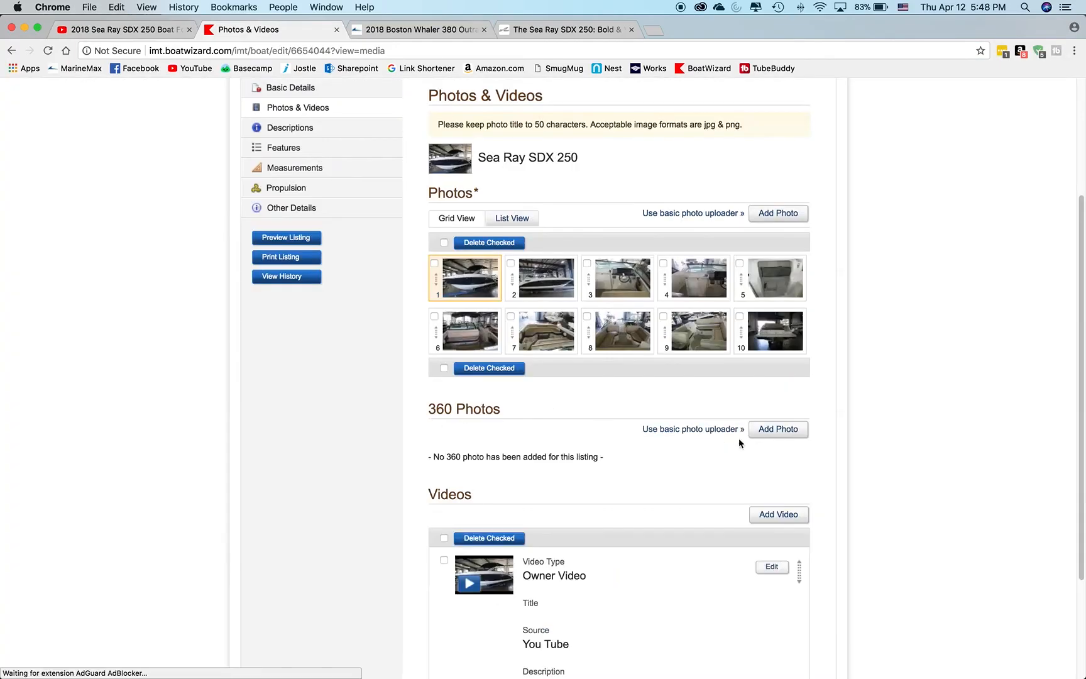
Save the listing's Photos & Videos changes and finish editing the listing.
{"action": "scroll", "coordinate": [871, 450], "scroll_direction": "down", "scroll_amount": 3}
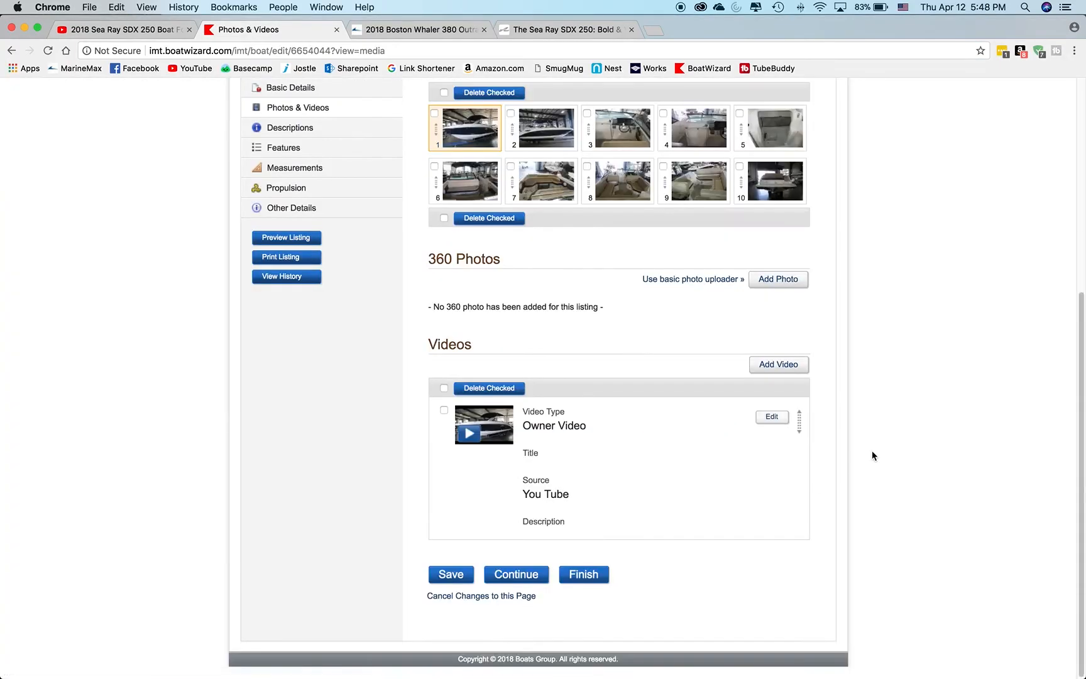
{"action": "left_click", "coordinate": [450, 574]}
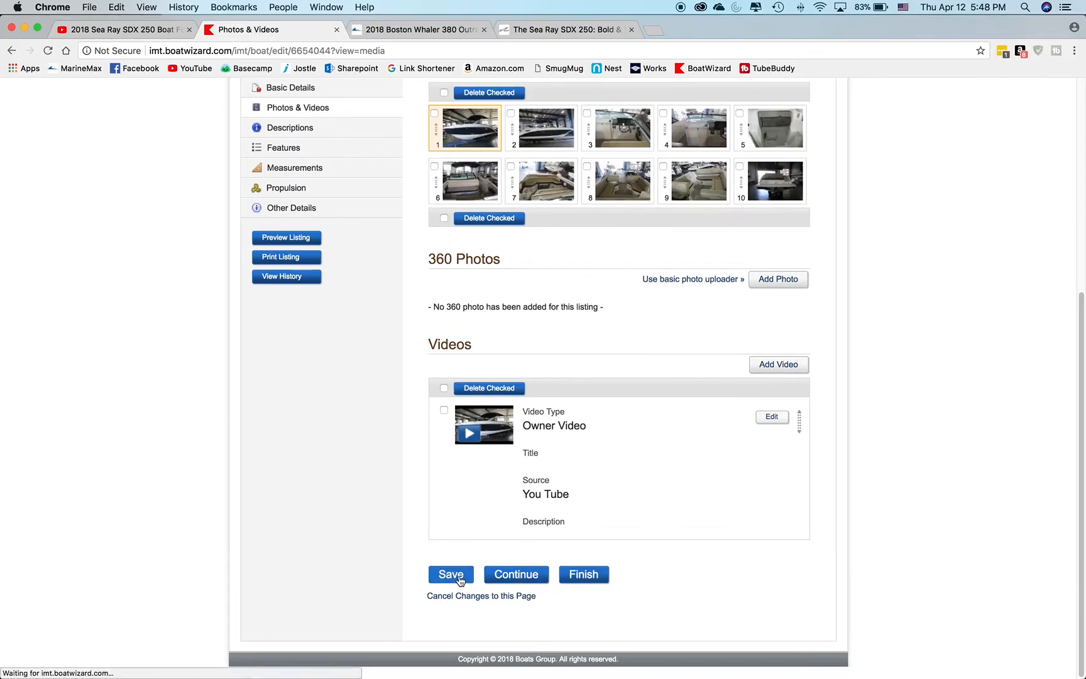
{"action": "scroll", "coordinate": [536, 563], "scroll_direction": "down", "scroll_amount": 3}
{"action": "left_click", "coordinate": [588, 575]}
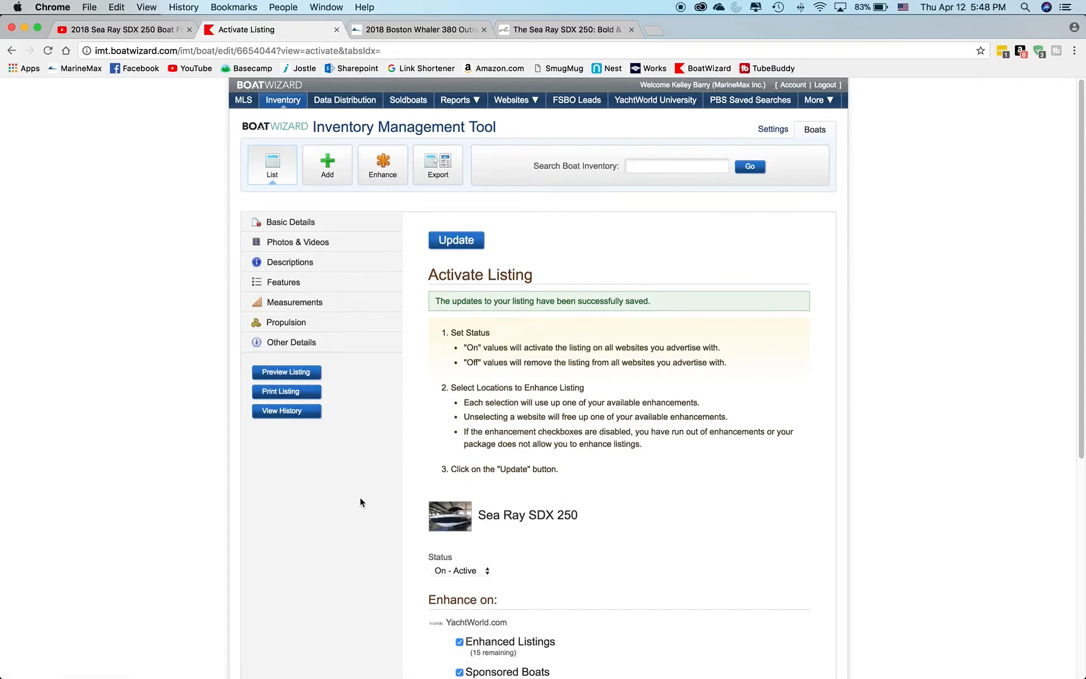
Reopen the listing's Photos & Videos section and check the added YouTube video entry.
{"action": "left_click", "coordinate": [285, 242]}
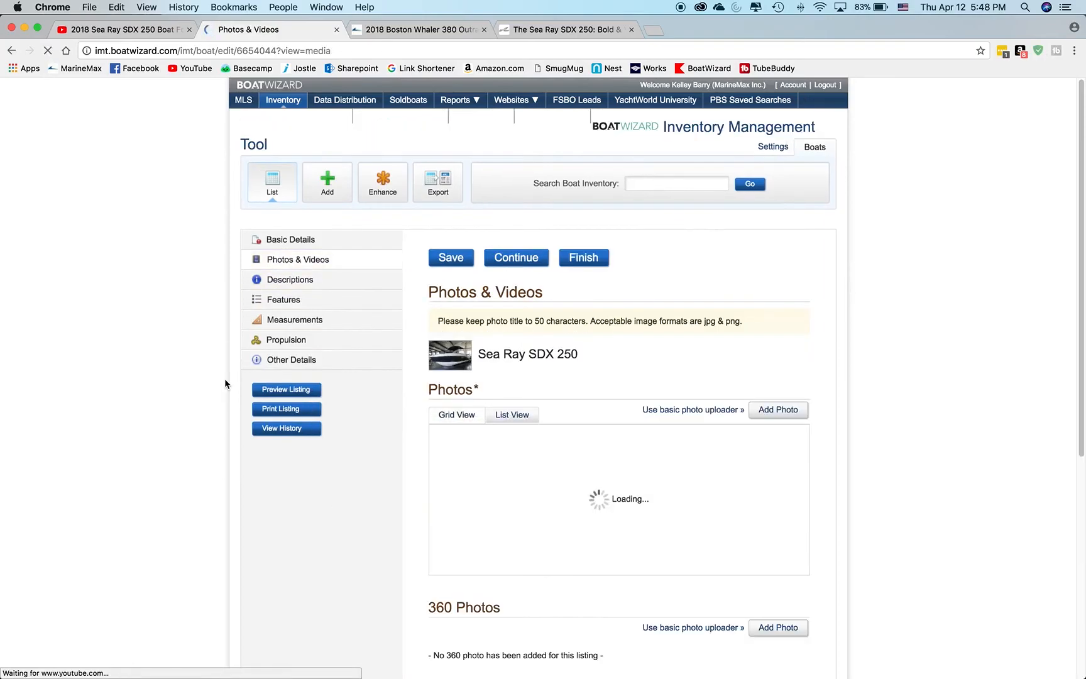
{"action": "scroll", "coordinate": [365, 395], "scroll_direction": "down", "scroll_amount": 5}
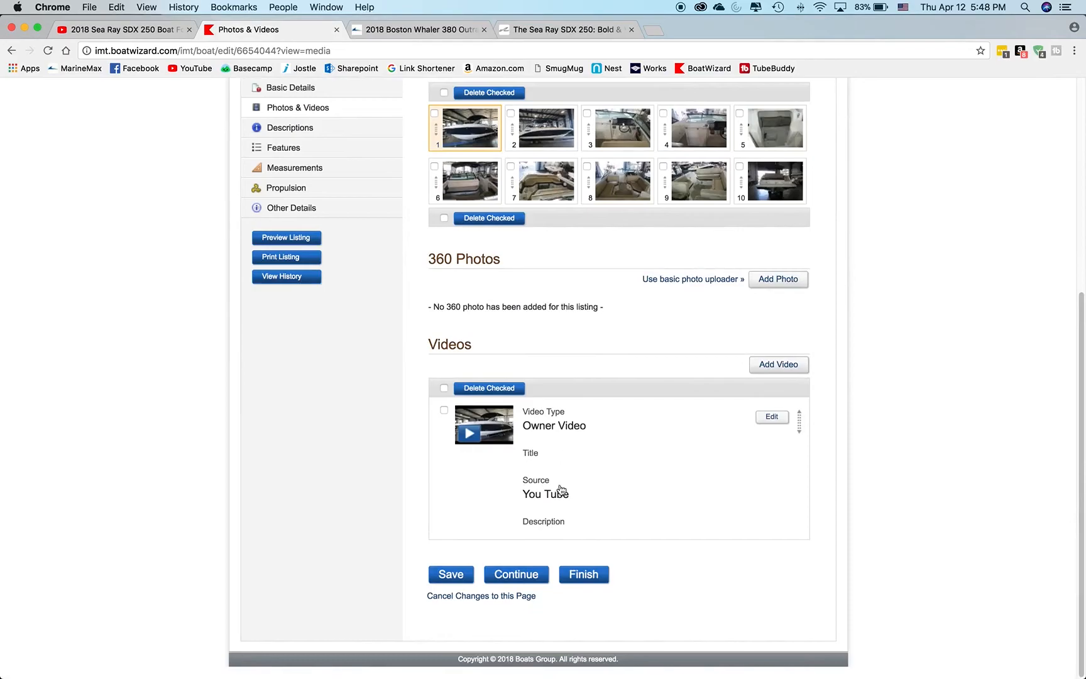
{"action": "scroll", "coordinate": [364, 433], "scroll_direction": "up", "scroll_amount": 2}
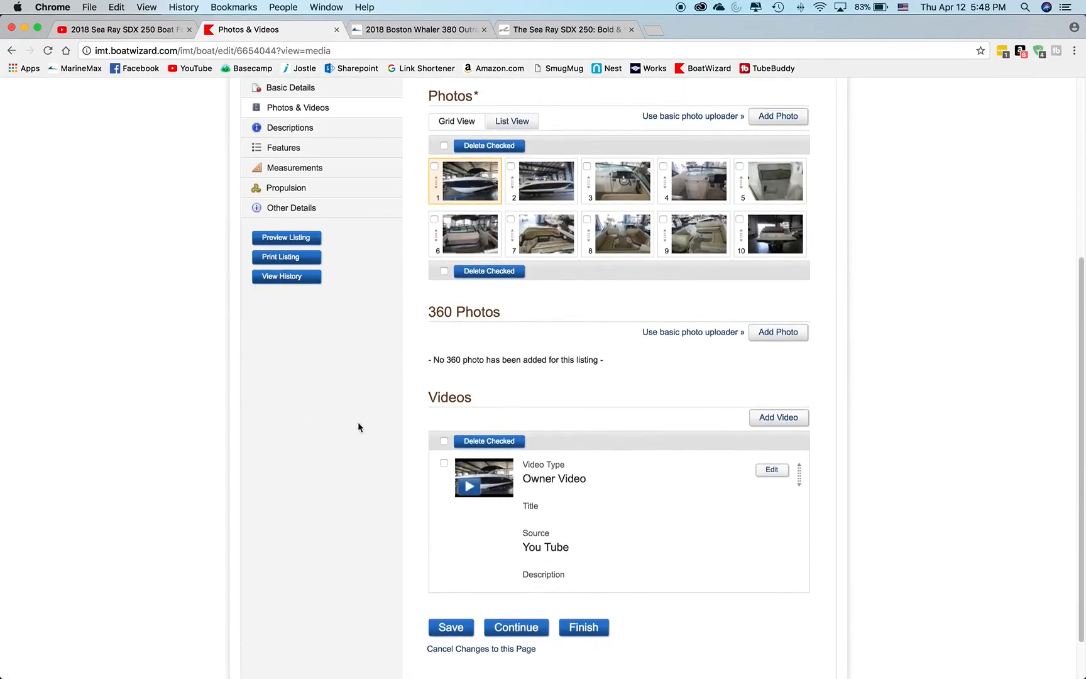
Switch back to the video's YouTube watch page and open the video for editing.
{"action": "left_click", "coordinate": [143, 32]}
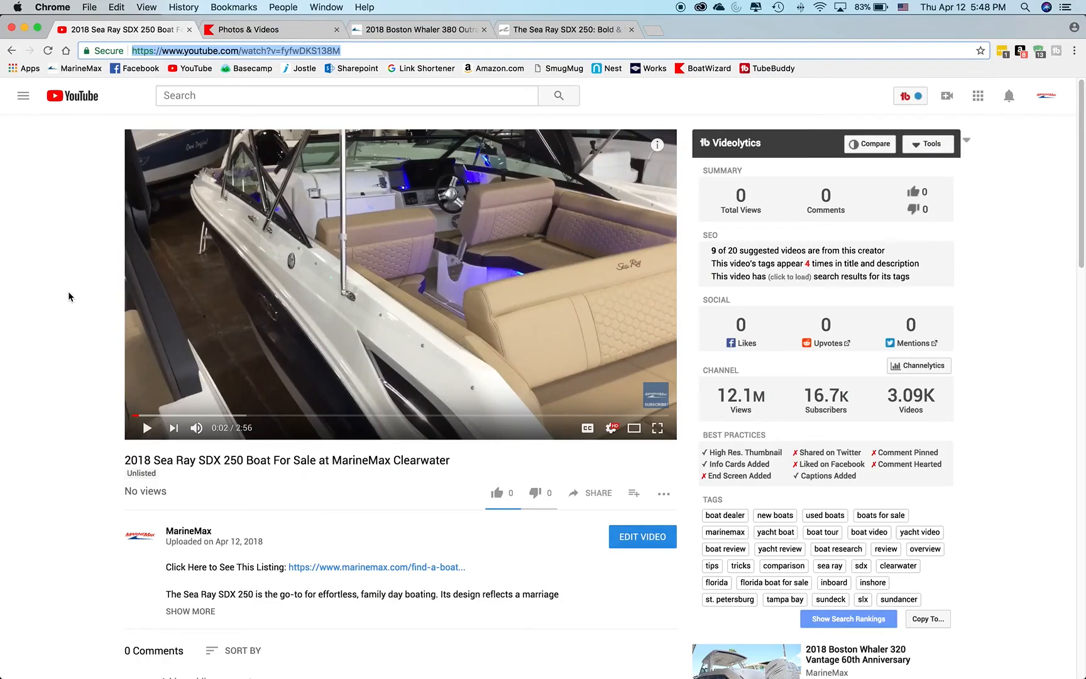
{"action": "left_click", "coordinate": [61, 270]}
{"action": "scroll", "coordinate": [71, 270], "scroll_direction": "down", "scroll_amount": 3}
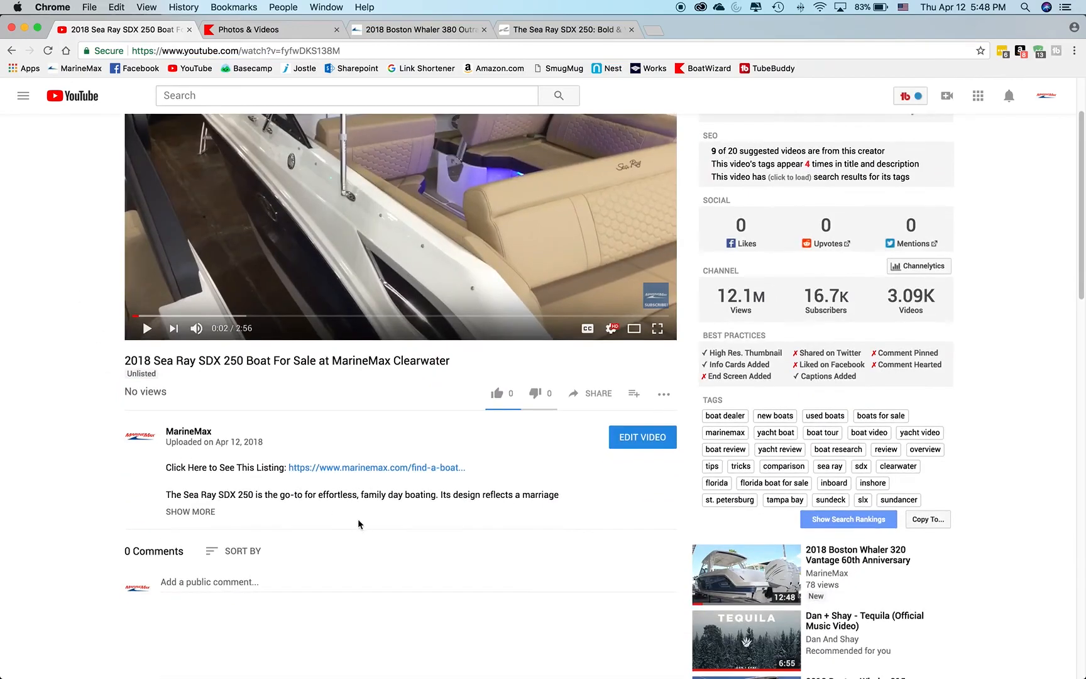
{"action": "left_click", "coordinate": [655, 438]}
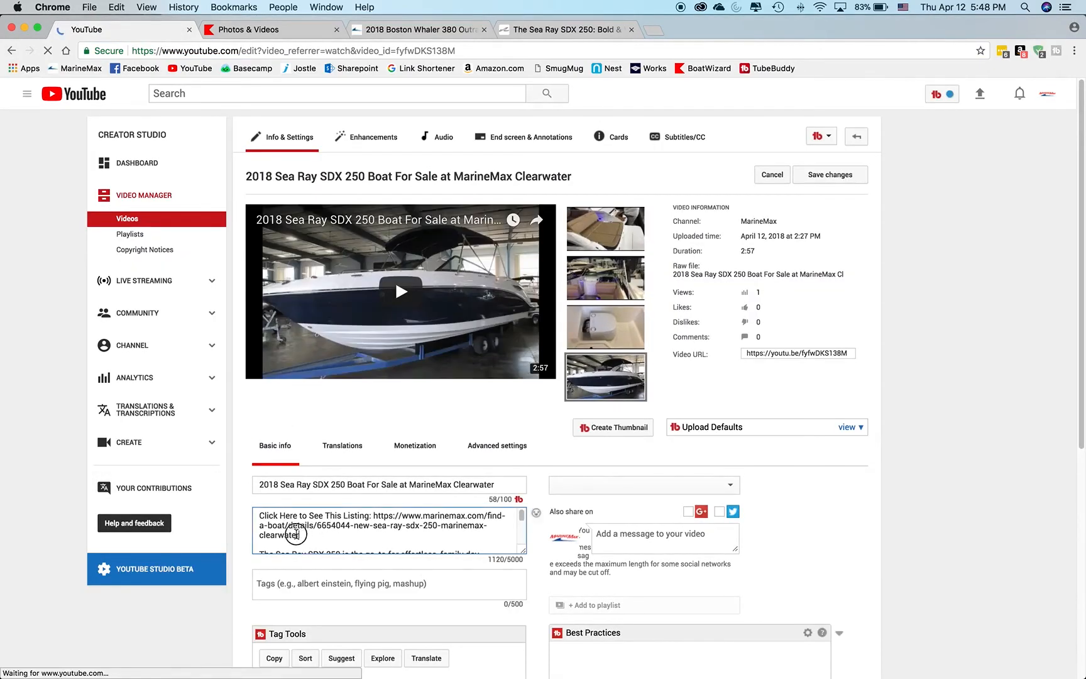
Copy the "Click Here to See This Listing" line with its URL from the video description and post it as a public comment on the watch page.
{"action": "left_click_drag", "start_coordinate": [312, 539], "coordinate": [234, 512]}
{"action": "key", "text": "super+c"}
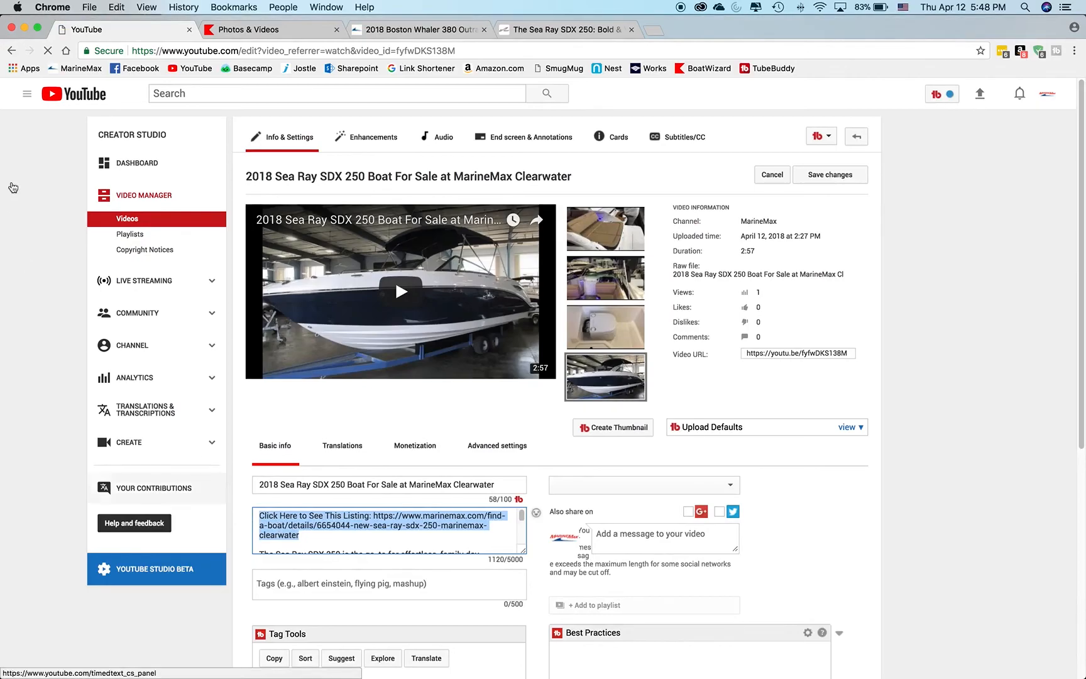
{"action": "key", "text": "super+["}
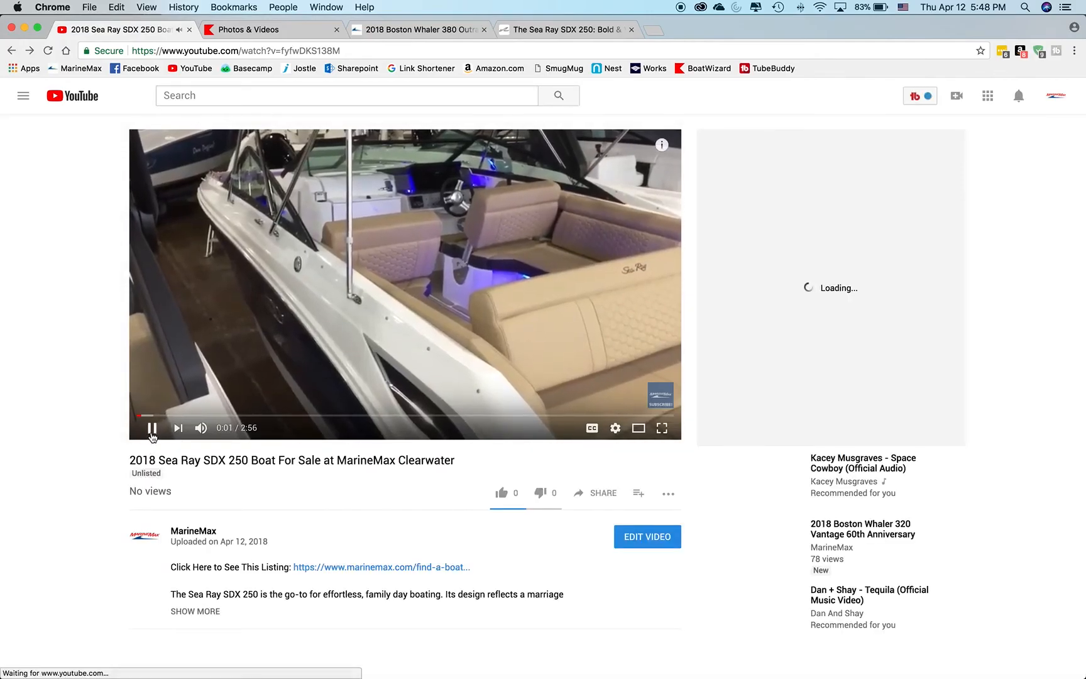
{"action": "scroll", "coordinate": [218, 438], "scroll_direction": "down", "scroll_amount": 5}
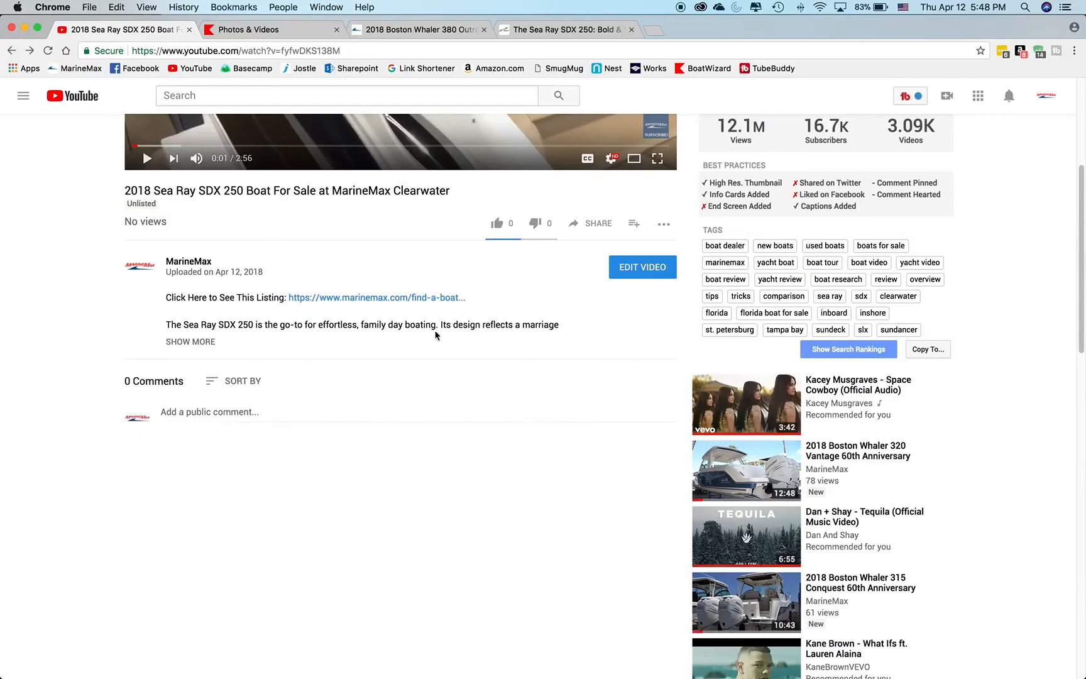
{"action": "left_click", "coordinate": [205, 413]}
{"action": "key", "text": "super+v"}
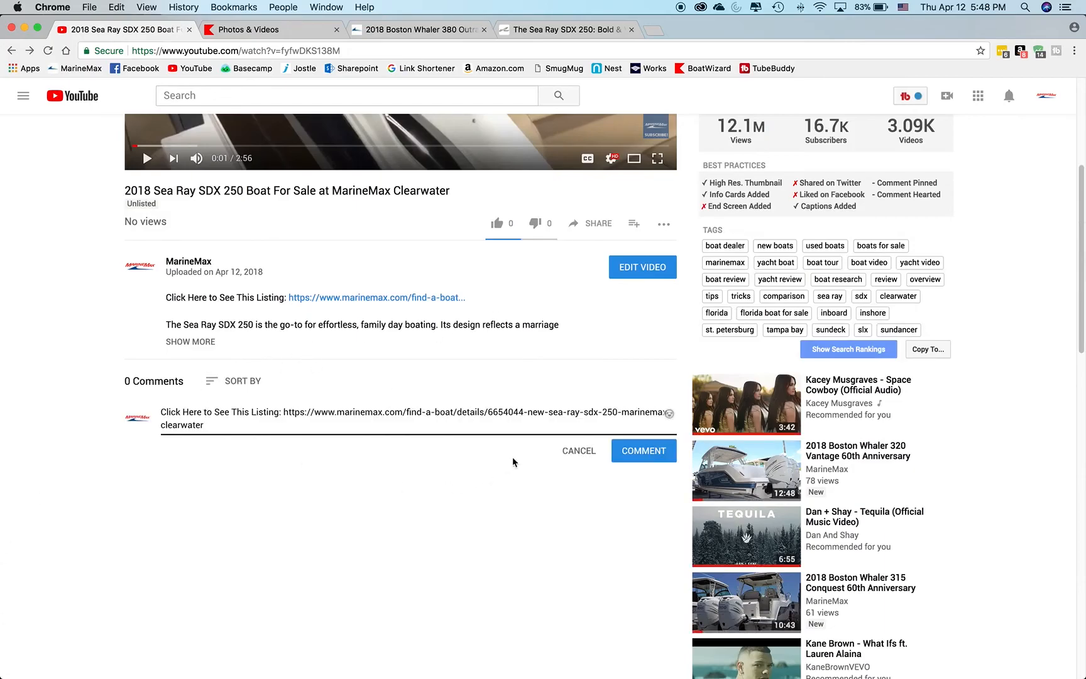
{"action": "left_click", "coordinate": [639, 461]}
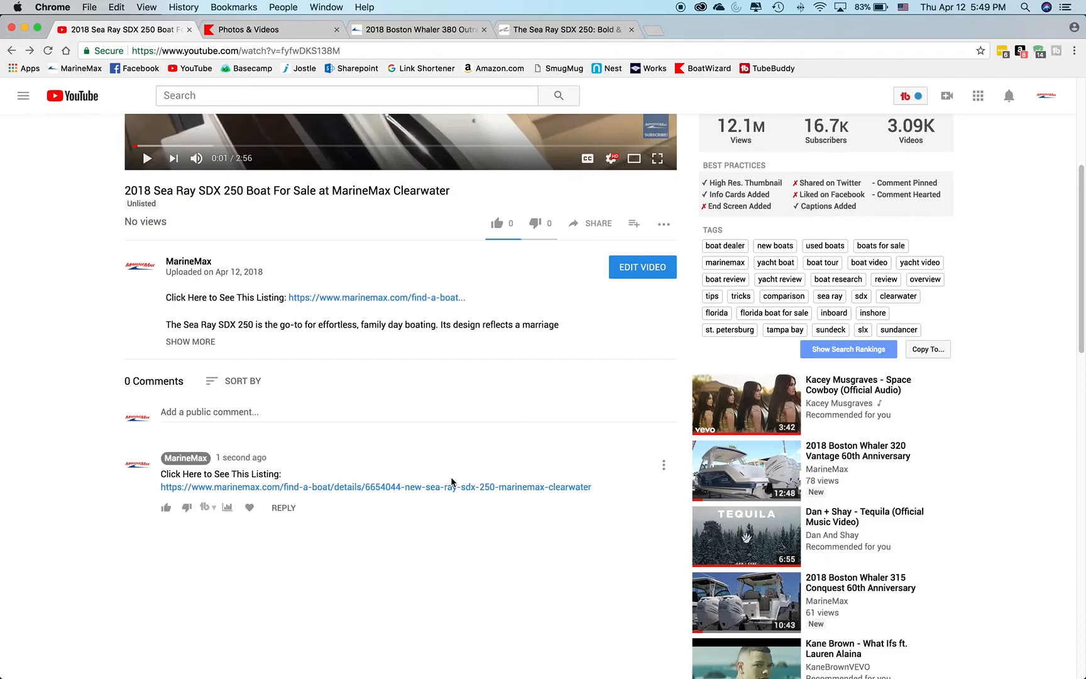
Pin the new MarineMax listing-link comment to the video and confirm the pinning.
{"action": "left_click", "coordinate": [665, 463]}
{"action": "left_click", "coordinate": [670, 503]}
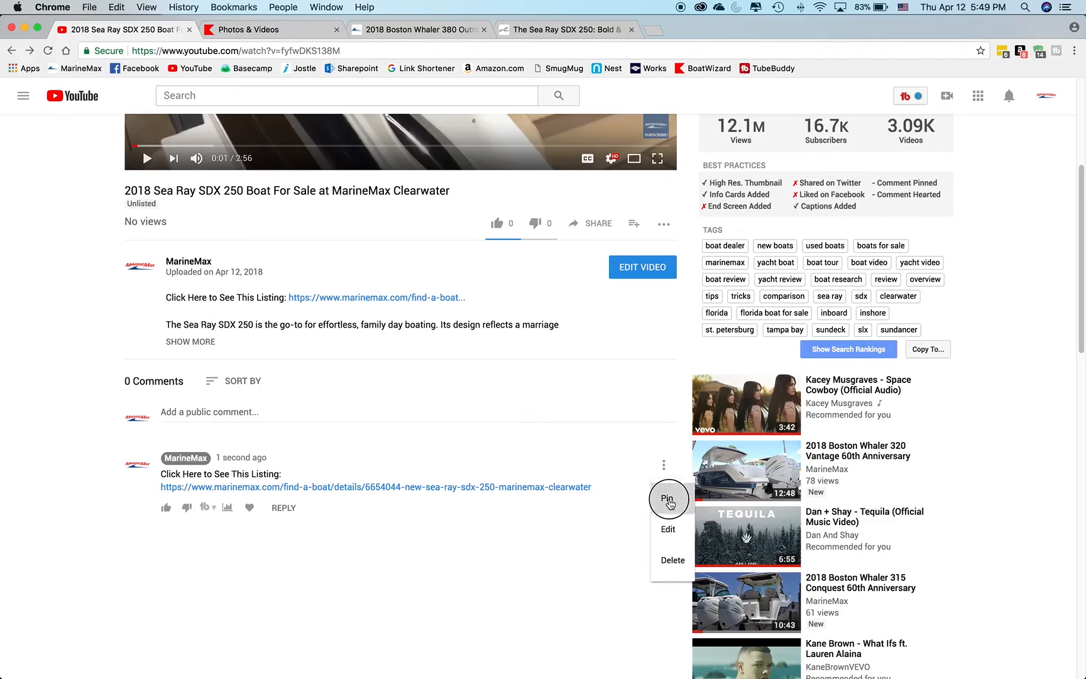
{"action": "left_click", "coordinate": [629, 412]}
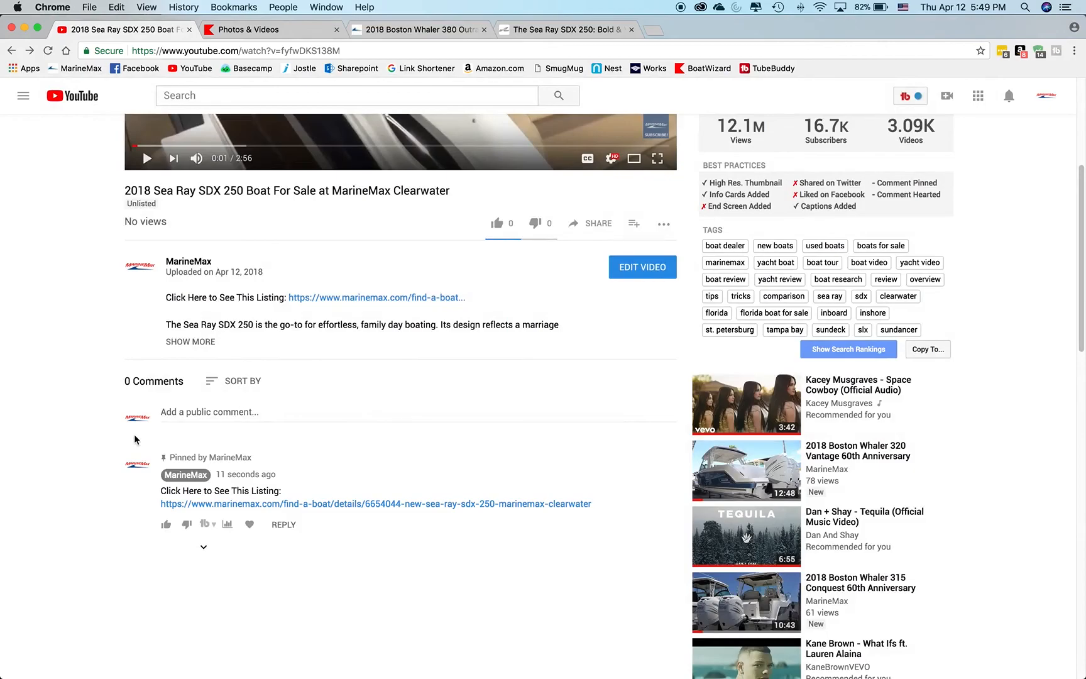
Review the video's watch page, examining the info cards over the player, the description link and the pinned listing comment.
{"action": "scroll", "coordinate": [136, 438], "scroll_direction": "up", "scroll_amount": 5}
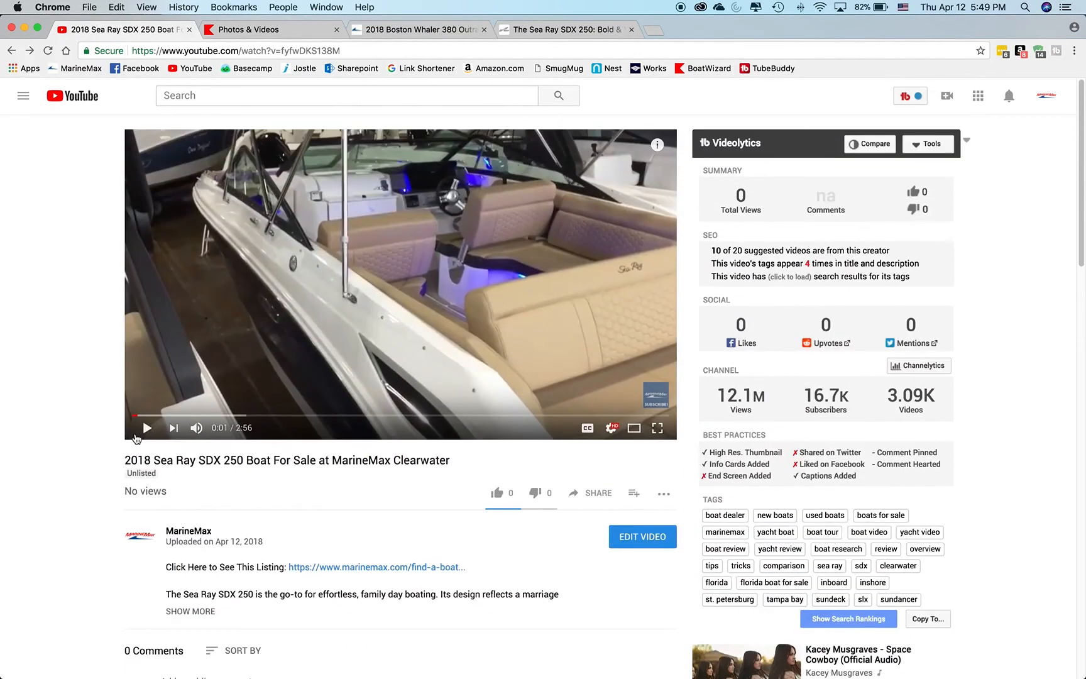
{"action": "scroll", "coordinate": [136, 438], "scroll_direction": "down", "scroll_amount": 7}
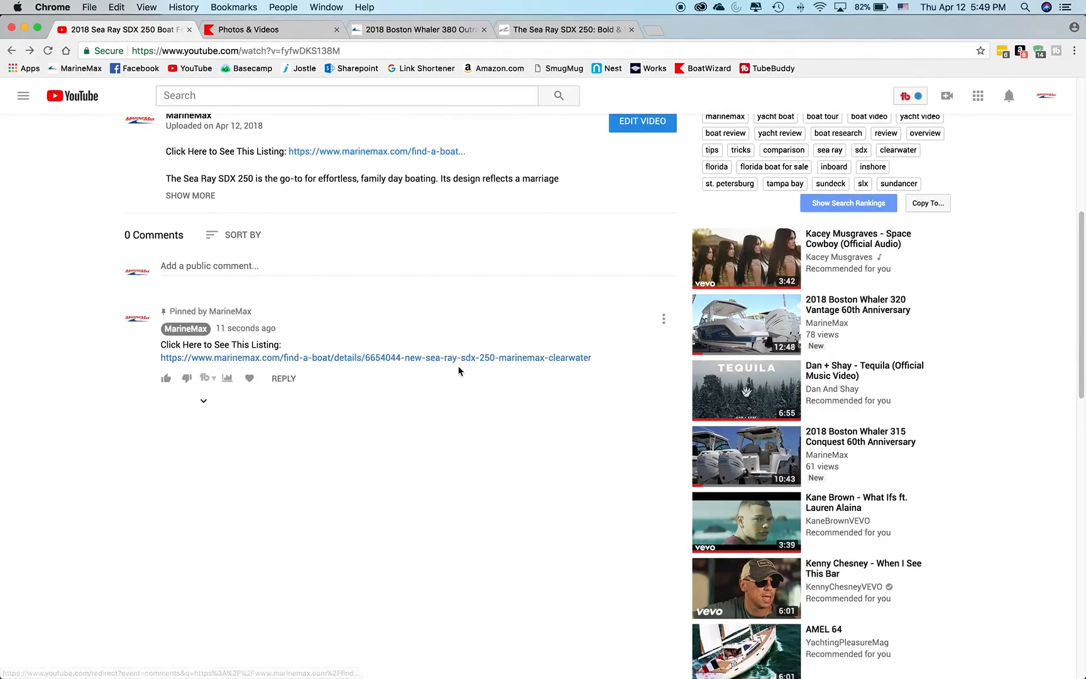
{"action": "scroll", "coordinate": [459, 370], "scroll_direction": "up", "scroll_amount": 7}
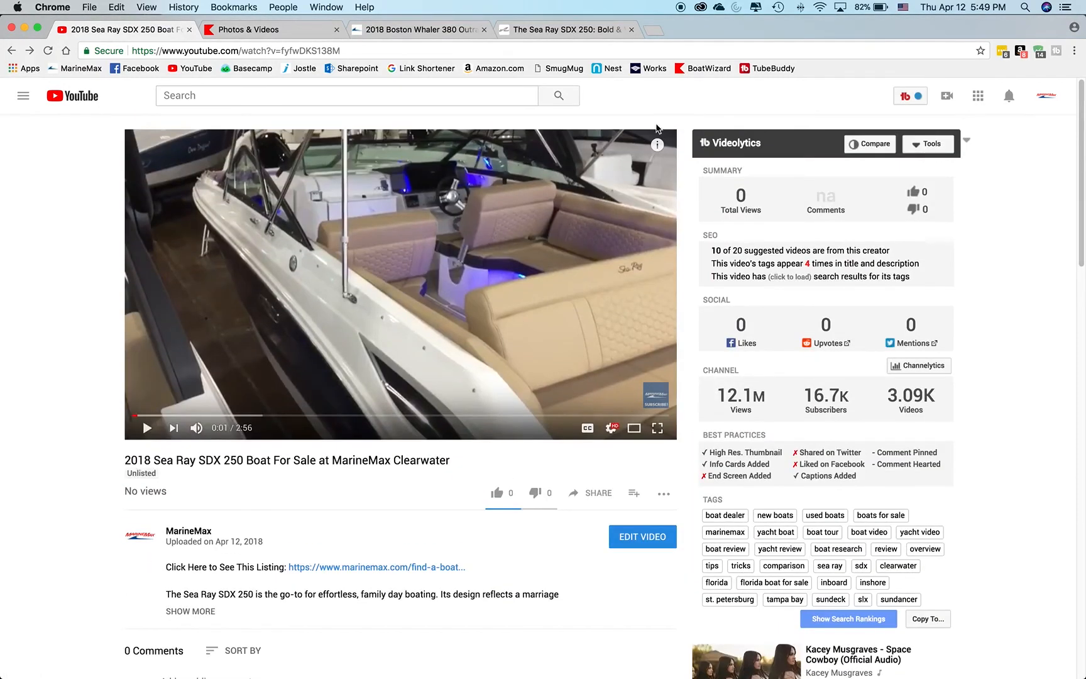
{"action": "left_click", "coordinate": [657, 144]}
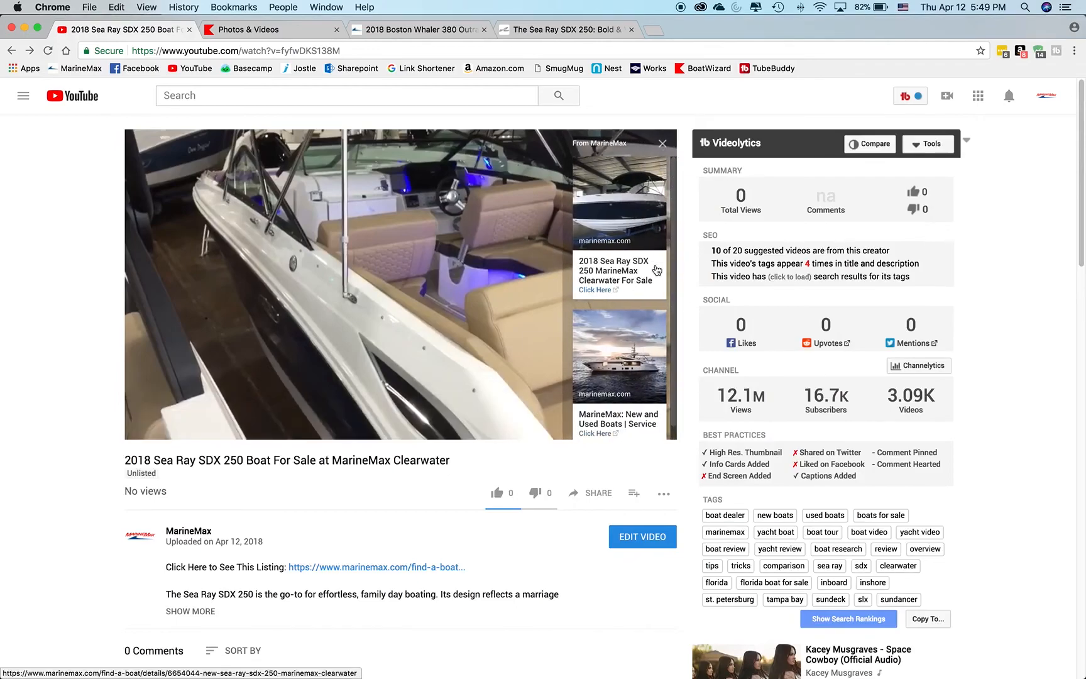
{"action": "left_click", "coordinate": [661, 144]}
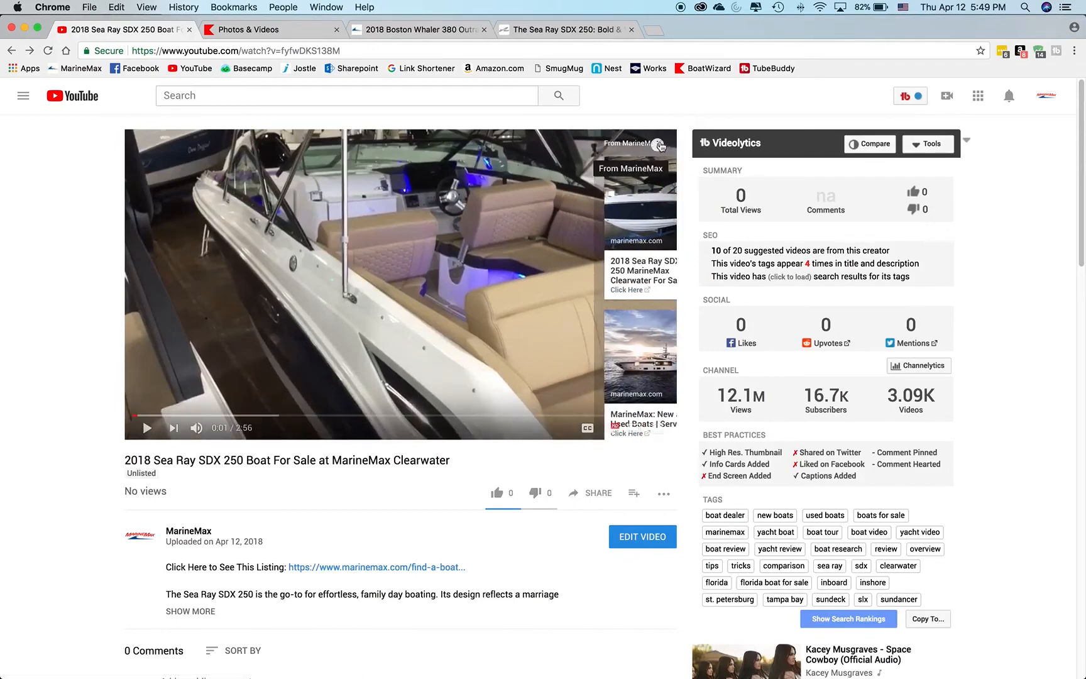
{"action": "left_click", "coordinate": [656, 143]}
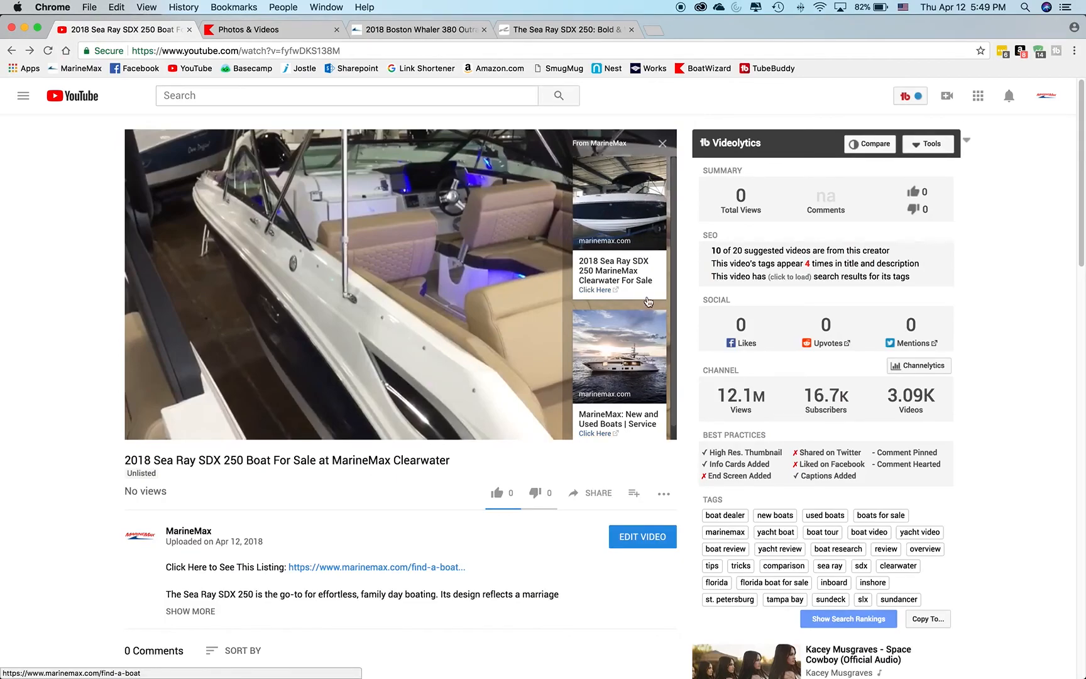
{"action": "scroll", "coordinate": [461, 429], "scroll_direction": "down", "scroll_amount": 5}
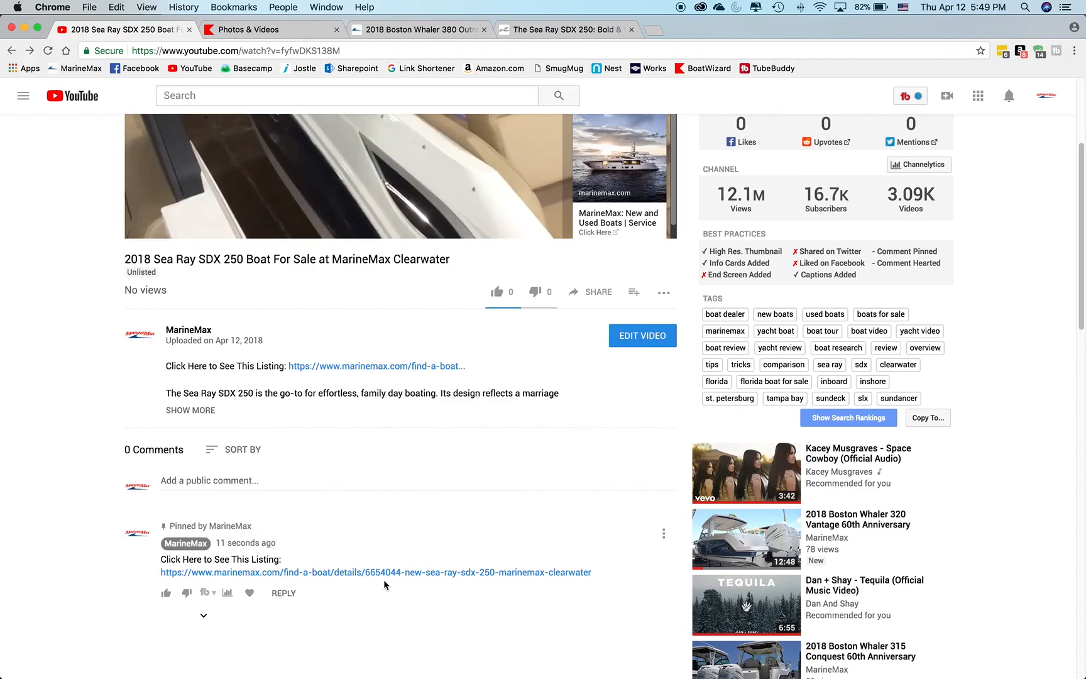
{"action": "scroll", "coordinate": [383, 579], "scroll_direction": "up", "scroll_amount": 3}
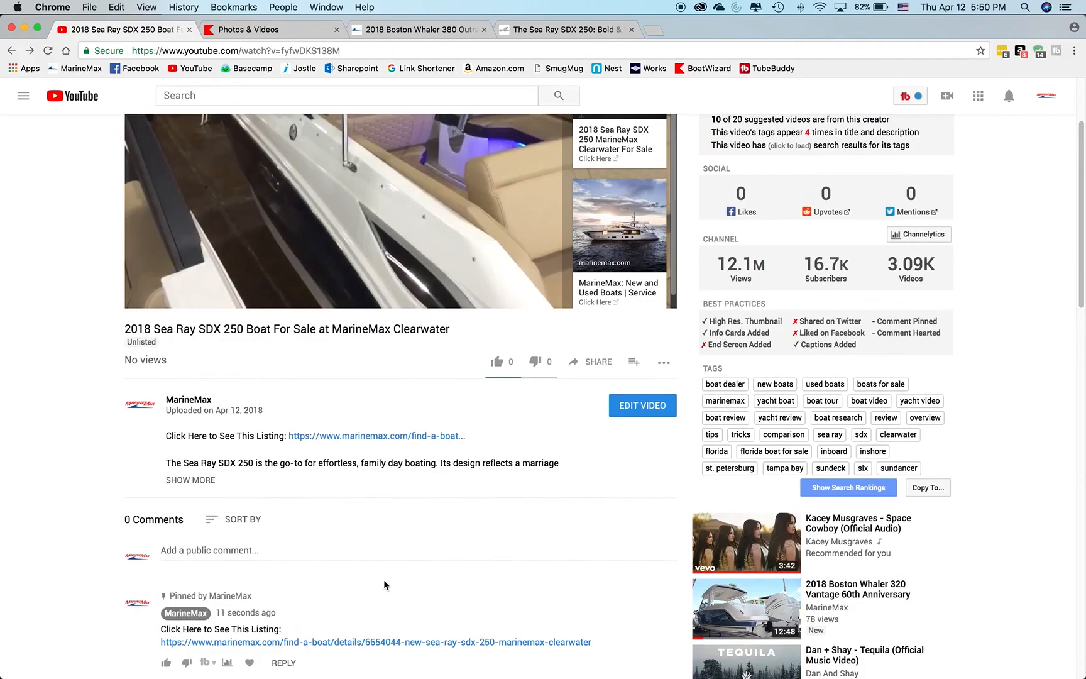
{"action": "left_click", "coordinate": [87, 304]}
{"action": "scroll", "coordinate": [150, 378], "scroll_direction": "up", "scroll_amount": 3}
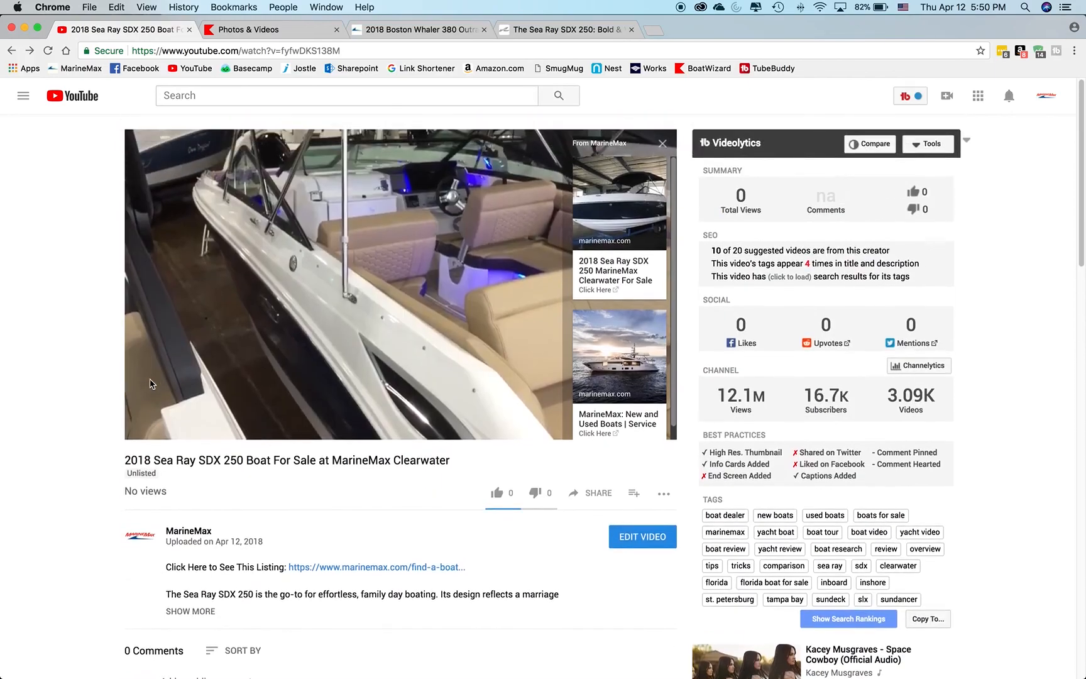